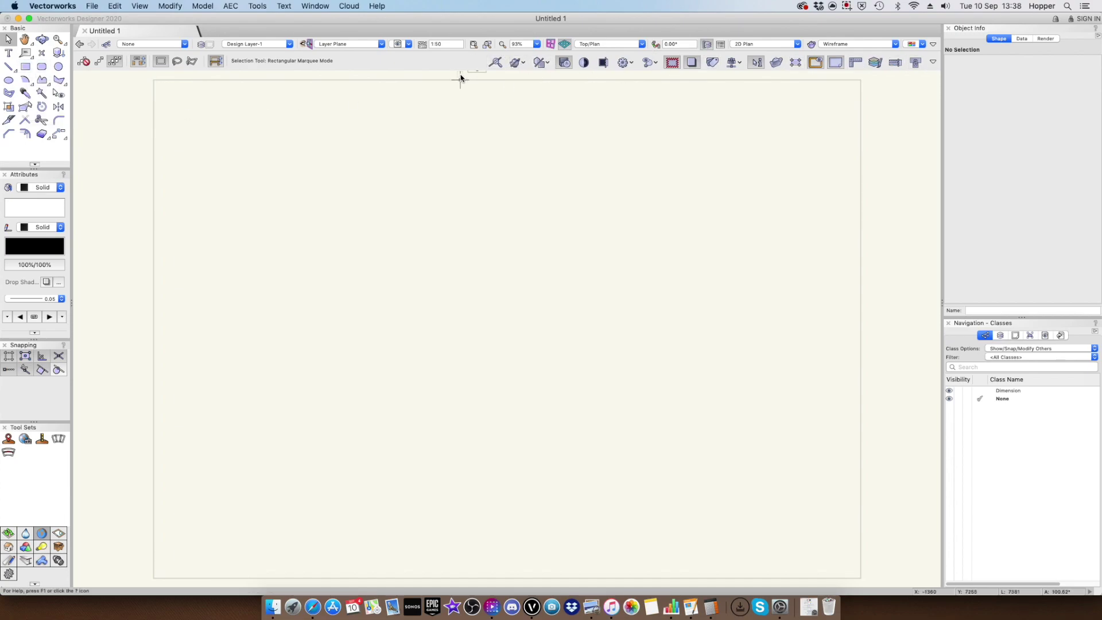
Open the Apple system menu while the empty Untitled 1 drawing is showing
click(14, 6)
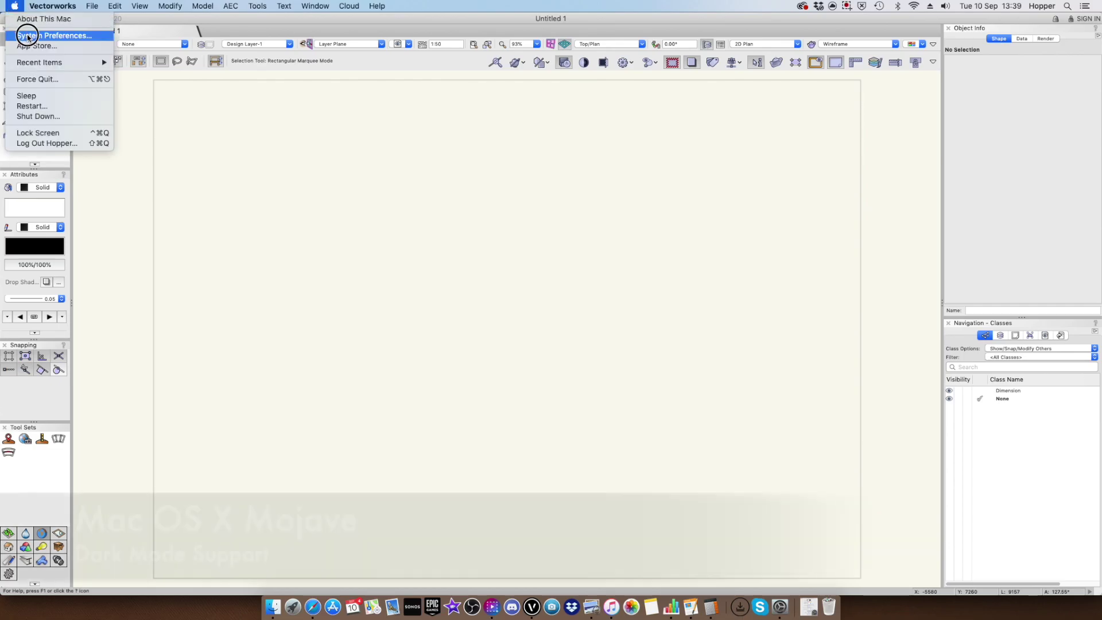
Set the Mac appearance to Dark in System Preferences > General, then close the window
click(36, 33)
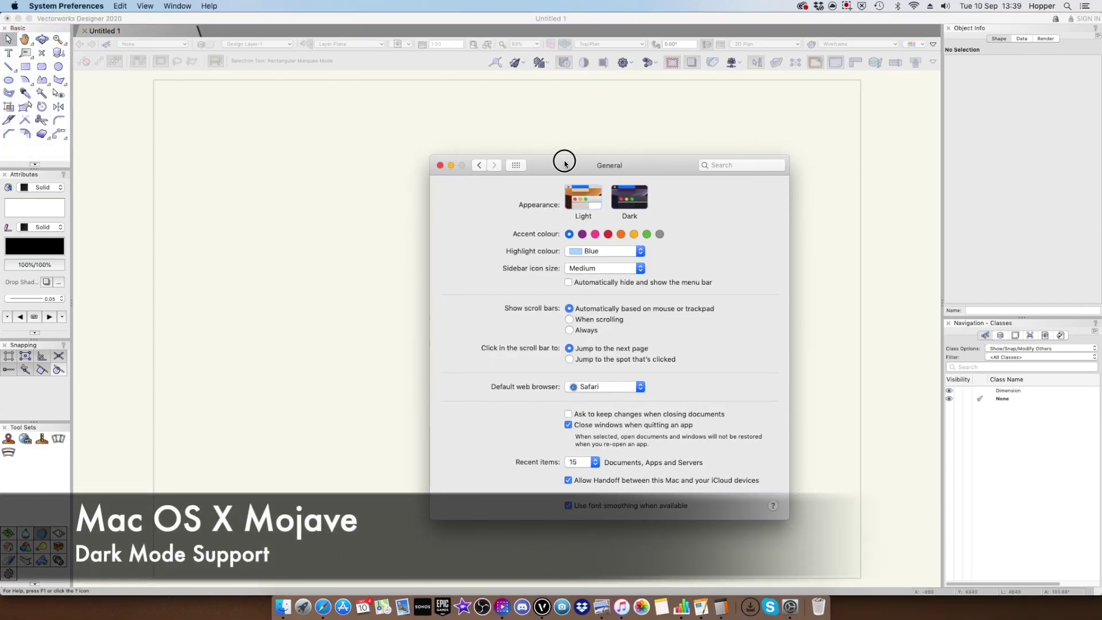
drag(563, 162, 465, 155)
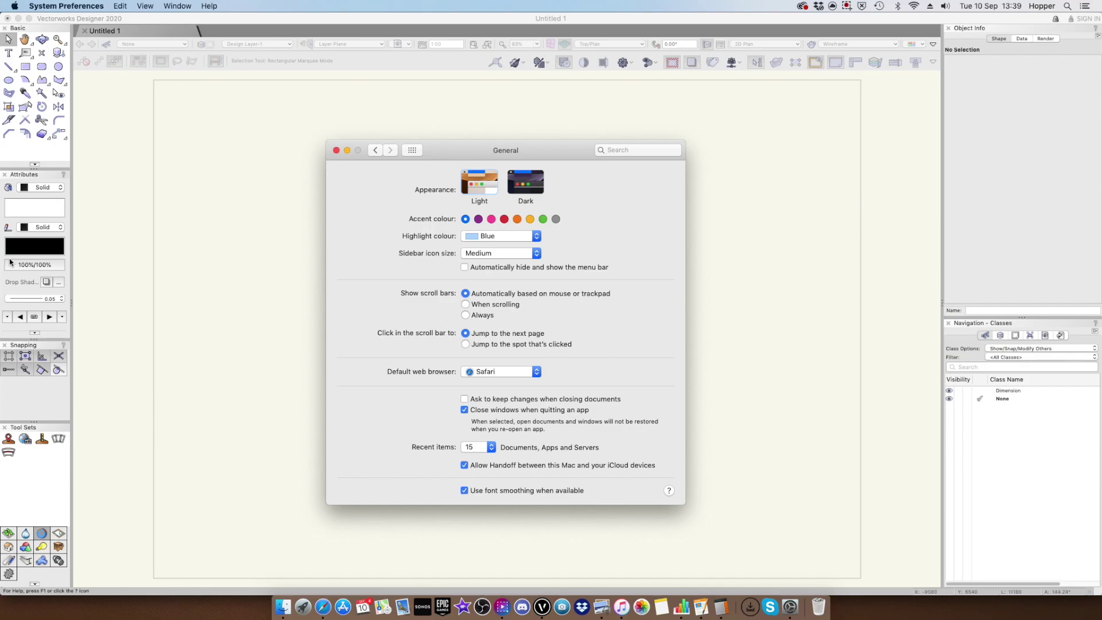
click(530, 187)
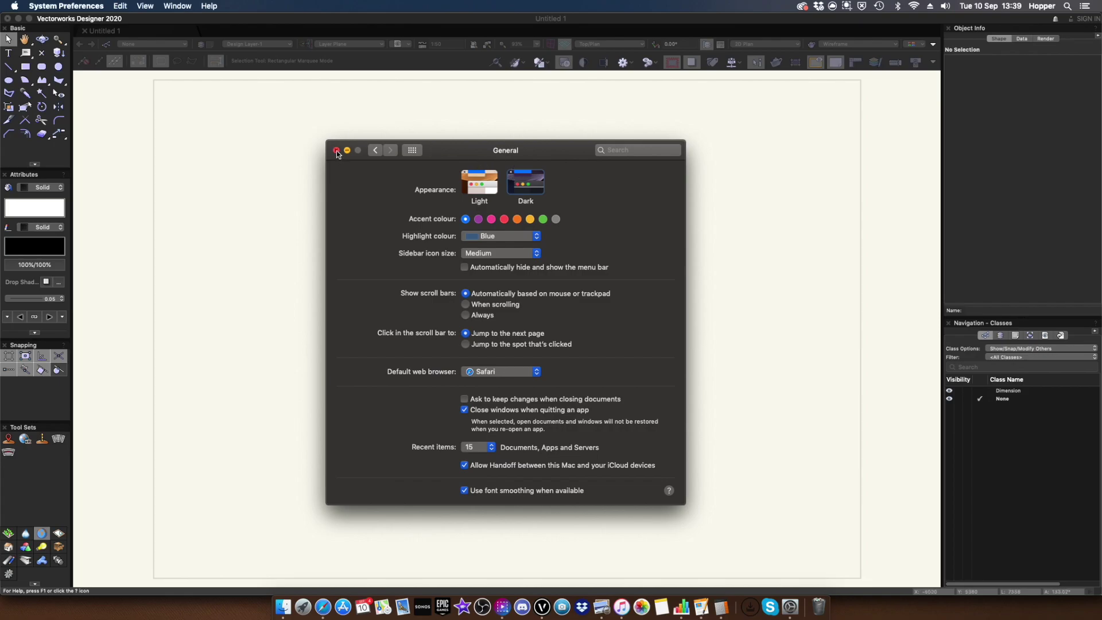
click(337, 151)
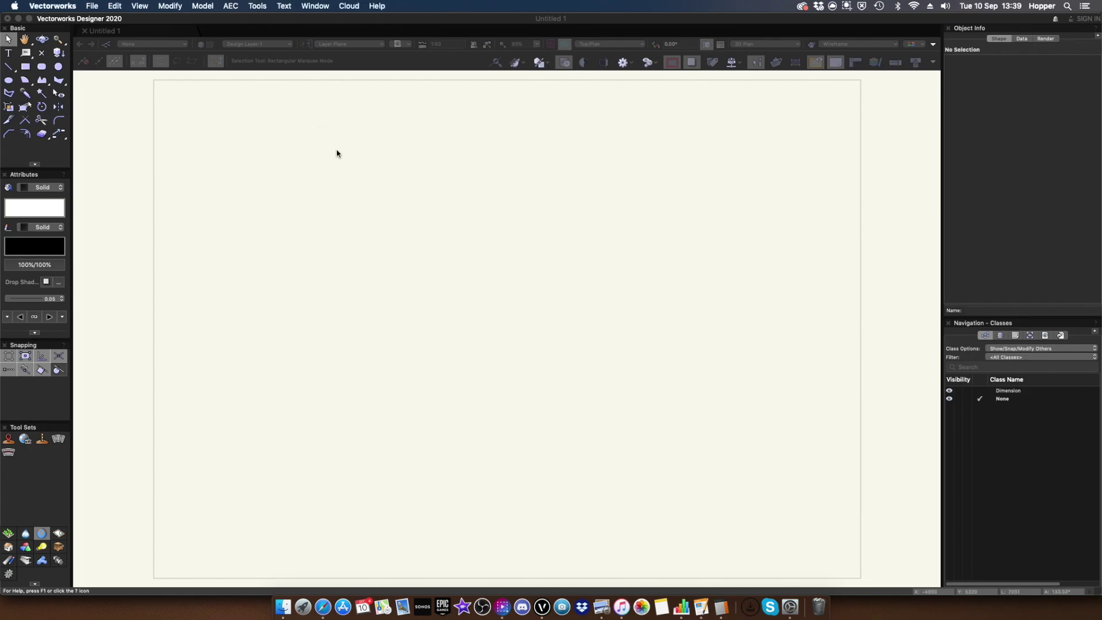
Draw a rectangle, then a rounded rectangle overlapping its lower-right corner
click(25, 66)
drag(227, 136, 312, 250)
key(5)
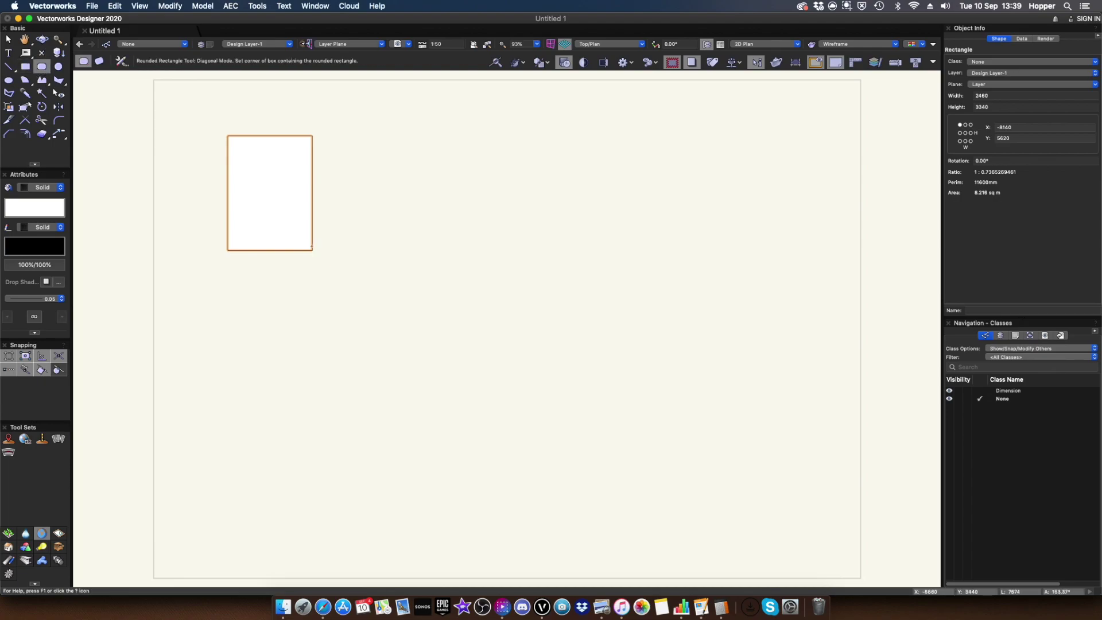
drag(271, 211, 384, 304)
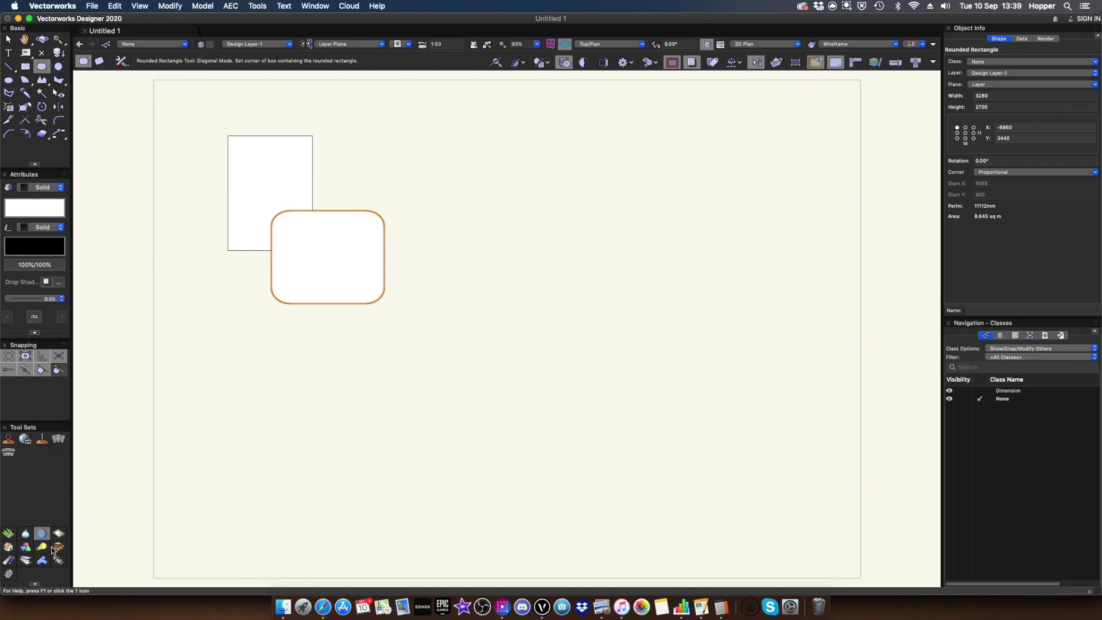
Show the Building Shell tool set as Icons and Text, and enlarge the palette to fit the names
click(8, 547)
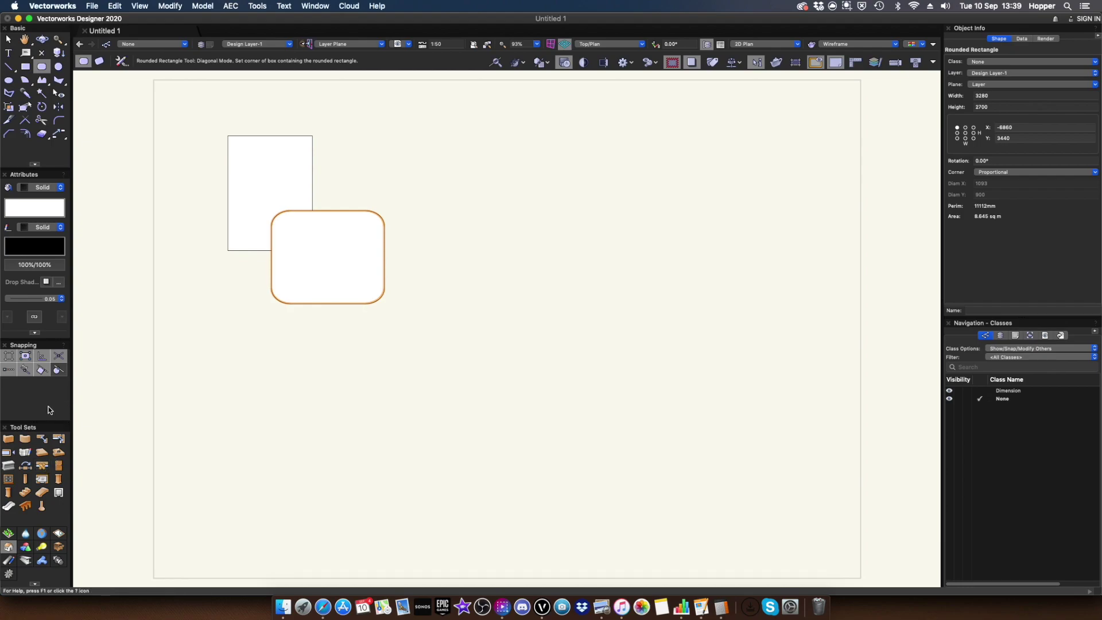
click(35, 585)
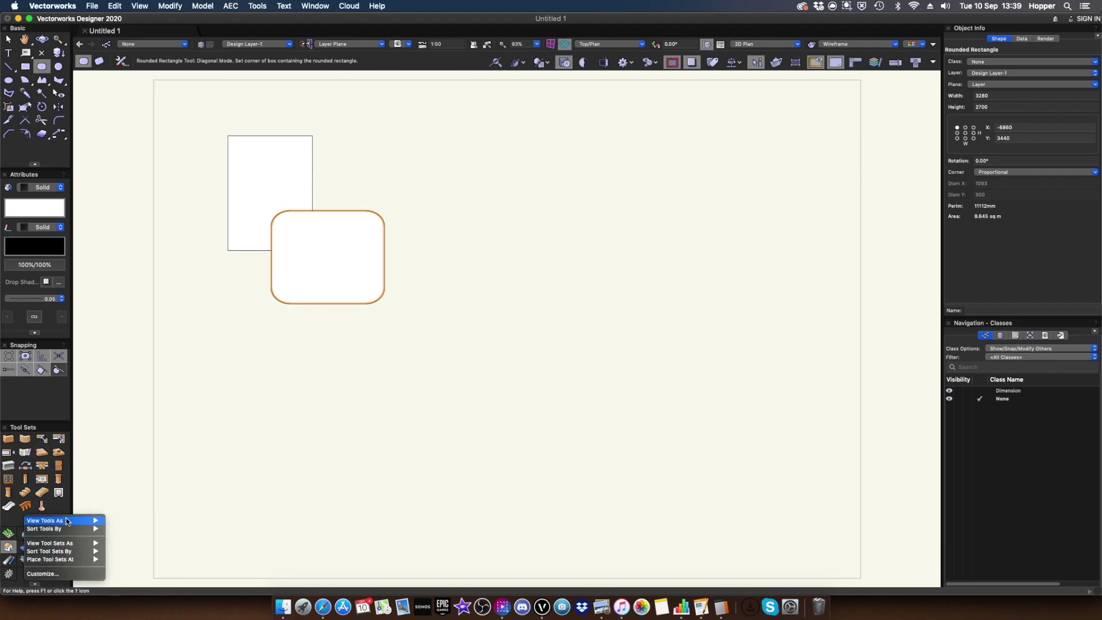
mouse_move(69, 521)
click(141, 529)
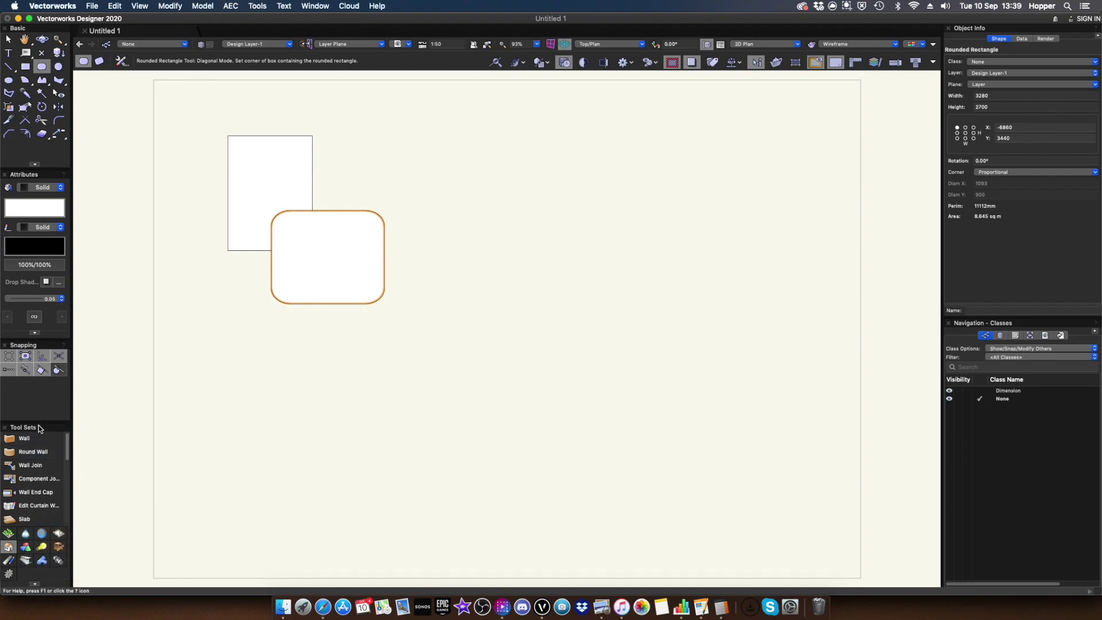
drag(38, 423, 36, 388)
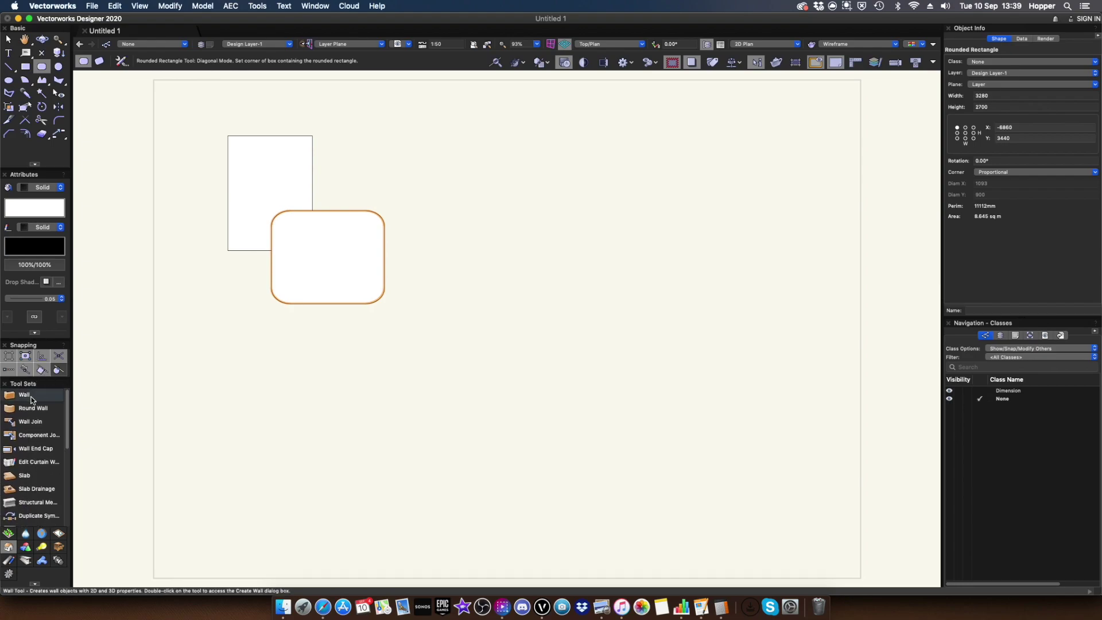
drag(73, 354, 102, 350)
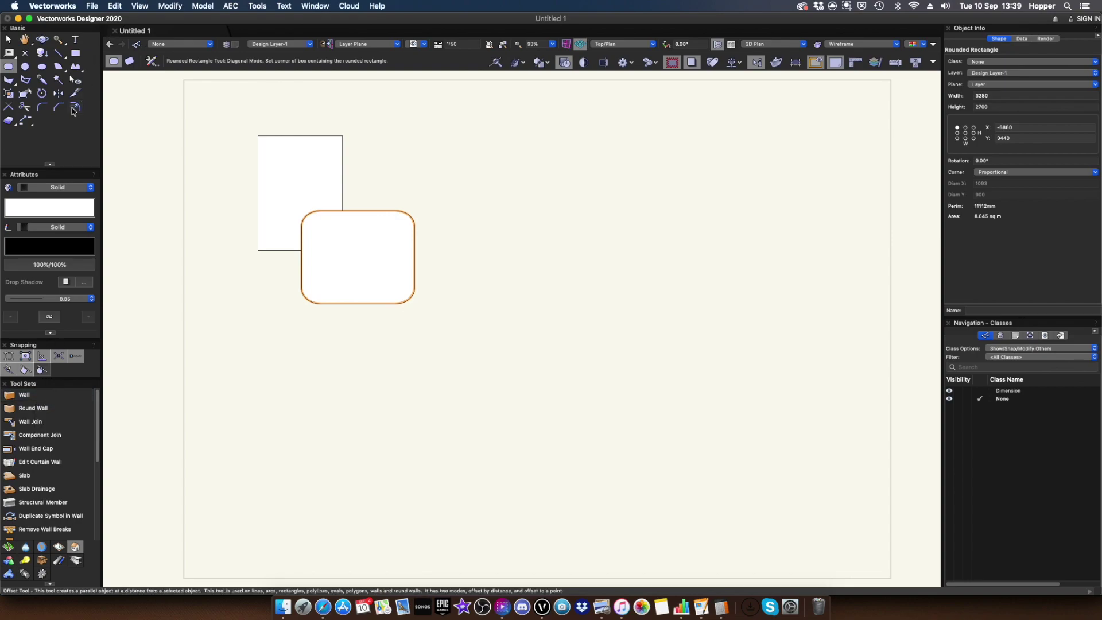
Deselect everything, then open the Resource Manager and resize its folder and thumbnail panes
key(x)
click(373, 198)
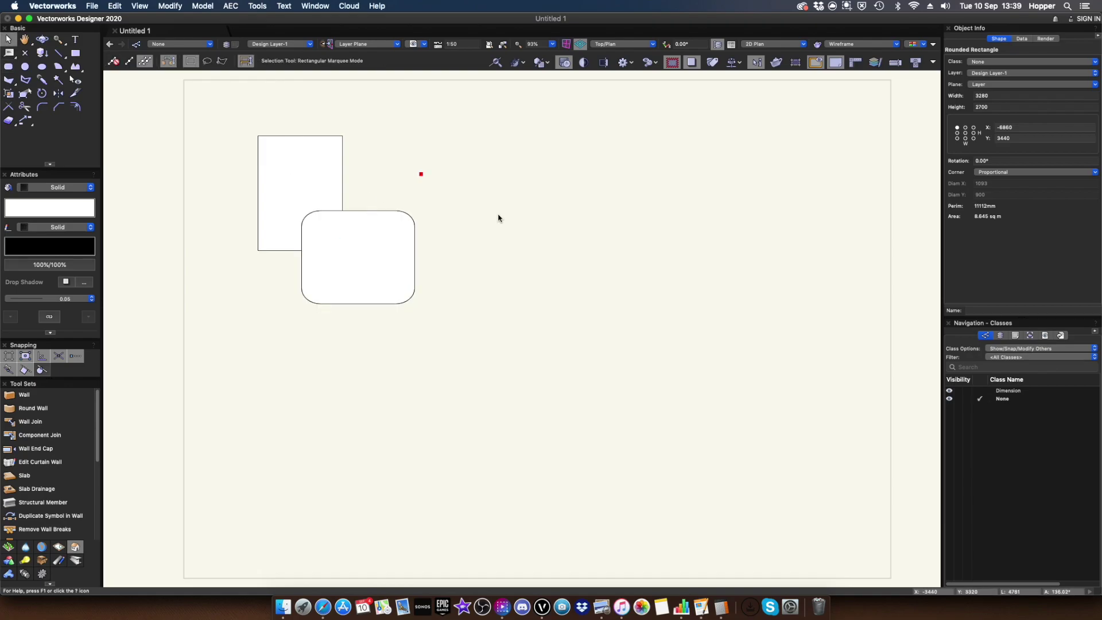
key(super+r)
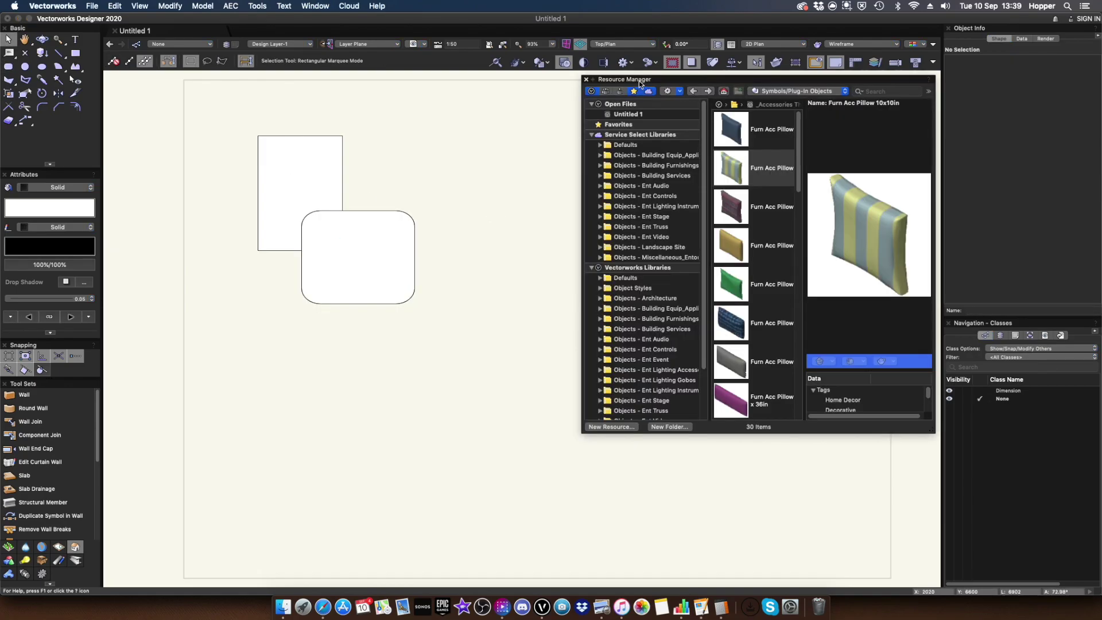
mouse_move(639, 81)
mouse_down()
mouse_move(586, 84)
mouse_move(639, 78)
mouse_up()
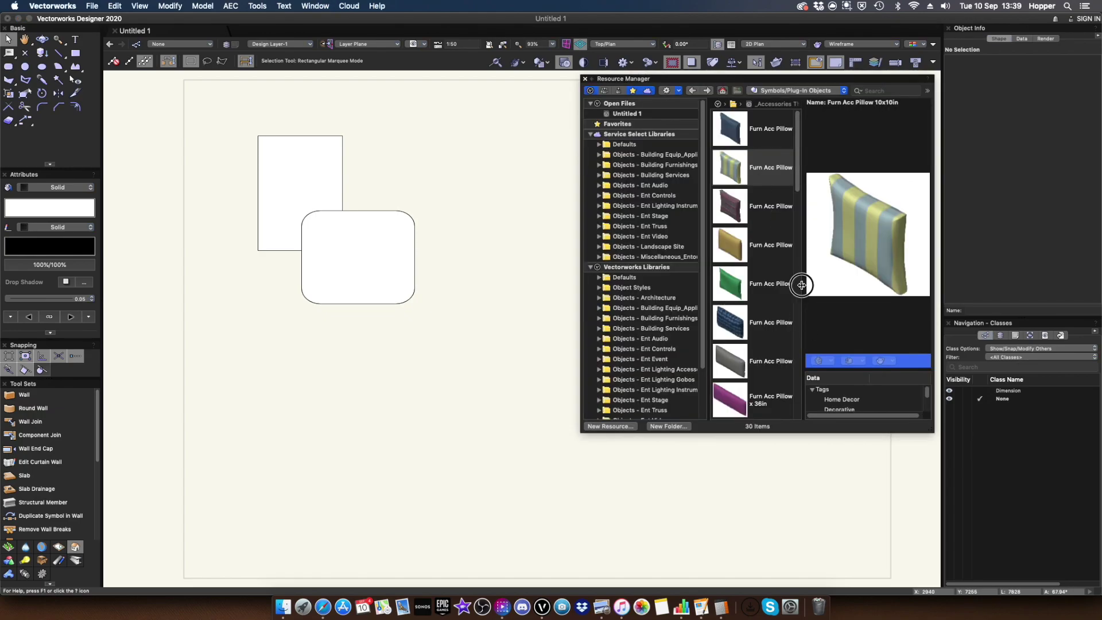
drag(800, 283, 858, 274)
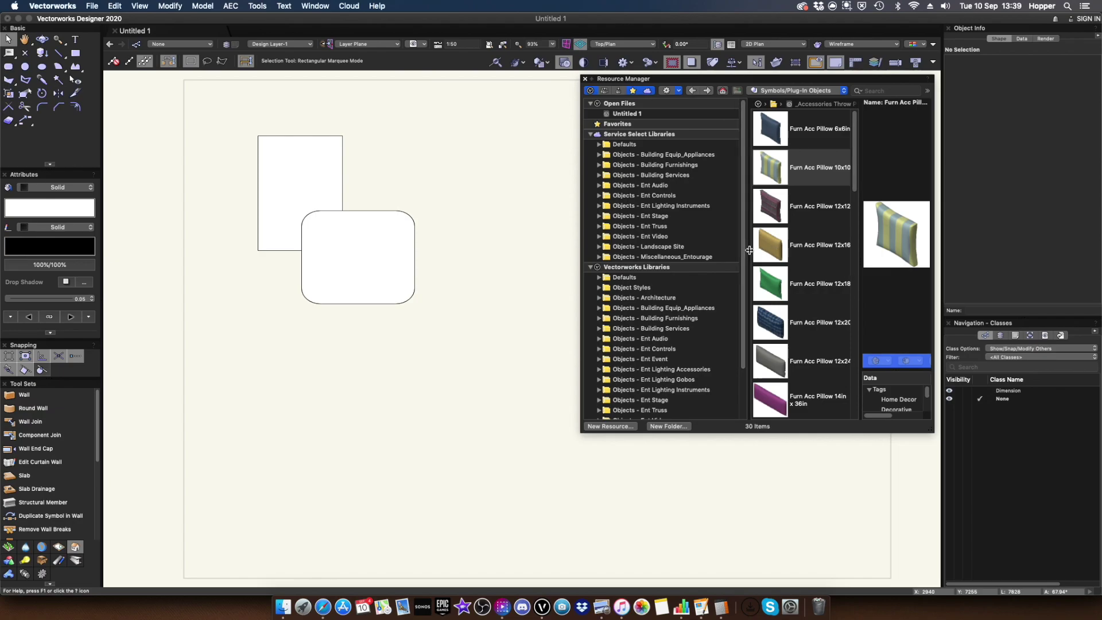
drag(746, 250, 675, 248)
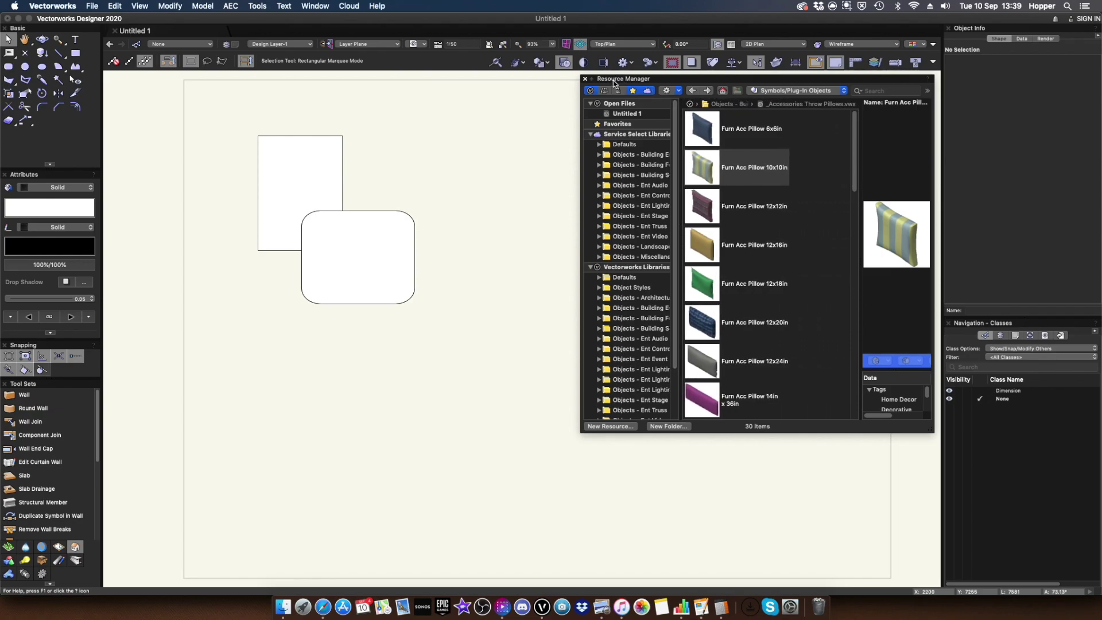
Browse the libraries to the TableLegs.com bases collection under Objects - Building Furnishings
scroll(775, 305, down, 10)
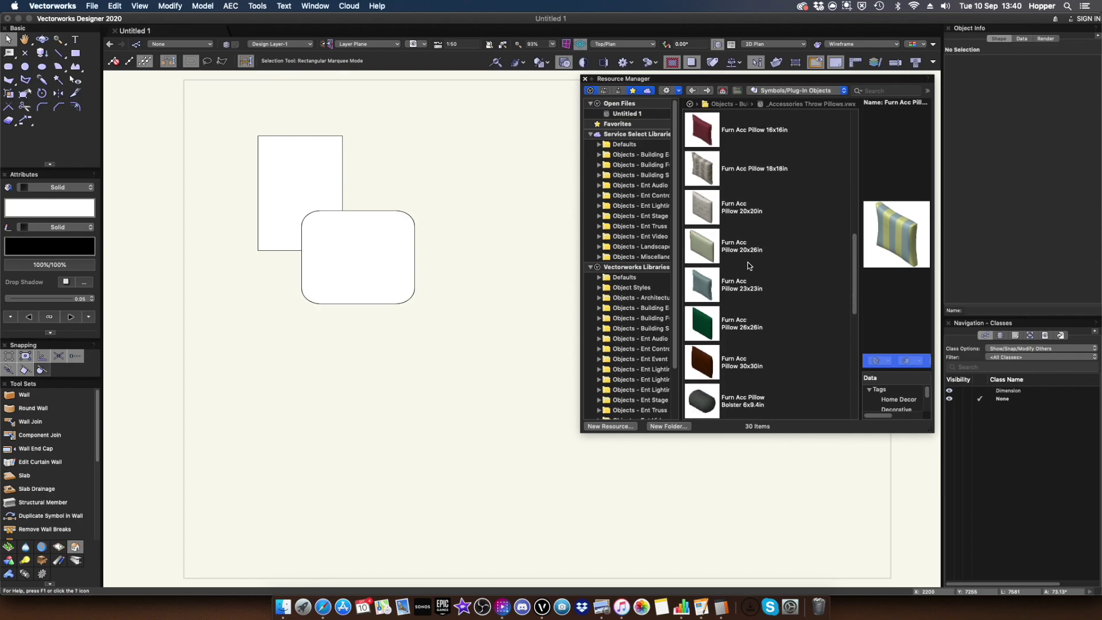
drag(854, 292, 836, 218)
click(631, 218)
click(631, 206)
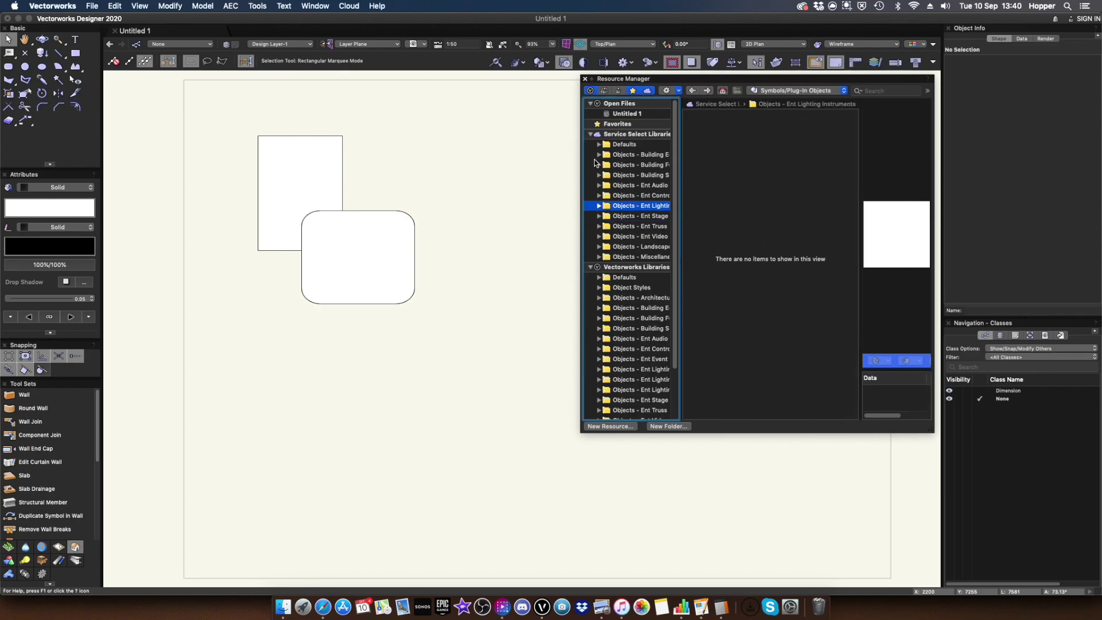
click(599, 165)
click(637, 185)
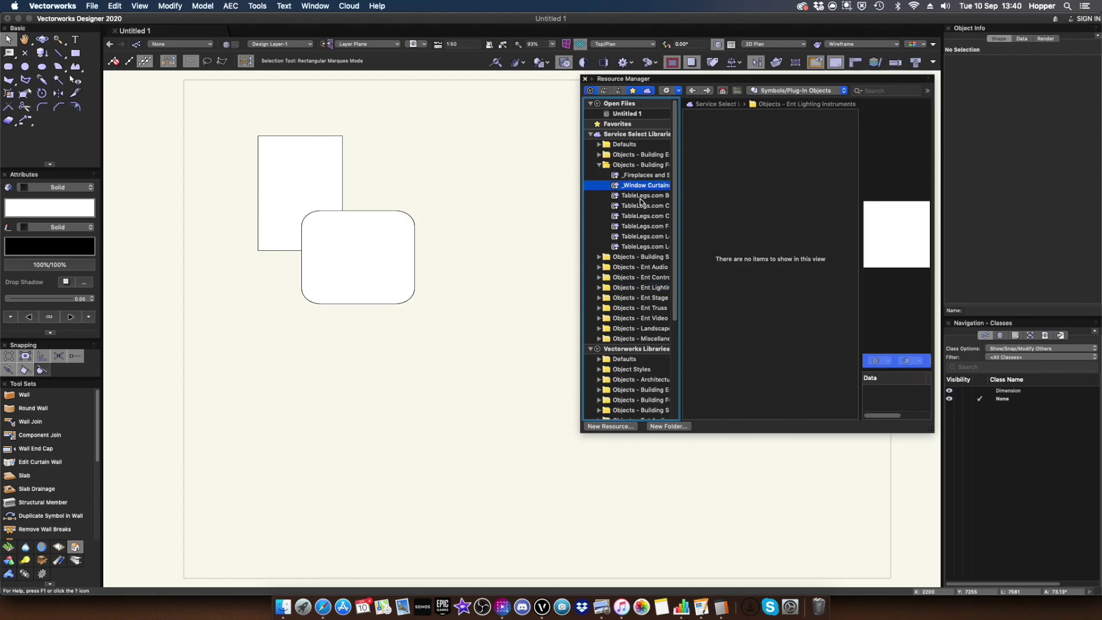
click(640, 196)
Keep Symbols/Plug-In Objects, enlarge the palette, and view the 18 bases as thumbnails
click(798, 91)
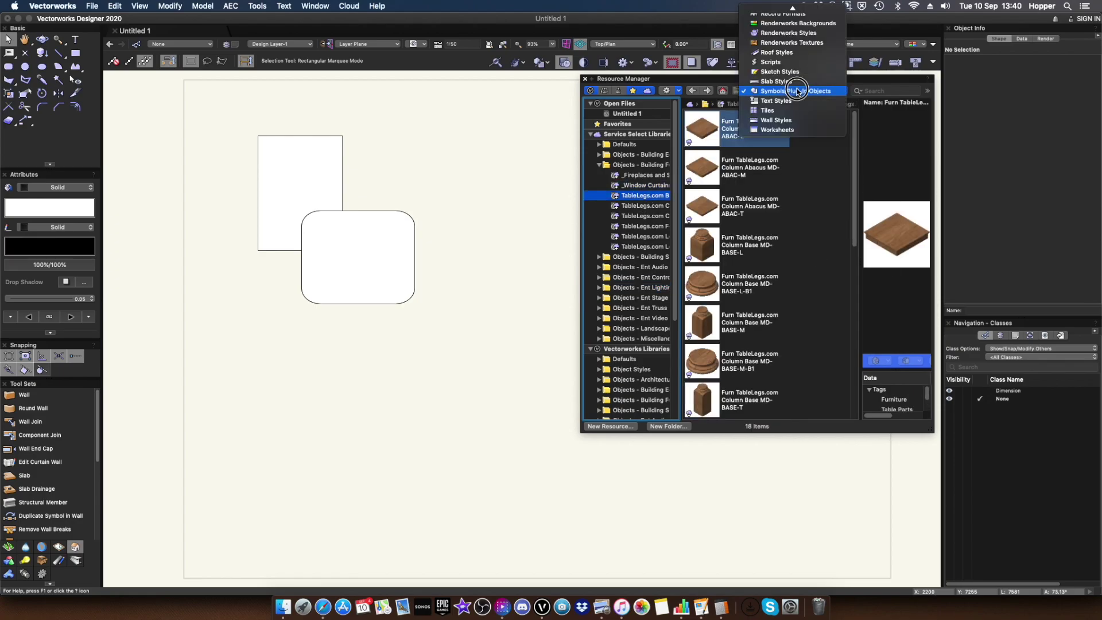
click(798, 90)
drag(718, 81, 656, 79)
drag(871, 431, 932, 441)
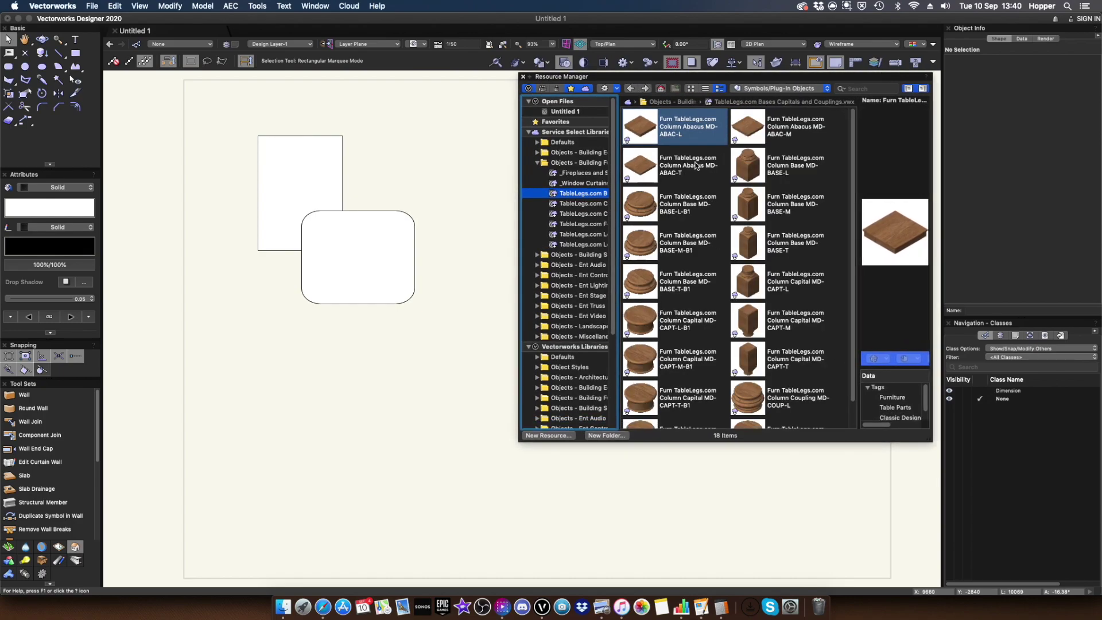
click(705, 89)
click(690, 85)
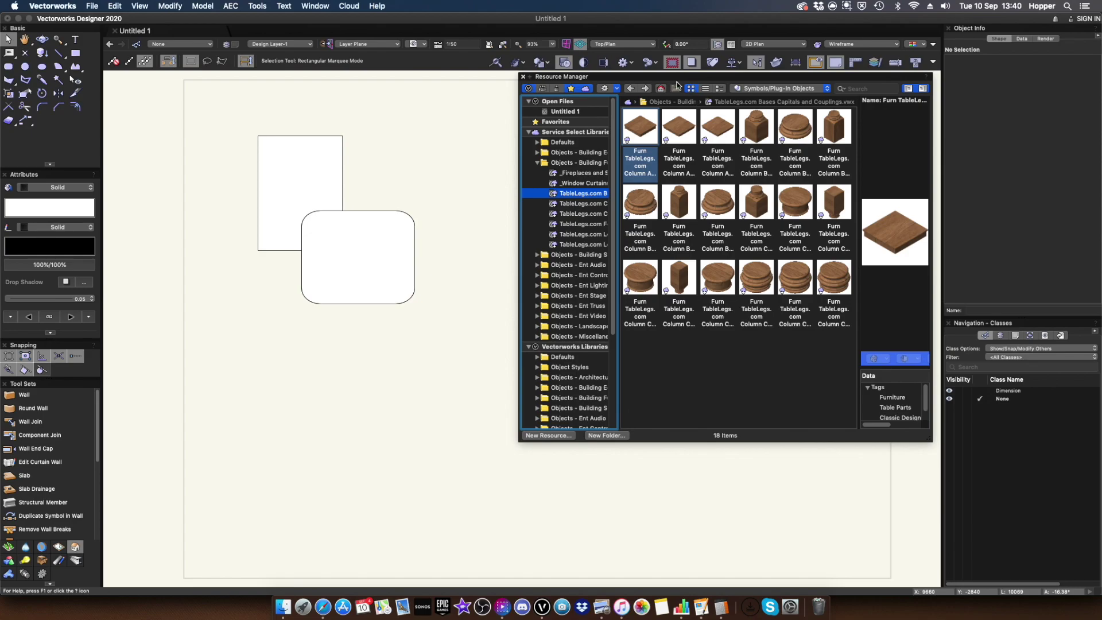
drag(665, 76, 669, 81)
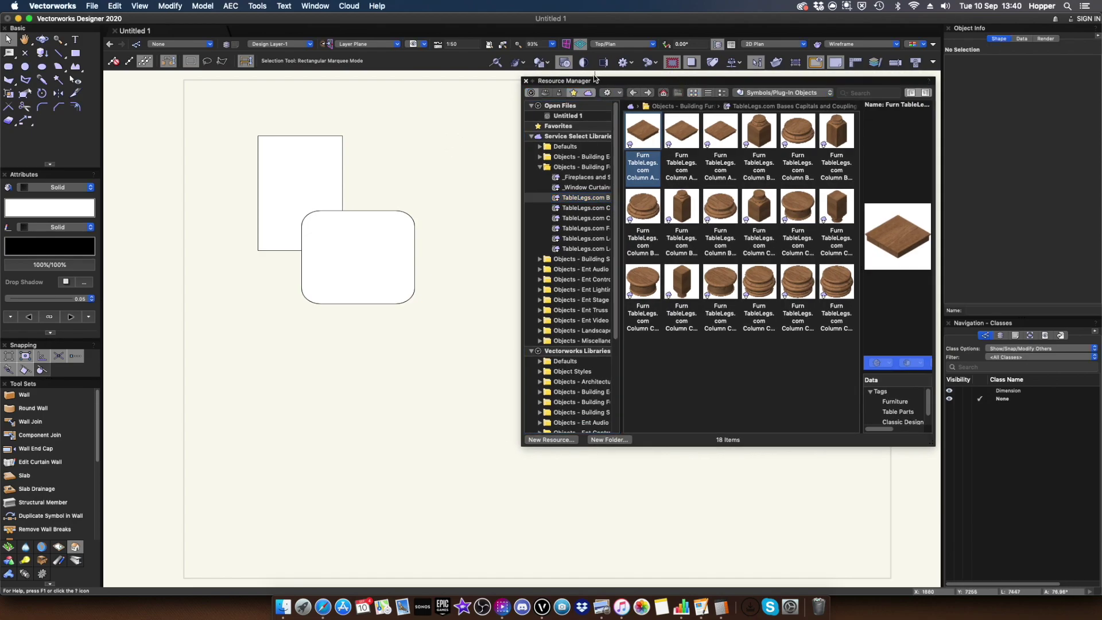
Toggle the black background on and off, narrow the left palettes, and close the Resource Manager
click(602, 62)
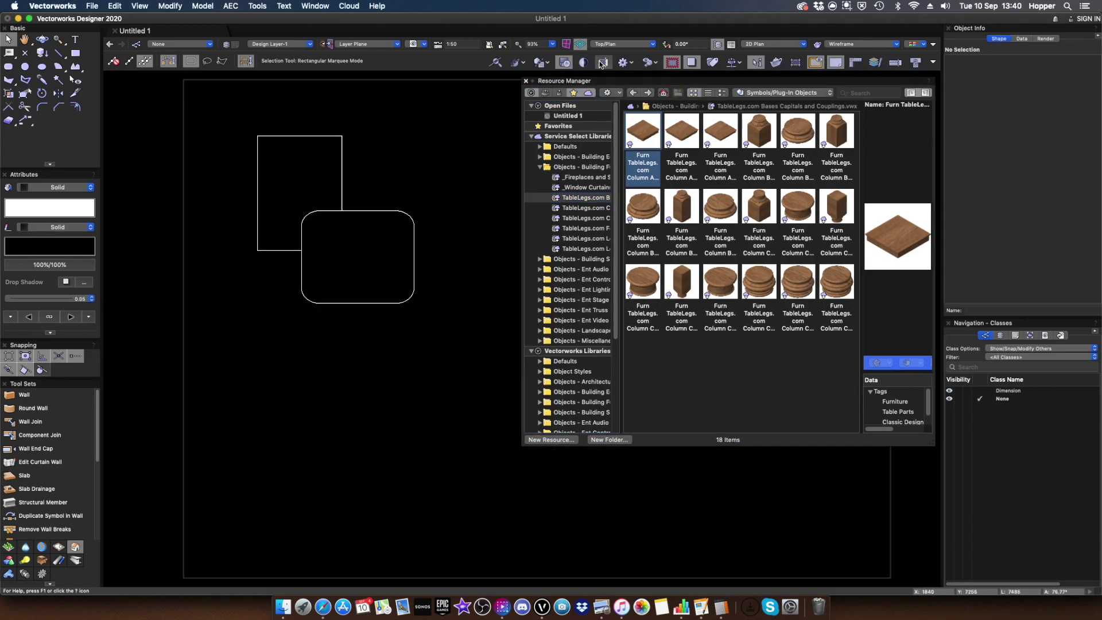
click(343, 221)
click(413, 142)
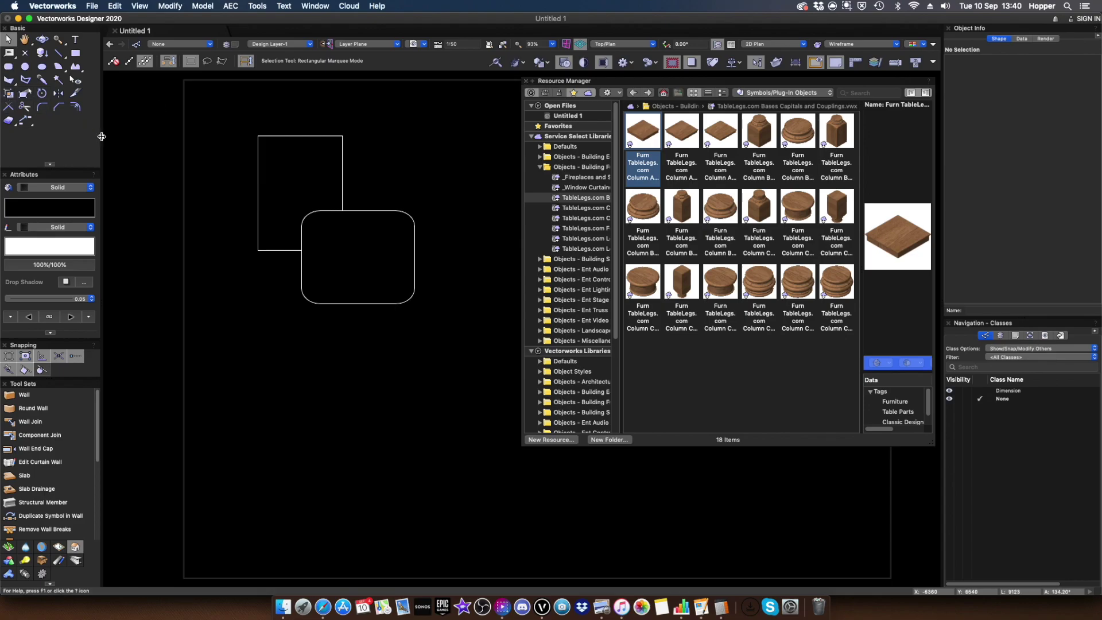
drag(94, 134, 78, 134)
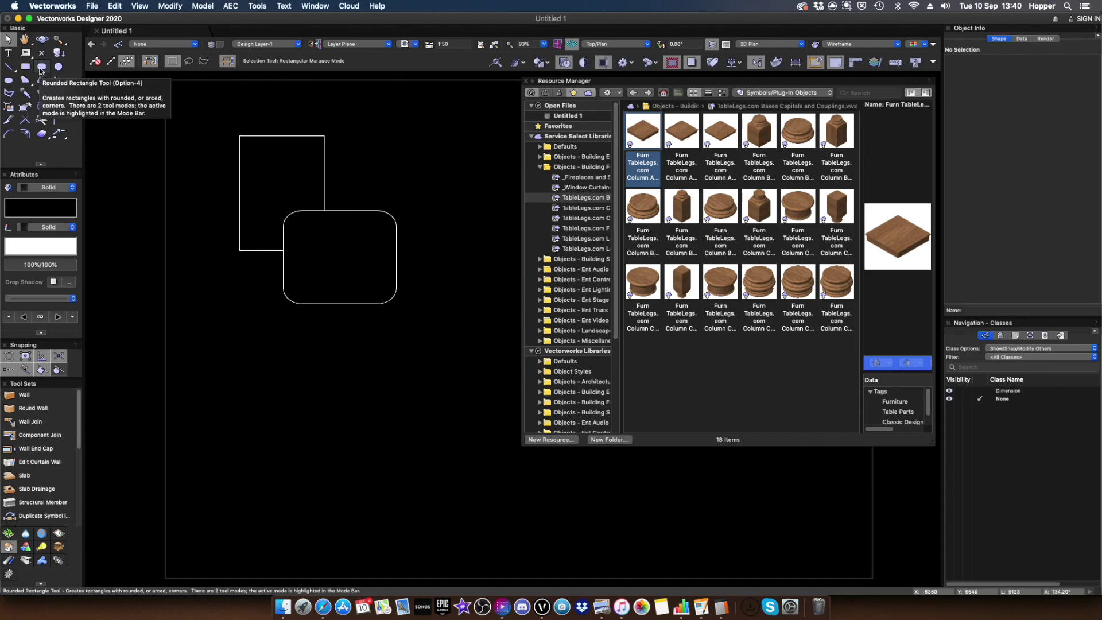
click(598, 64)
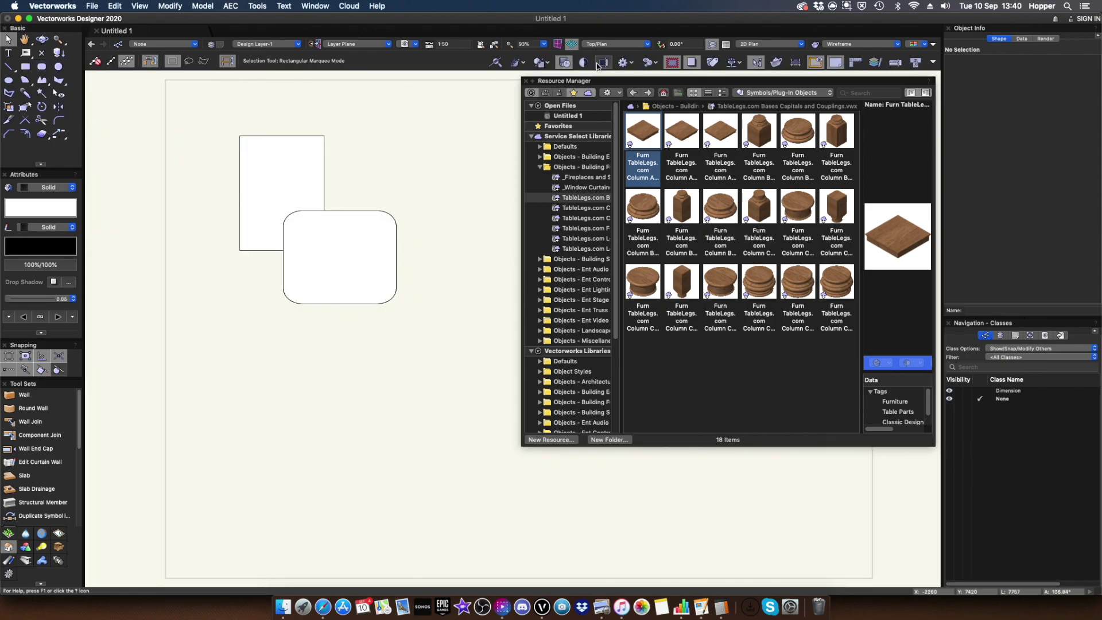
click(600, 63)
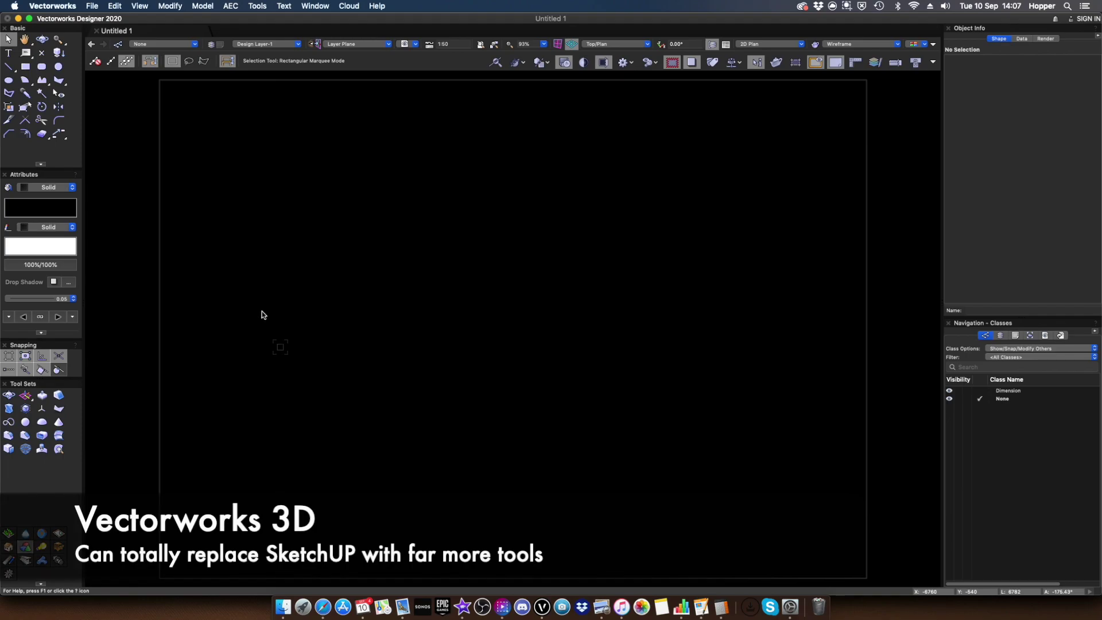
Select the Rectangle tool in corner-to-corner mode on the empty page
click(25, 66)
Draw three overlapping rectangles across the page
click(280, 197)
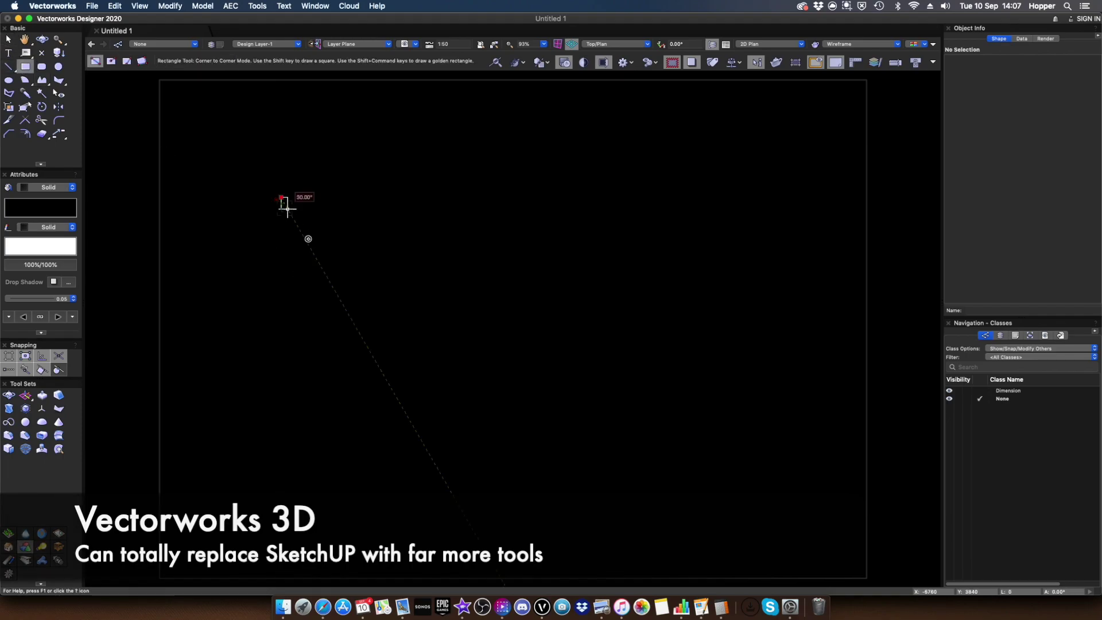
click(414, 295)
drag(464, 317, 555, 355)
drag(437, 288, 647, 510)
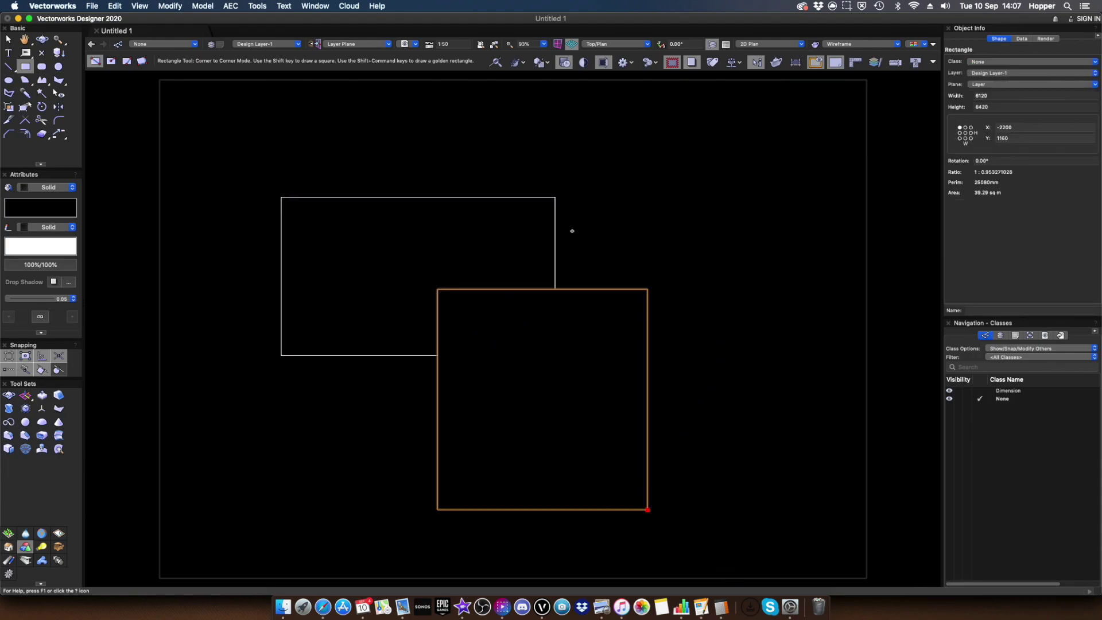
drag(521, 159, 702, 364)
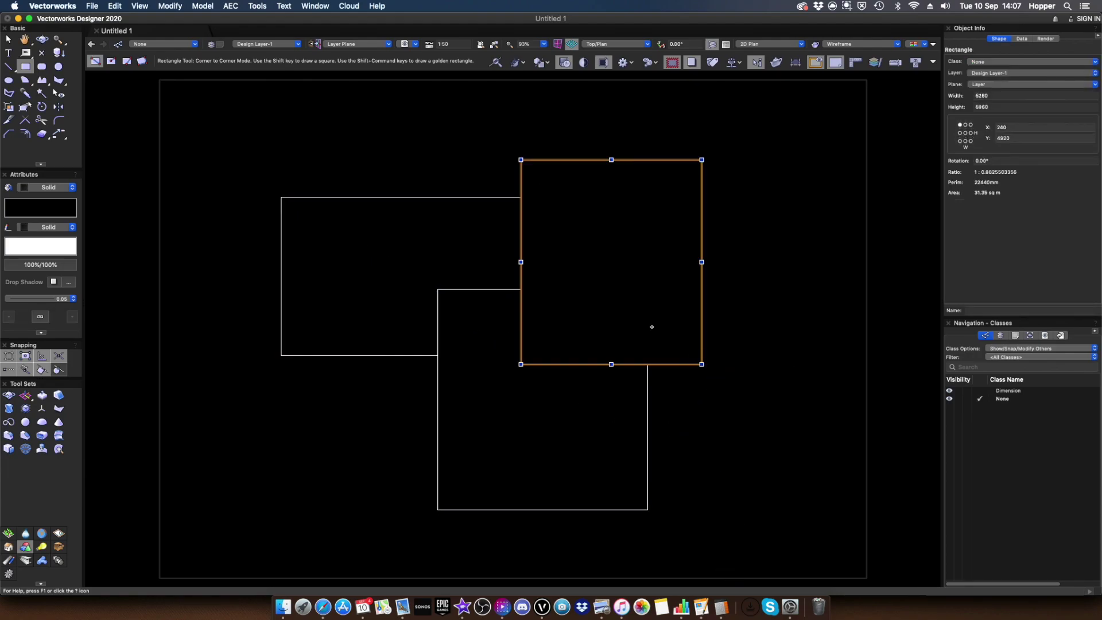
Merge the three rectangles with Add Surface into one 10-vertex polygon
key(x)
drag(249, 140, 766, 552)
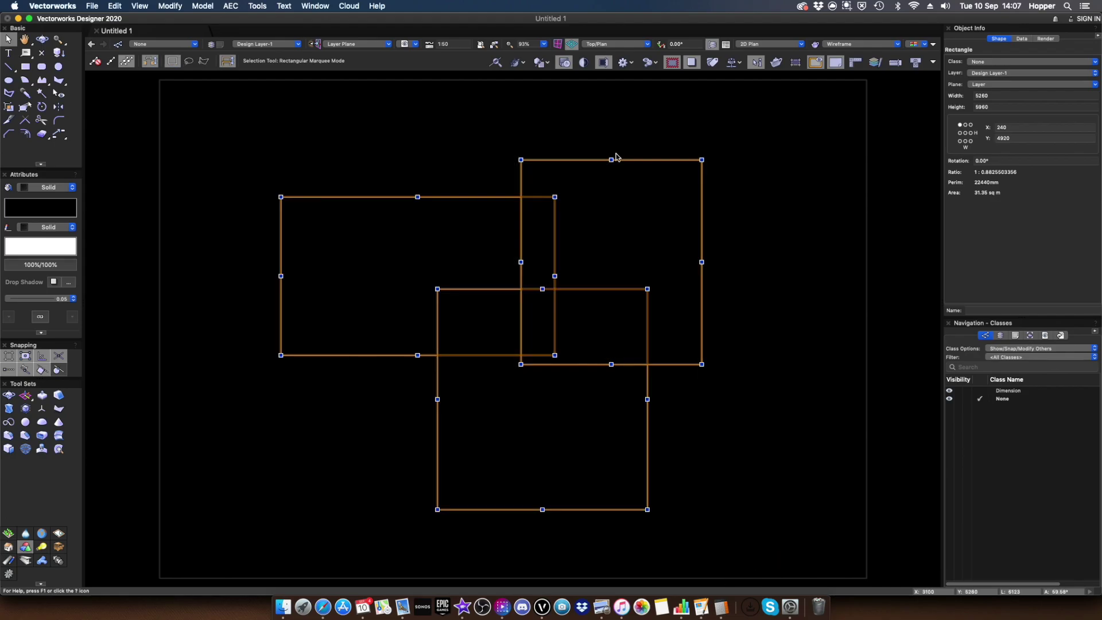
right_click(604, 218)
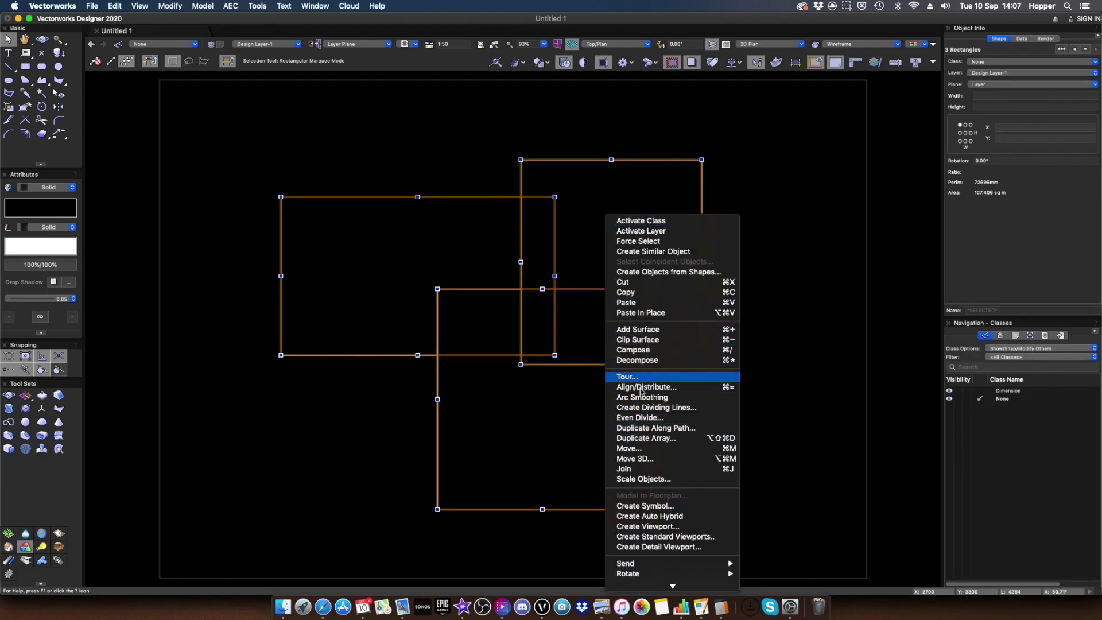
scroll(649, 402, down, 2)
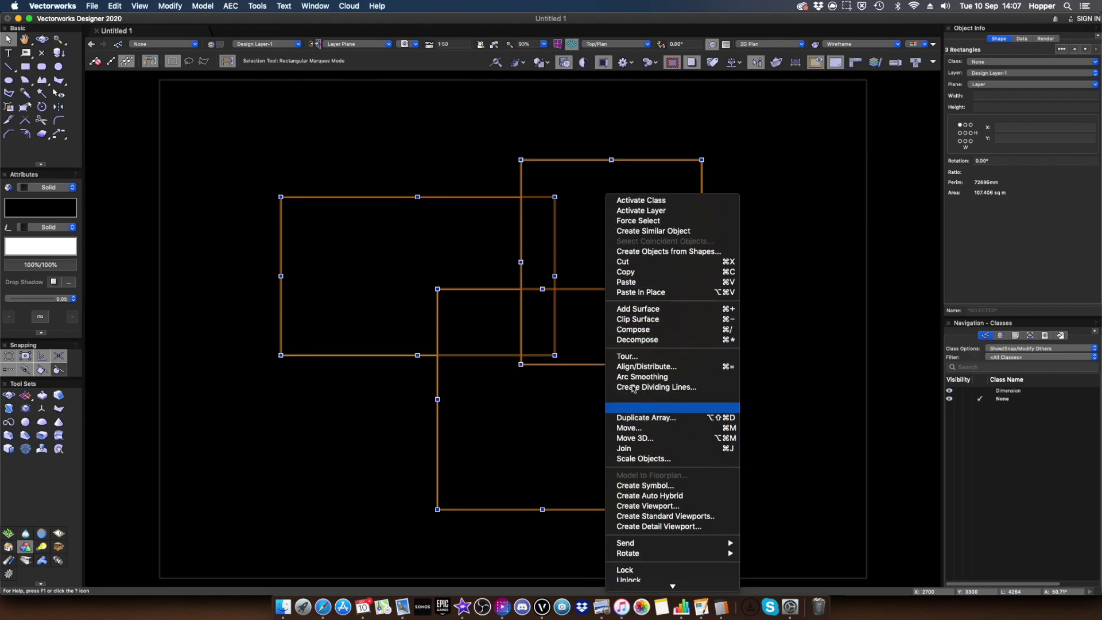
click(646, 310)
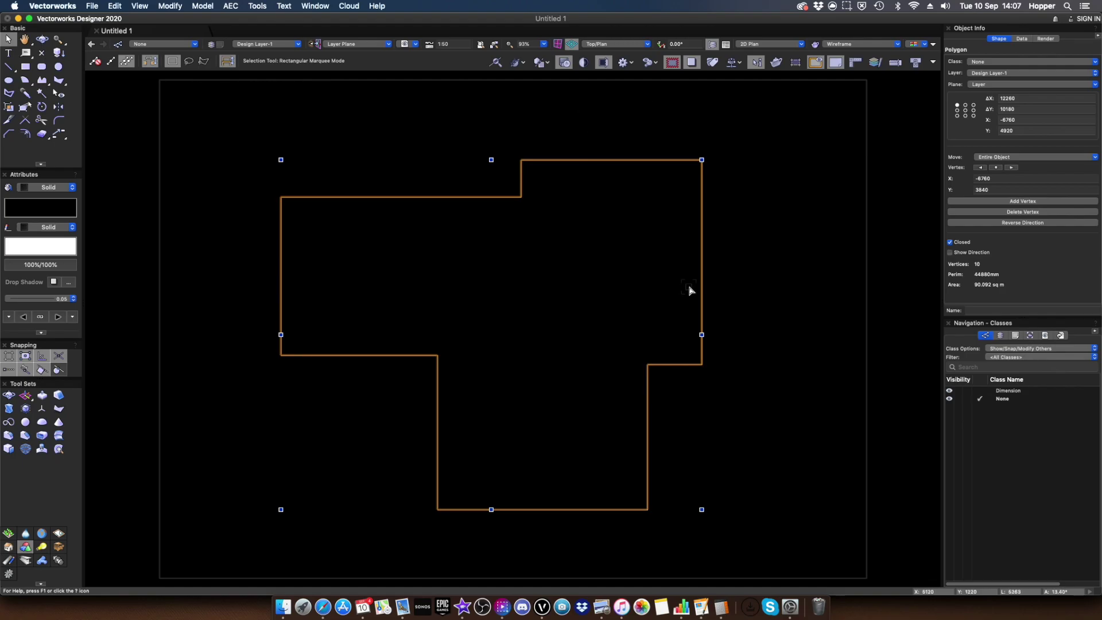
Switch to Right Isometric and extrude the merged polygon 3000 high
key(3)
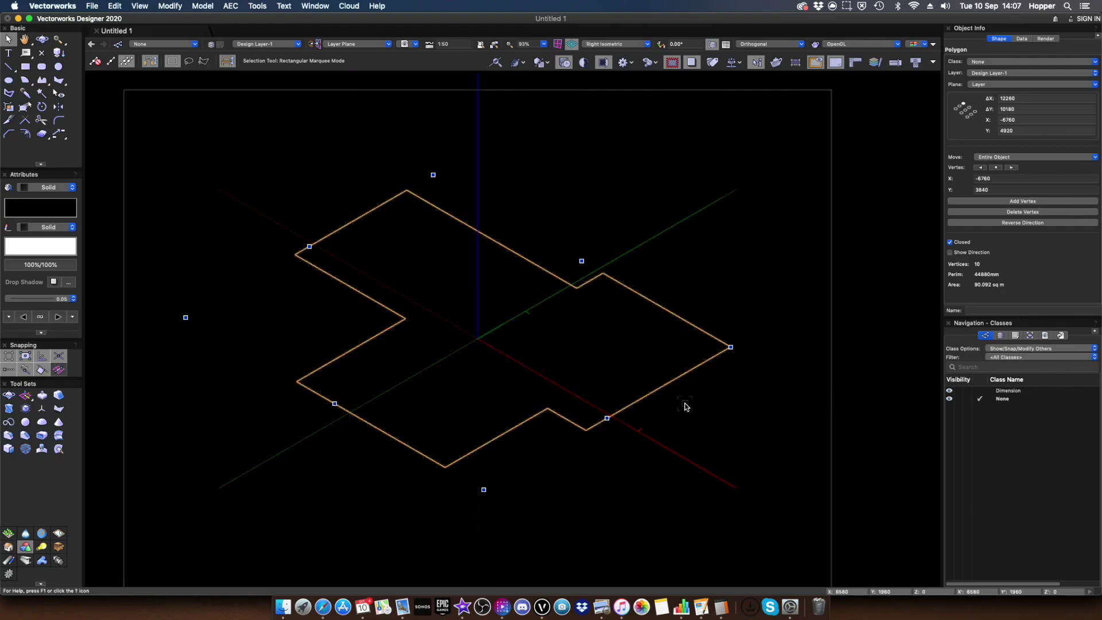
click(169, 5)
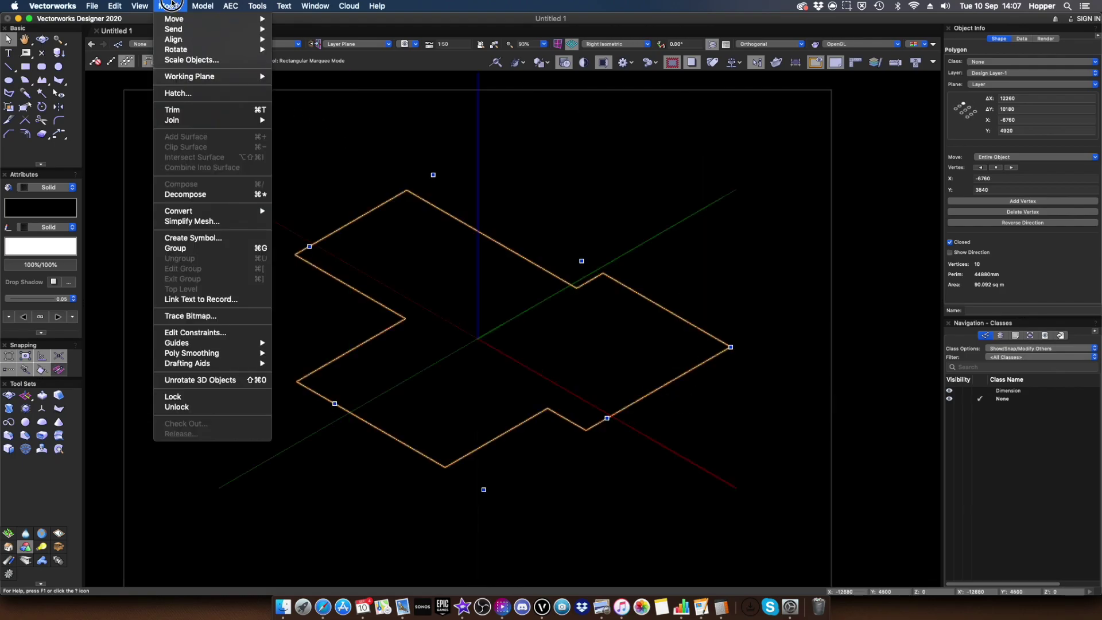
mouse_move(198, 4)
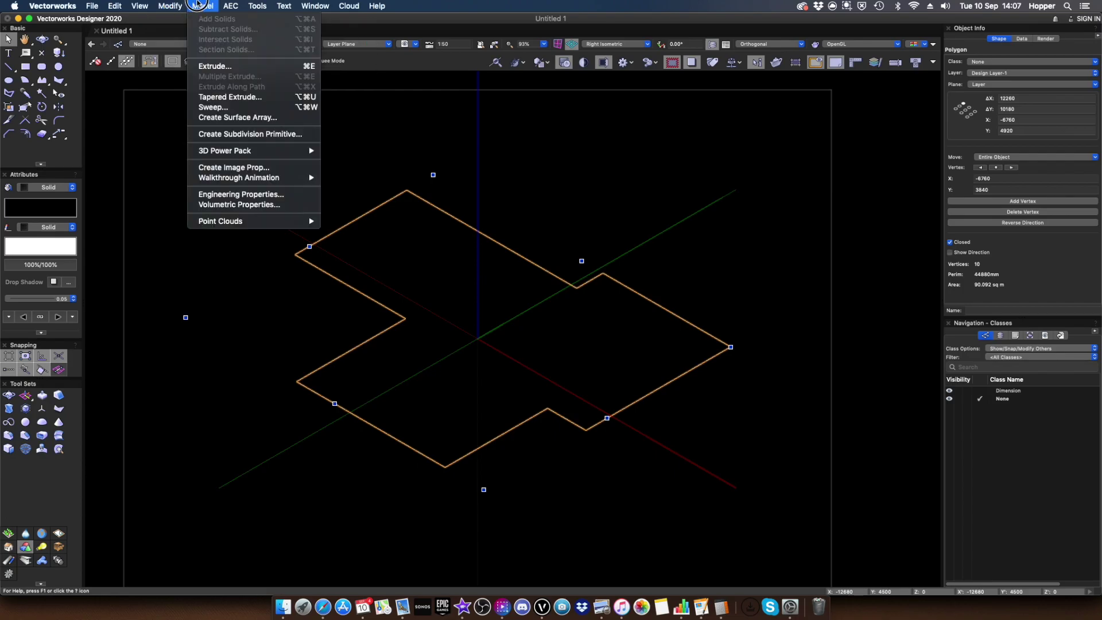
click(215, 66)
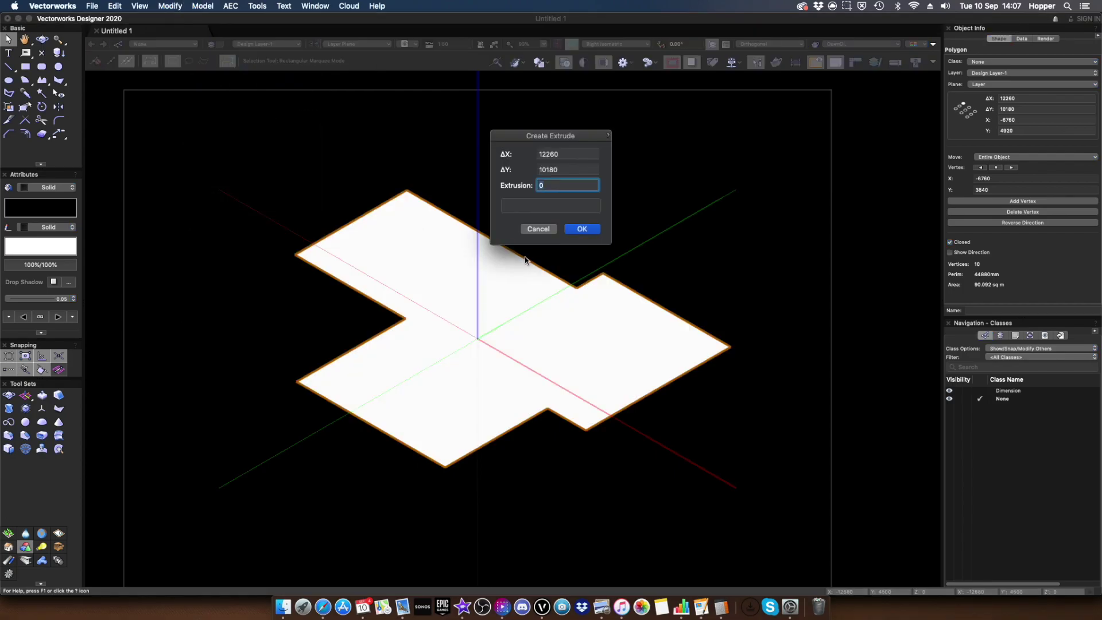
text(3000)
key(Return)
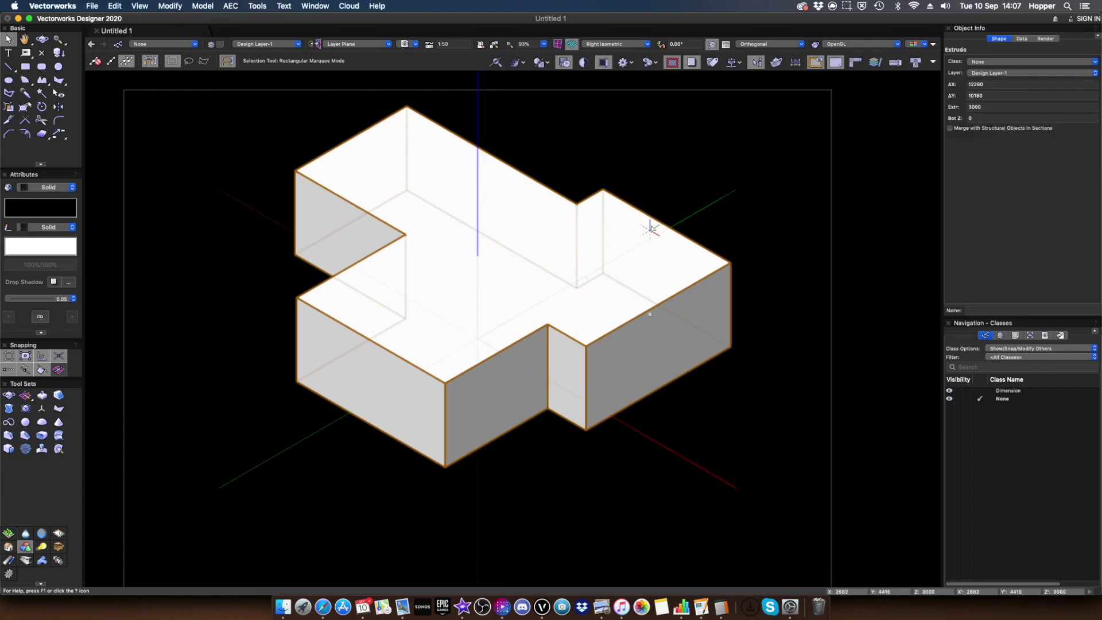
click(664, 204)
Orbit around the extruded solid with the Flyover tool
key(shift+c)
mouse_move(499, 462)
mouse_down()
mouse_move(520, 305)
mouse_move(546, 222)
mouse_move(526, 413)
mouse_move(522, 440)
mouse_move(509, 443)
mouse_up()
key(x)
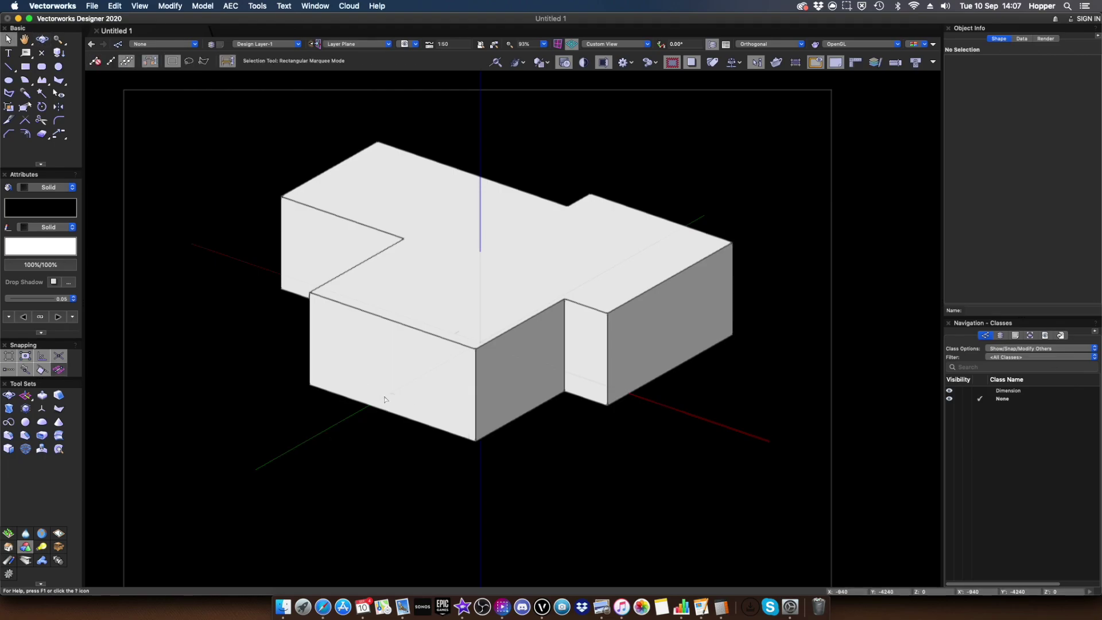
double_click(438, 389)
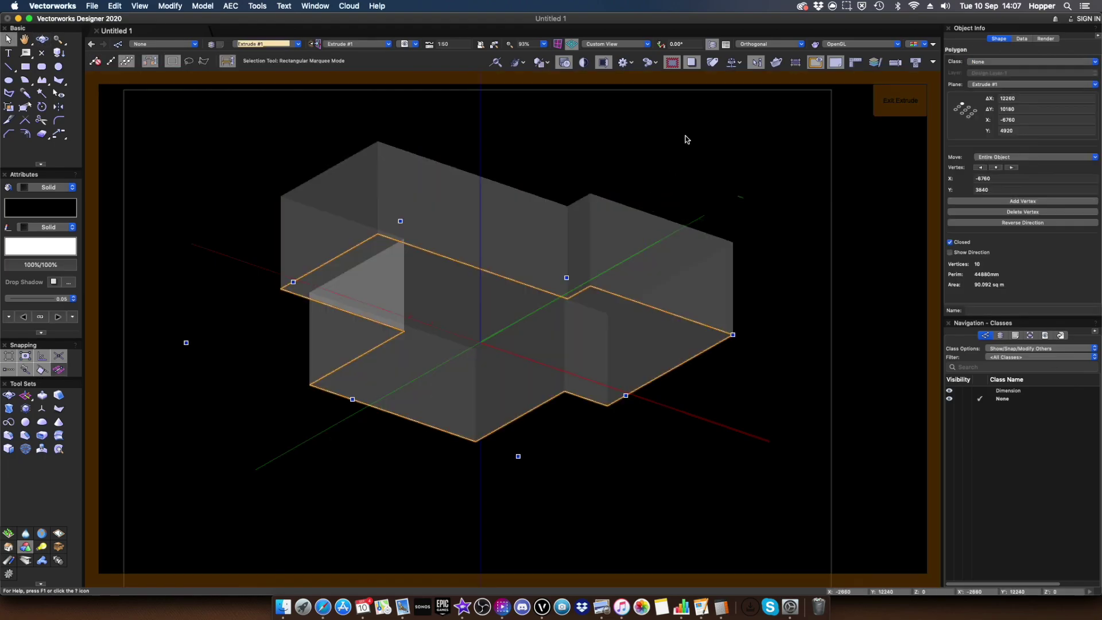
click(881, 101)
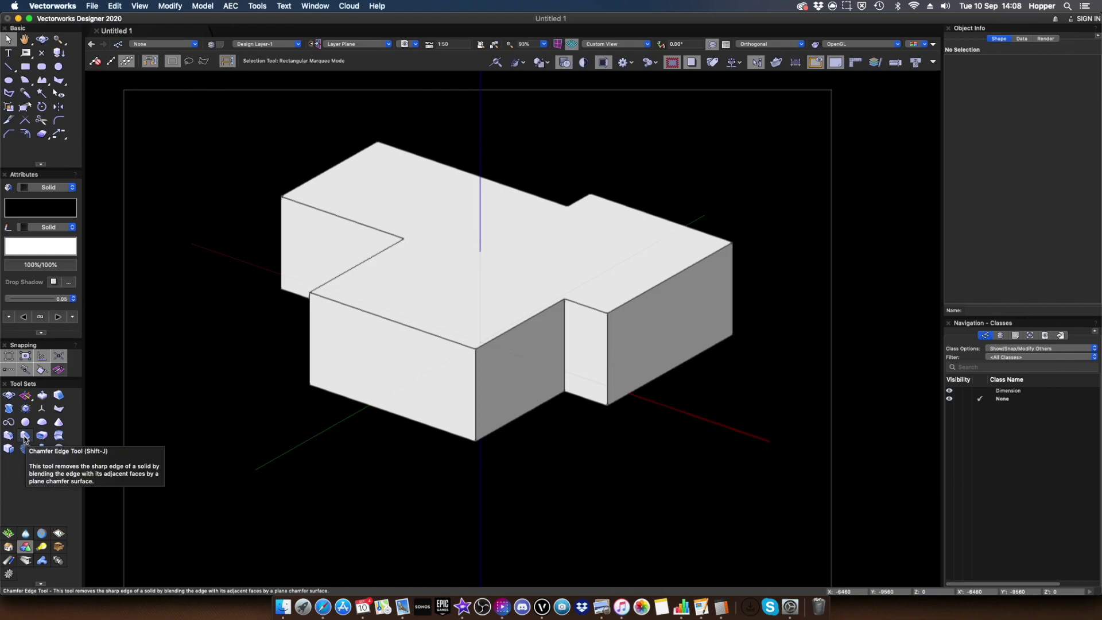
Fillet the top-face edges of the solid with a 1000 constant radius
click(9, 435)
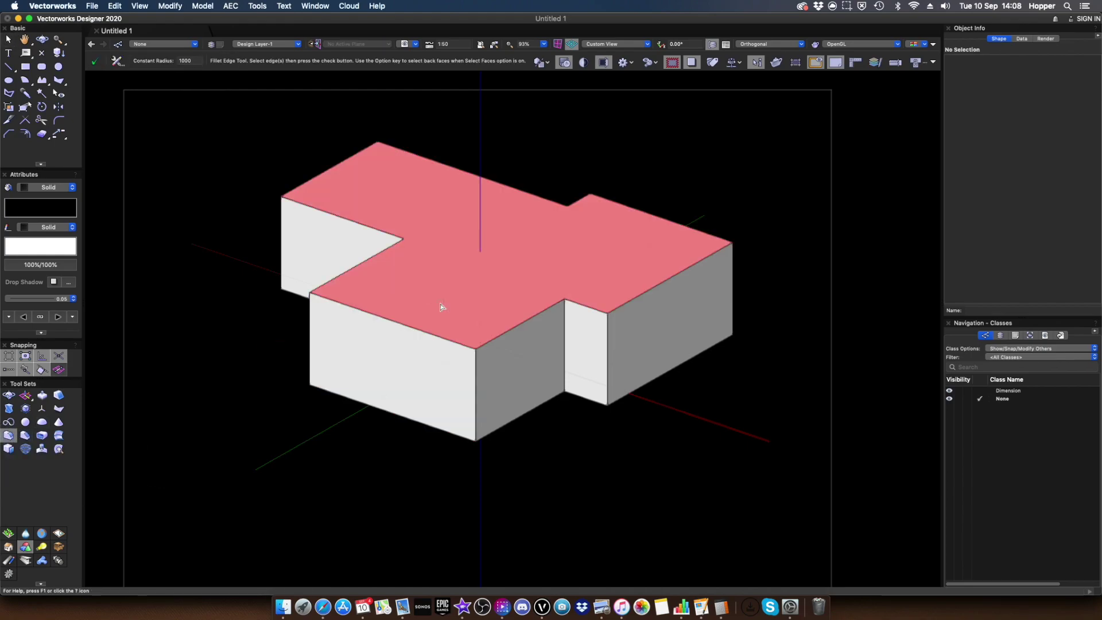
click(424, 283)
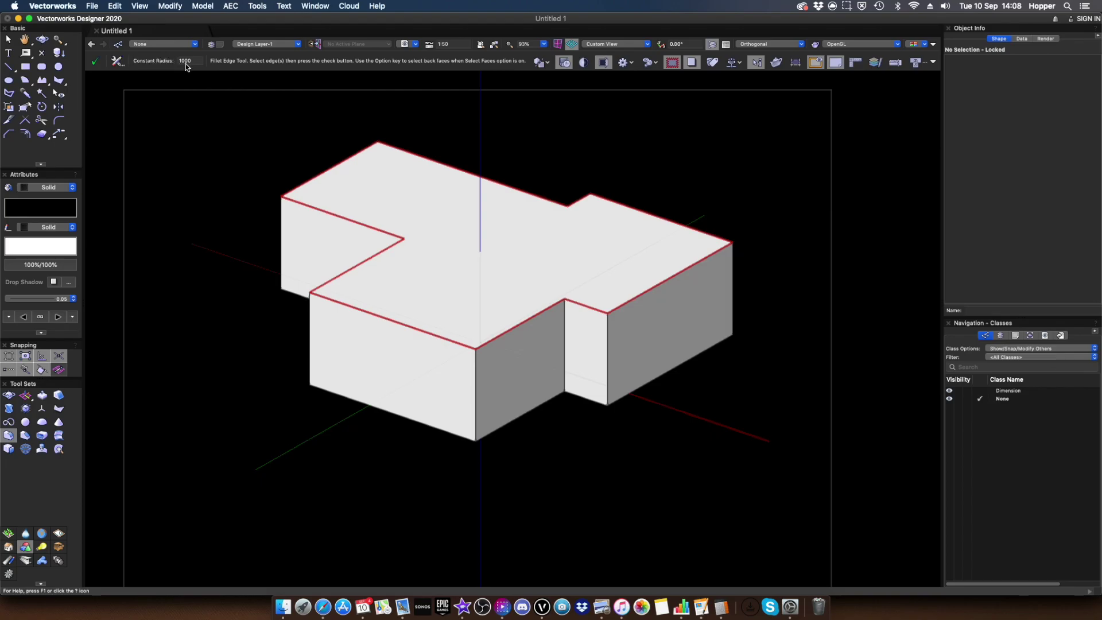
click(95, 61)
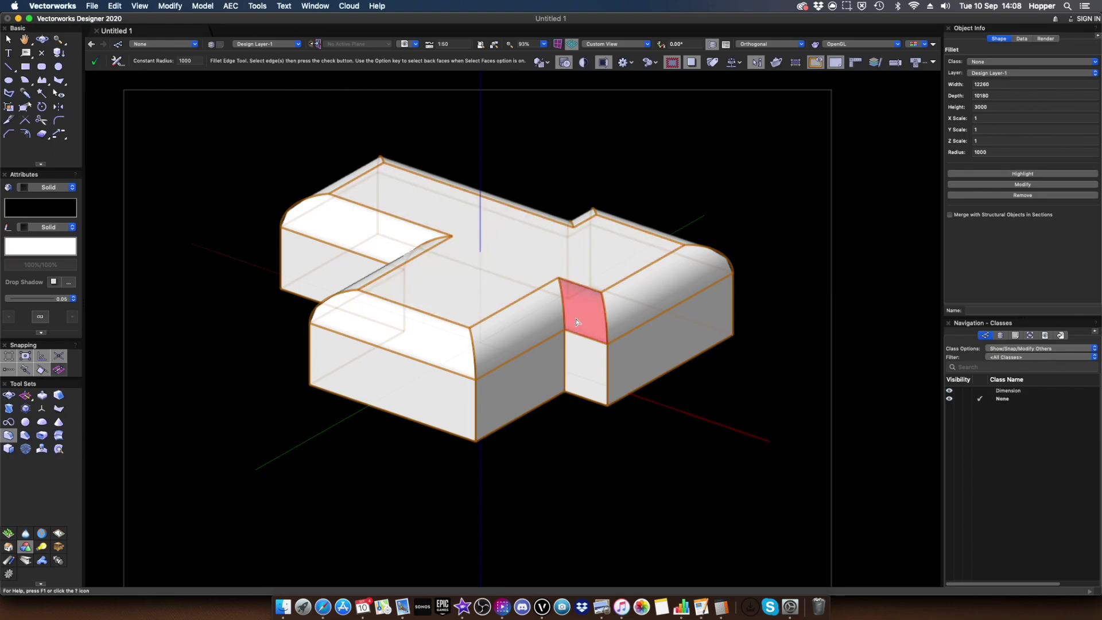
Change the fillet Radius in Object Info to 600, then to 500
click(1001, 152)
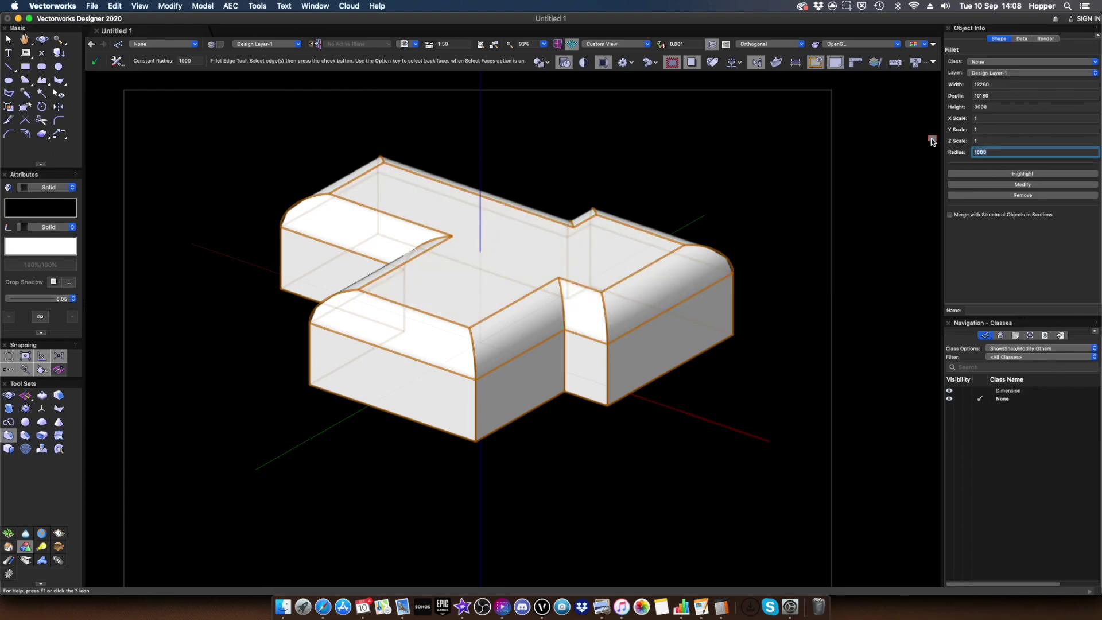
text(600)
key(Return)
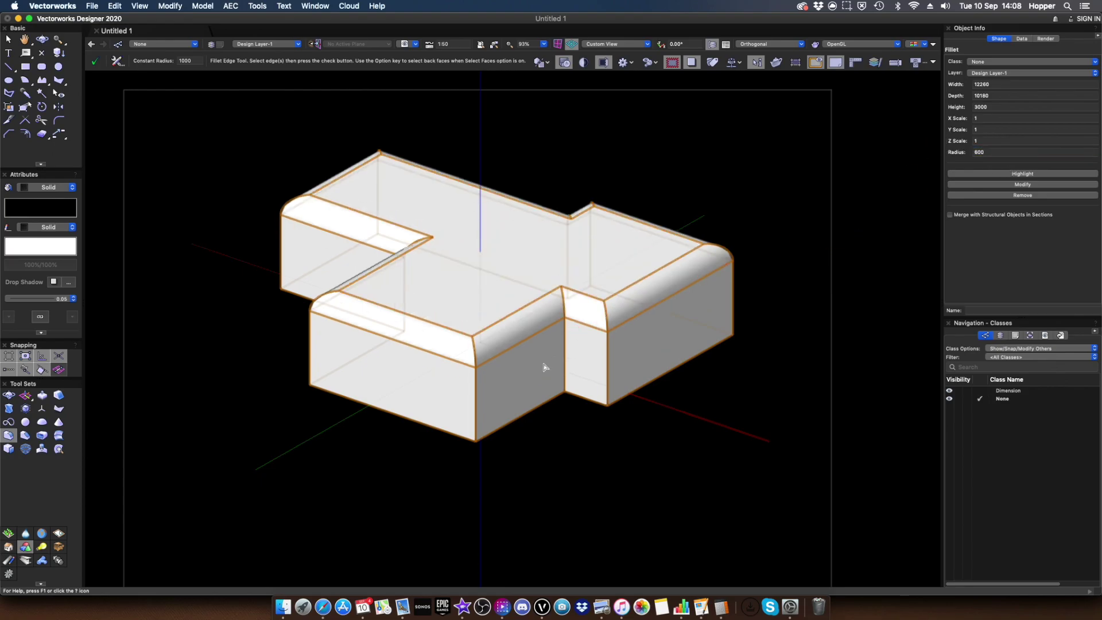
super+middle_drag(341, 518, 362, 502)
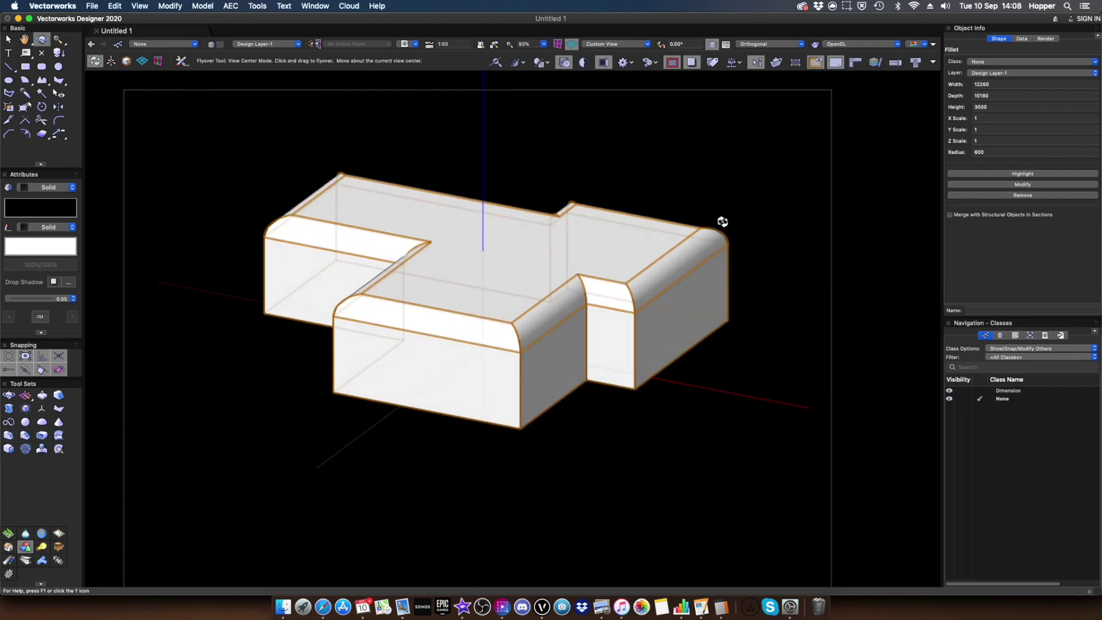
click(961, 147)
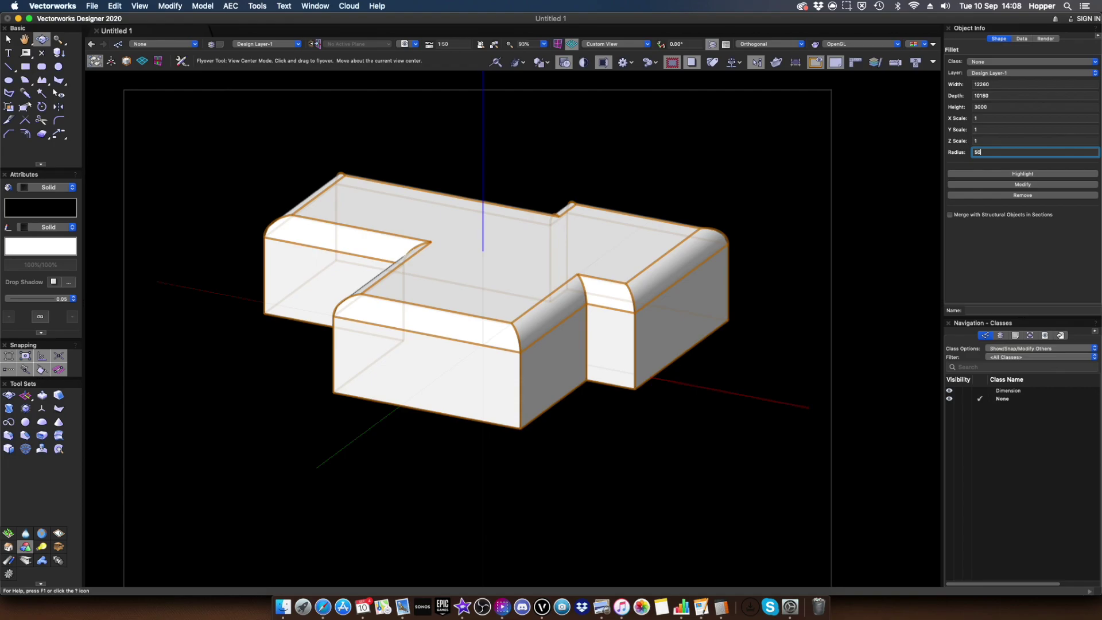
key(Return)
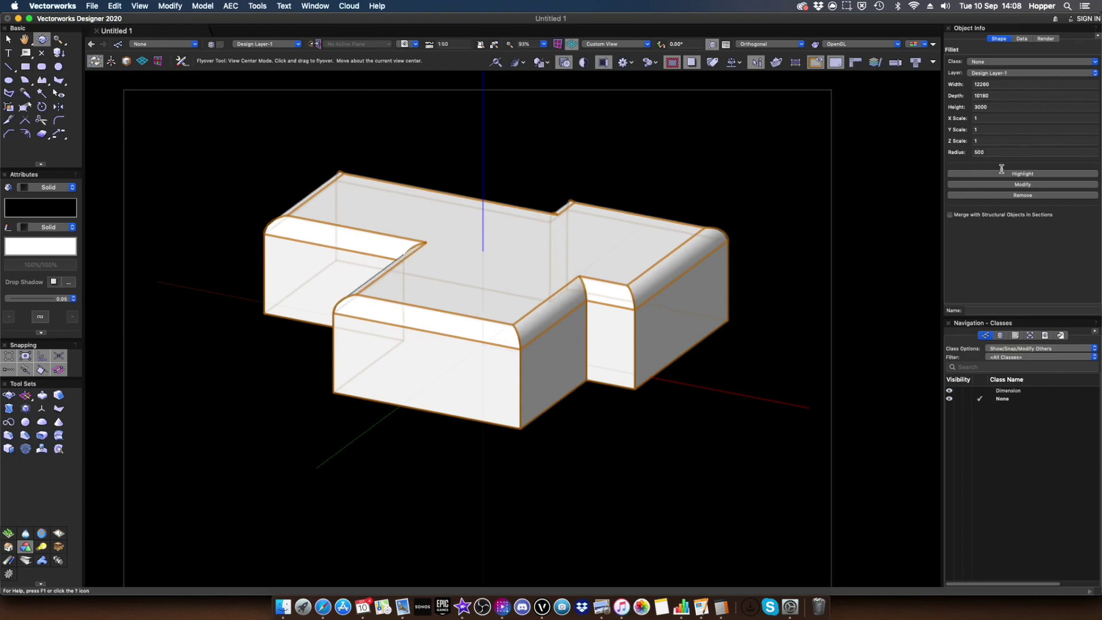
Highlight the filleted edges, reapply the fillet, then orbit to view the underside
click(1021, 174)
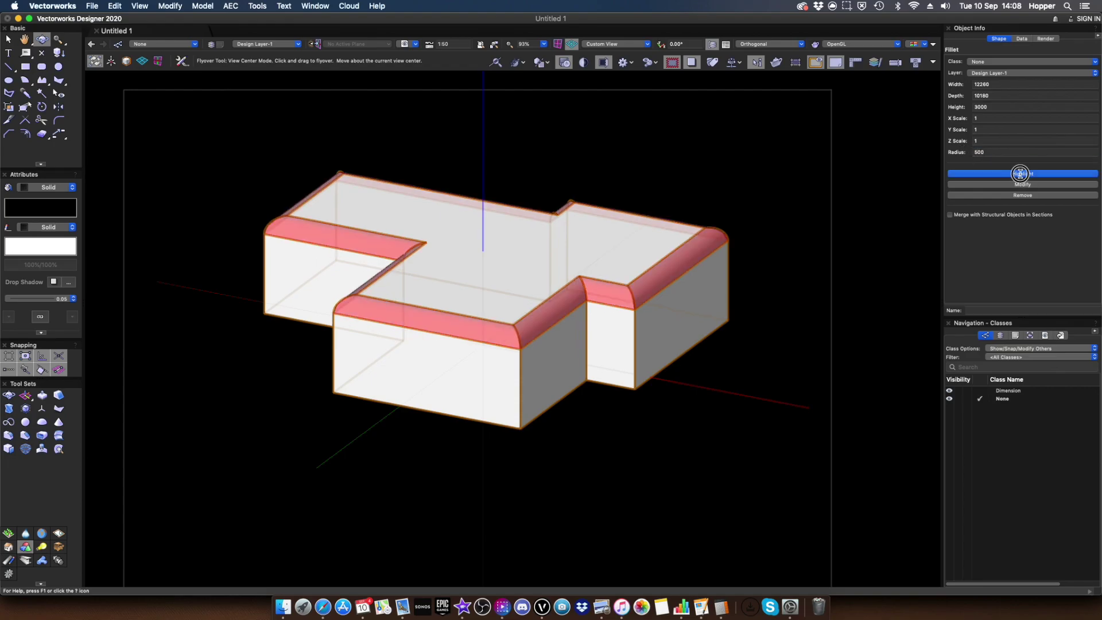
click(1025, 185)
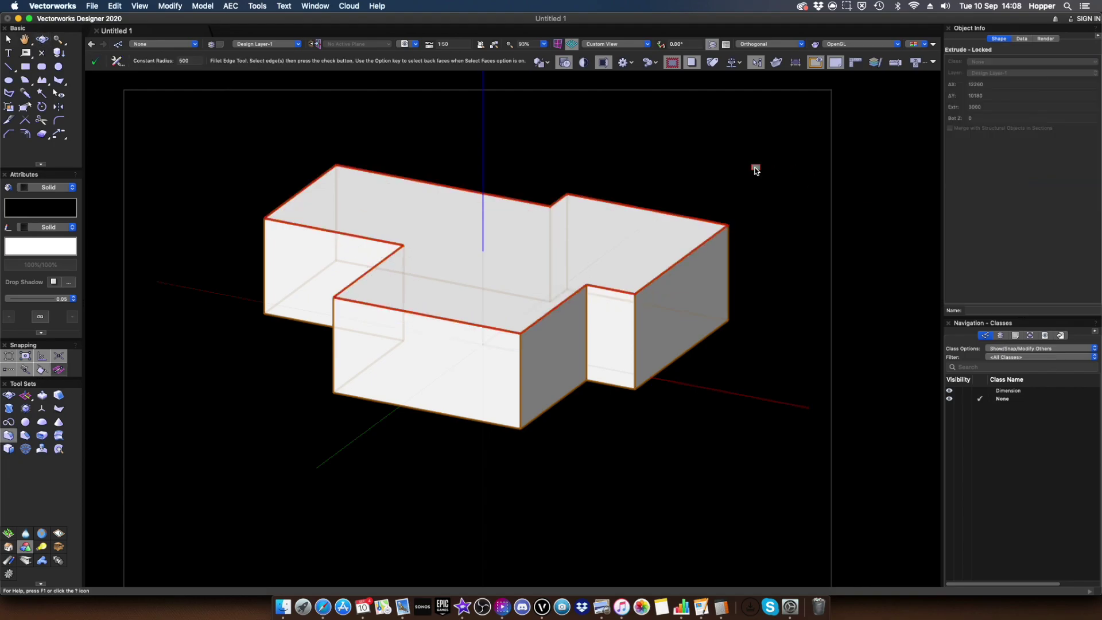
click(738, 183)
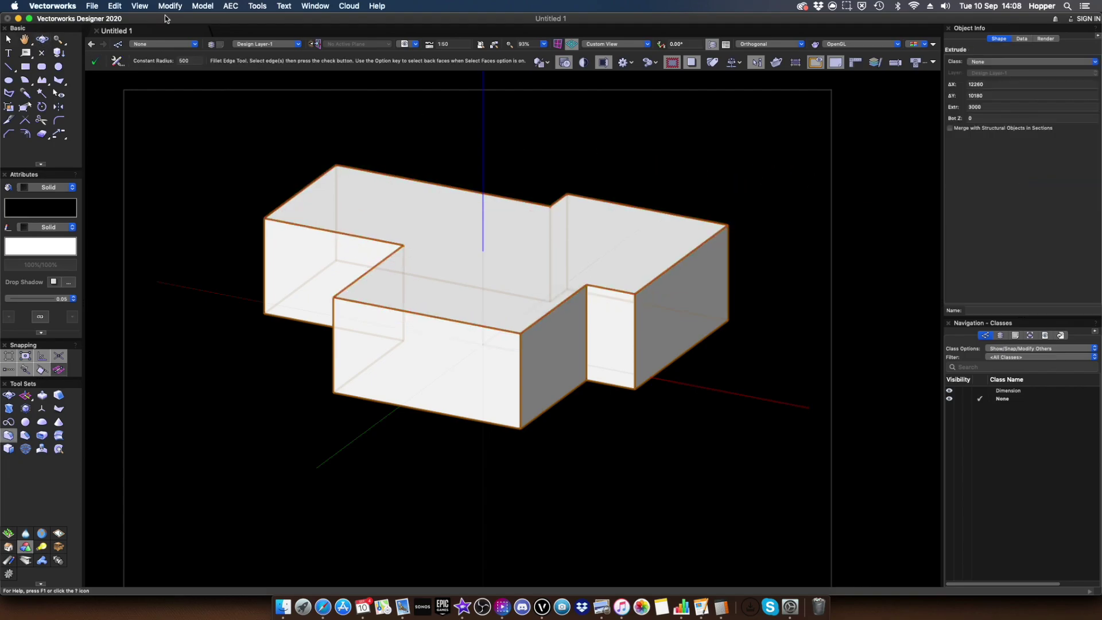
key(x)
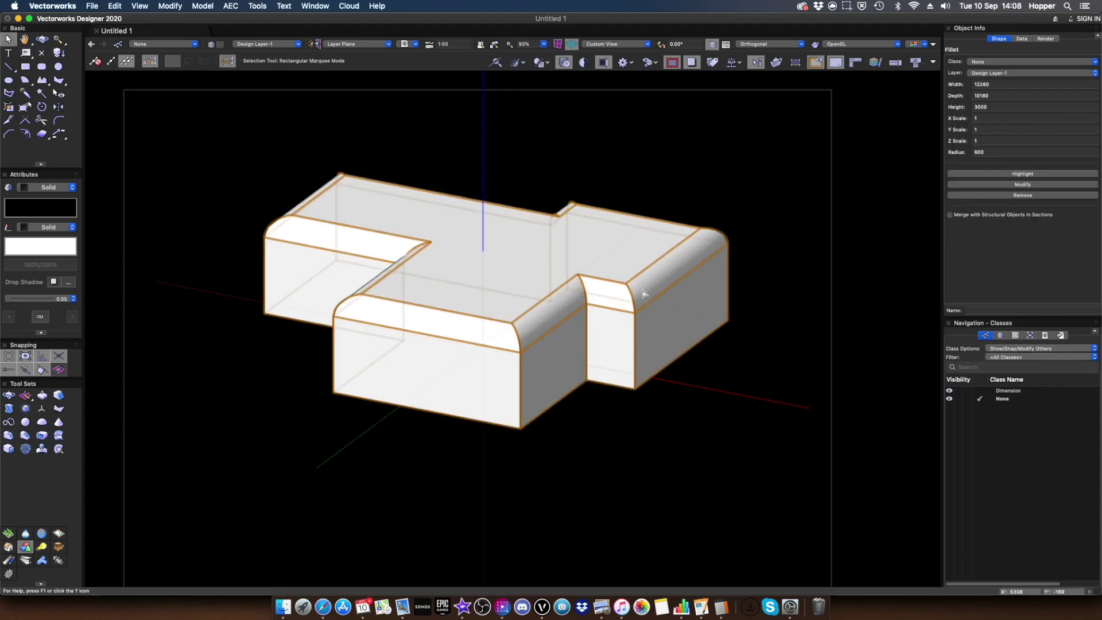
click(788, 170)
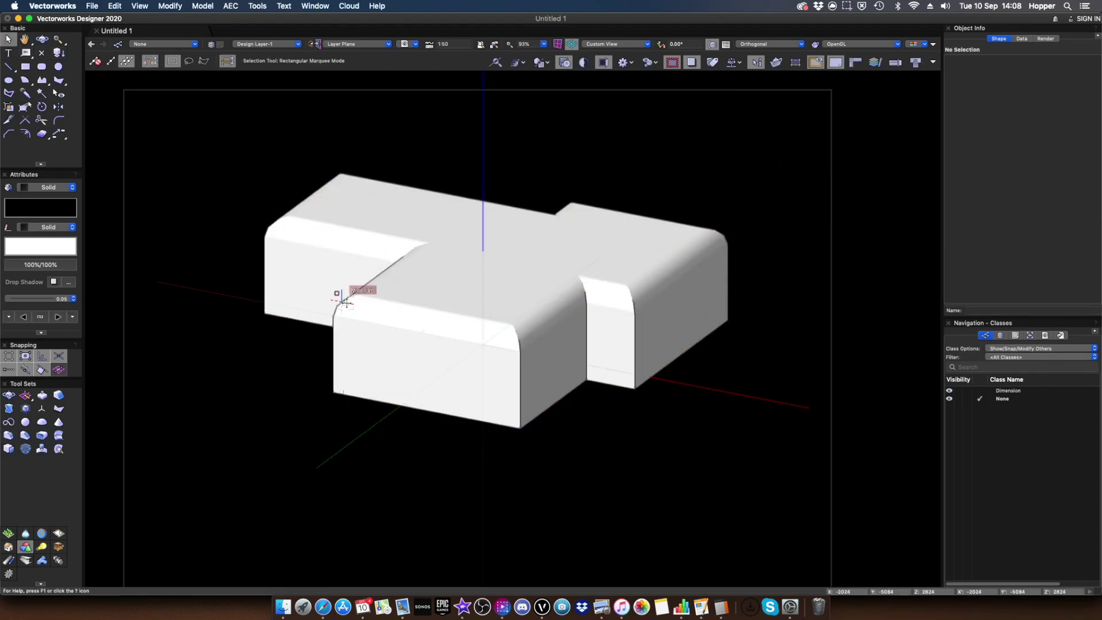
key(shift+c)
drag(500, 463, 479, 229)
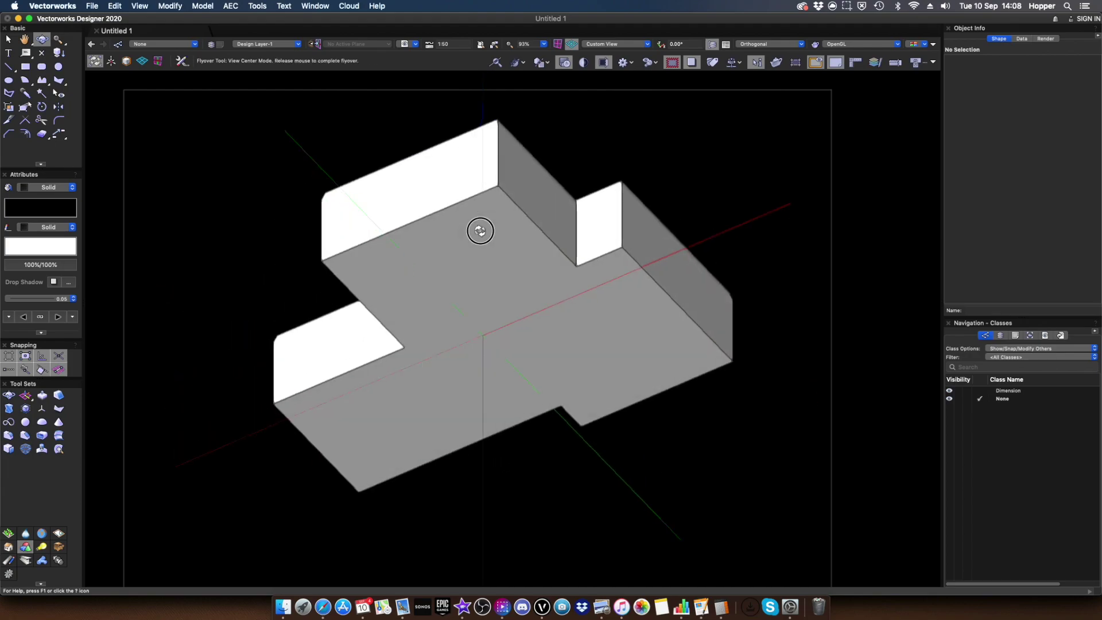
Hollow the filleted block into a 300-thick Shell, leaving the bottom face open
click(42, 436)
click(409, 385)
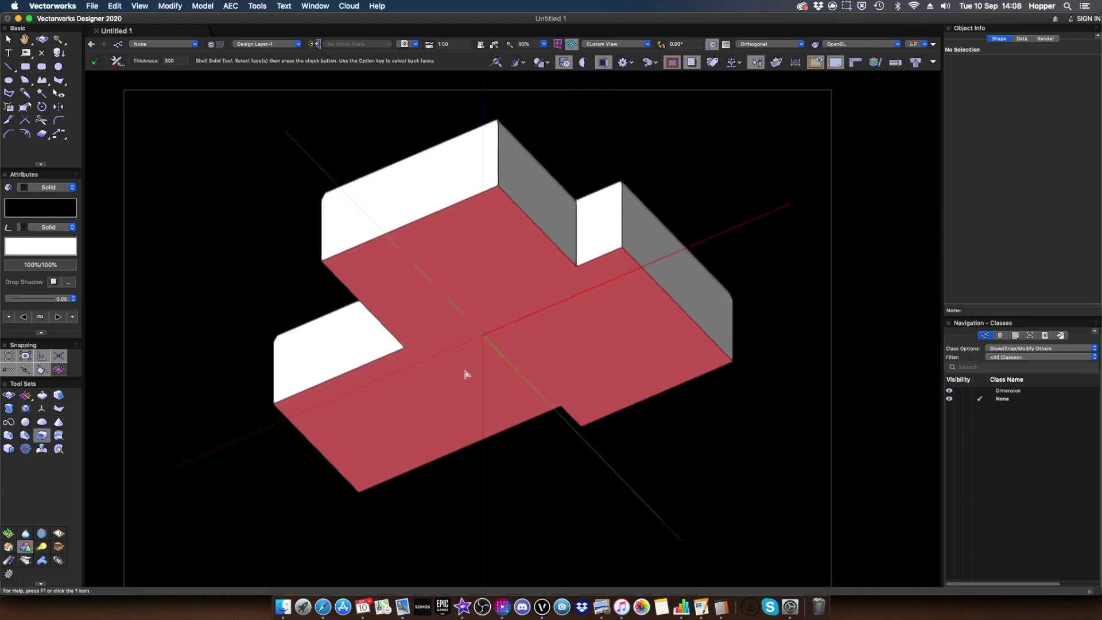
click(465, 373)
click(95, 61)
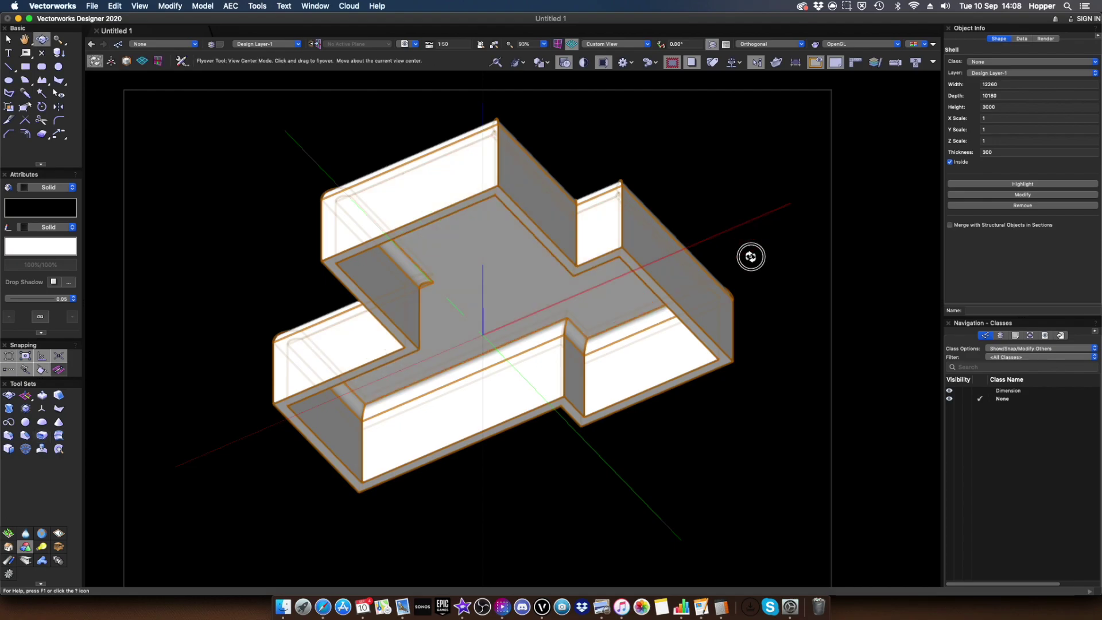
middle_drag(753, 254, 740, 459)
key(x)
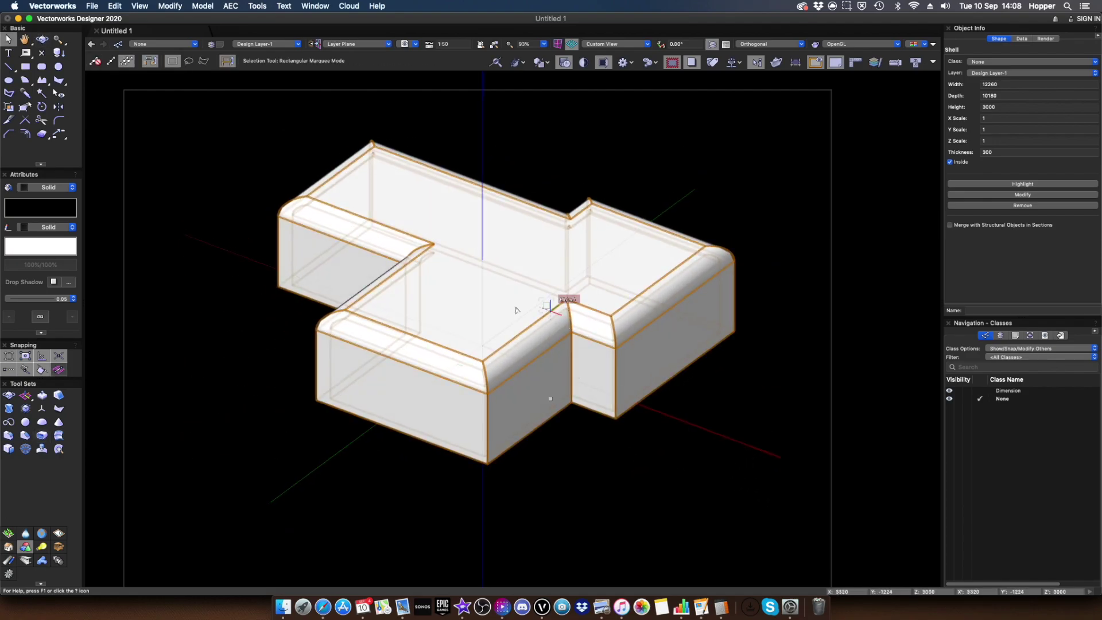
click(27, 436)
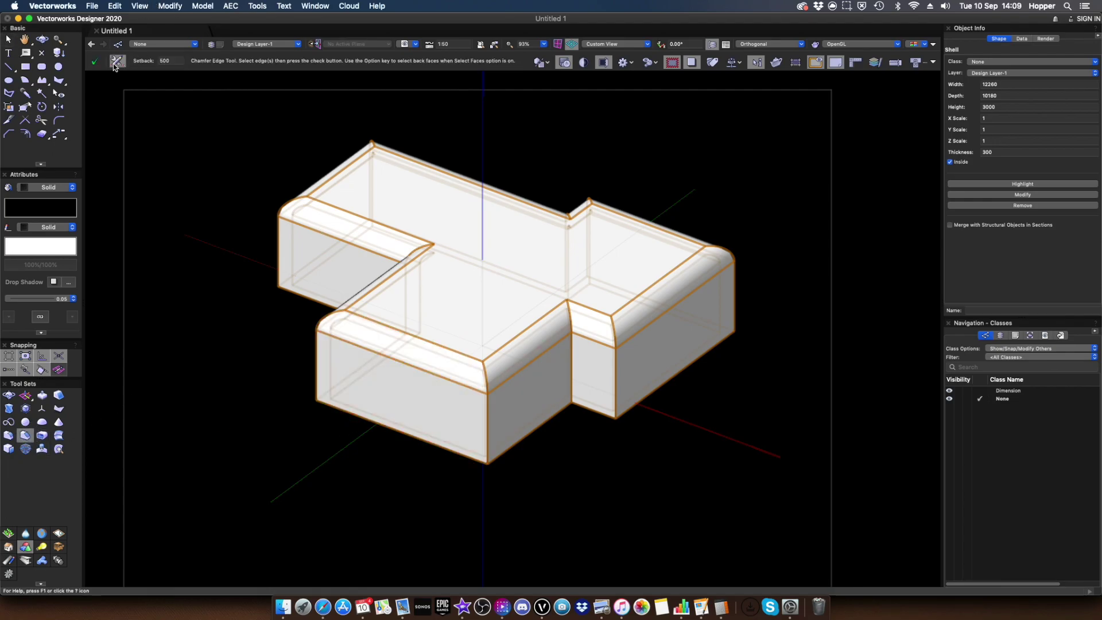
click(116, 61)
click(511, 181)
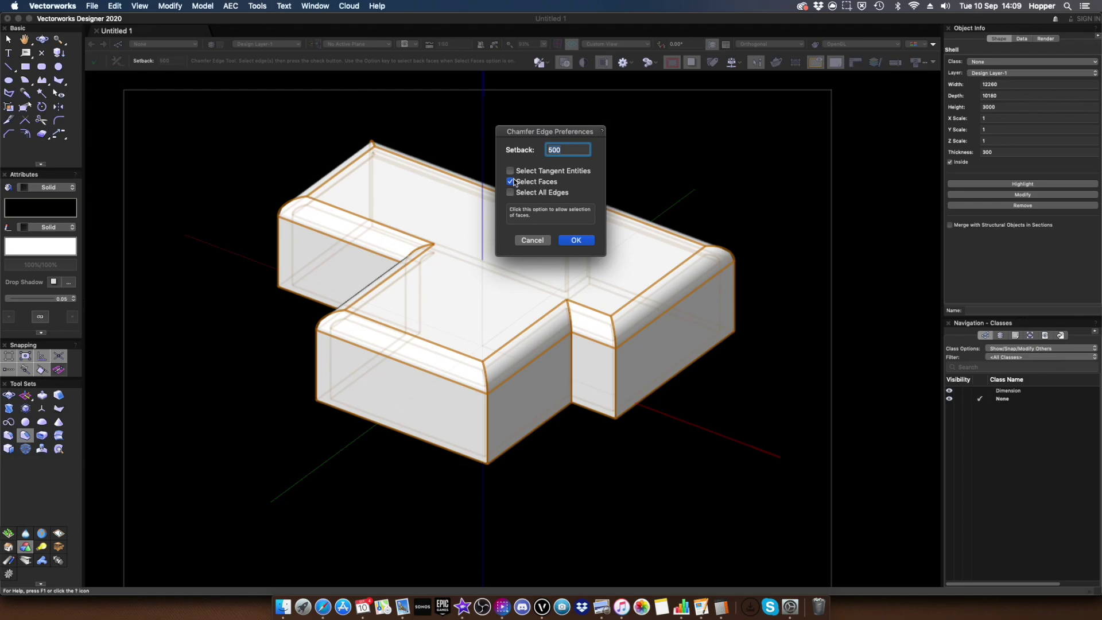
click(533, 239)
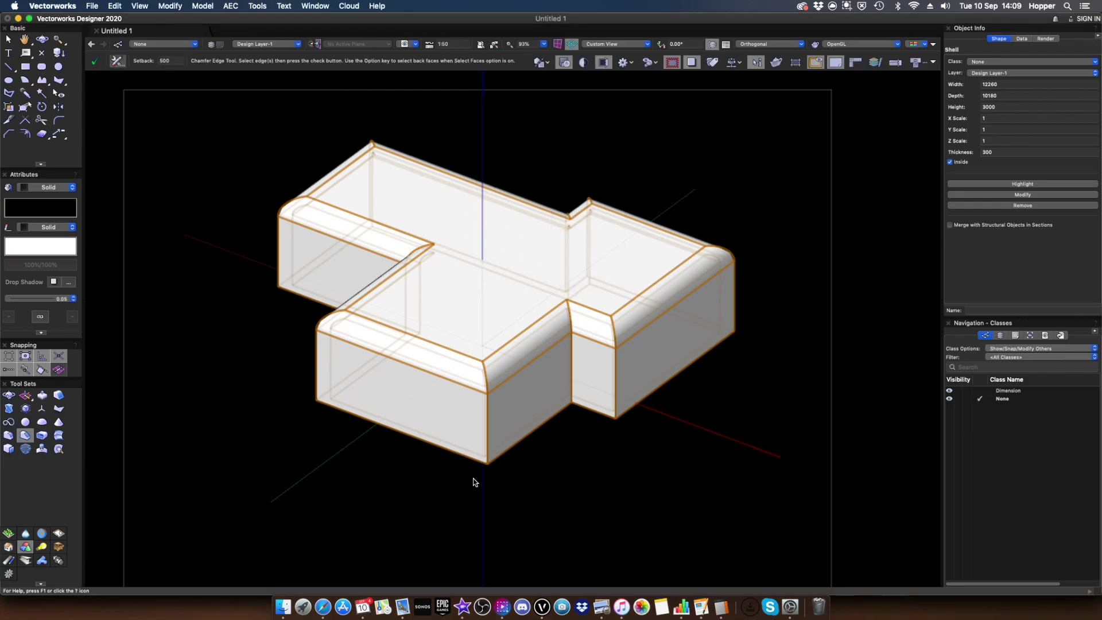
click(489, 442)
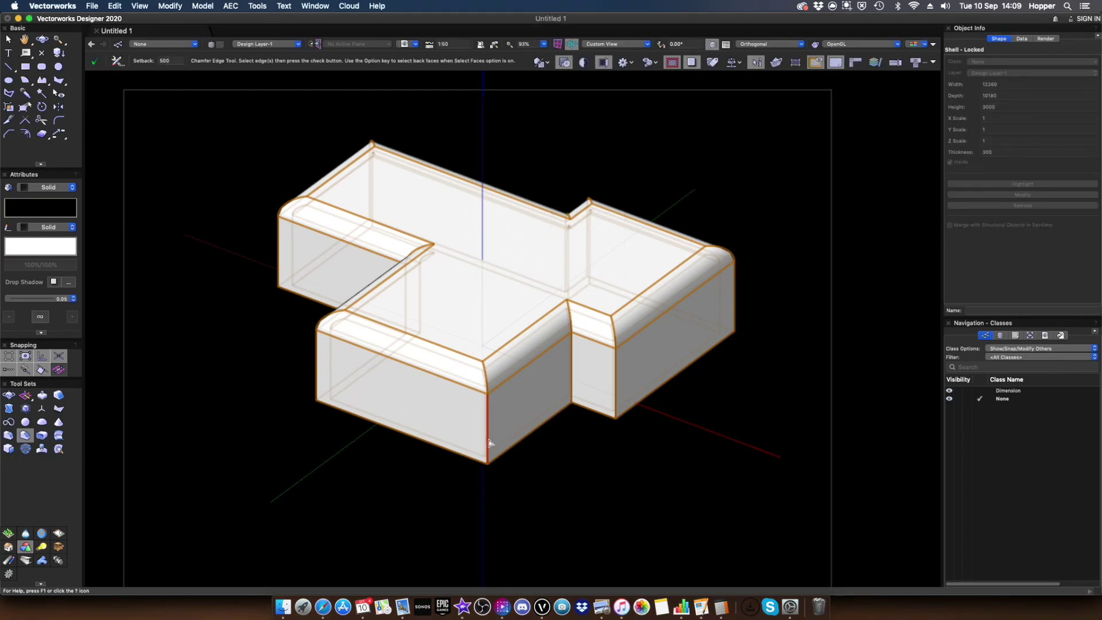
click(331, 406)
click(96, 61)
key(x)
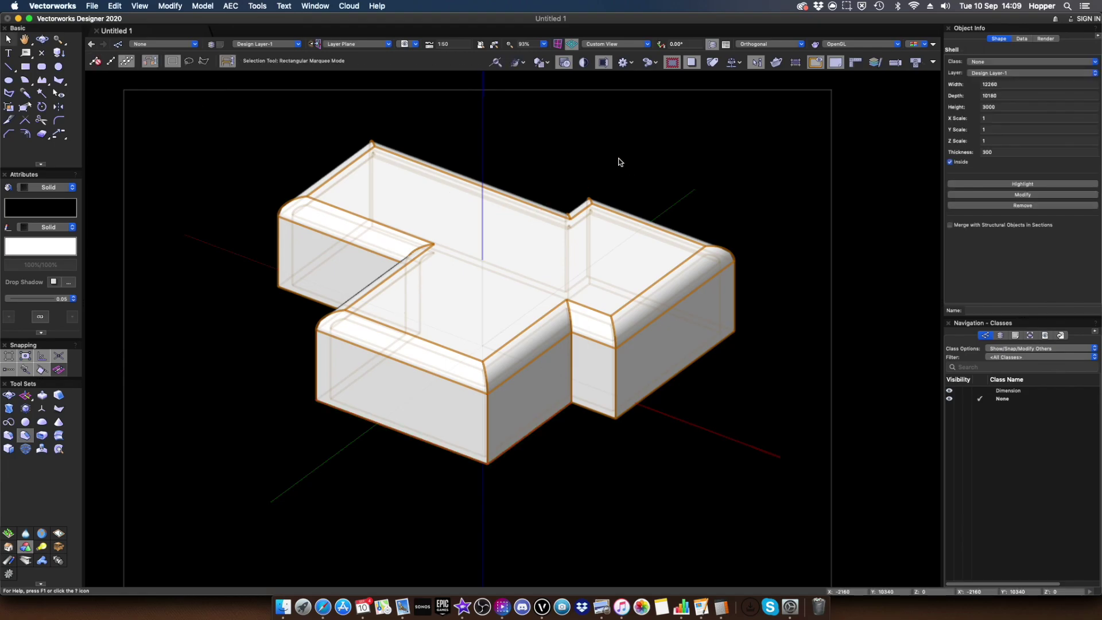
click(612, 156)
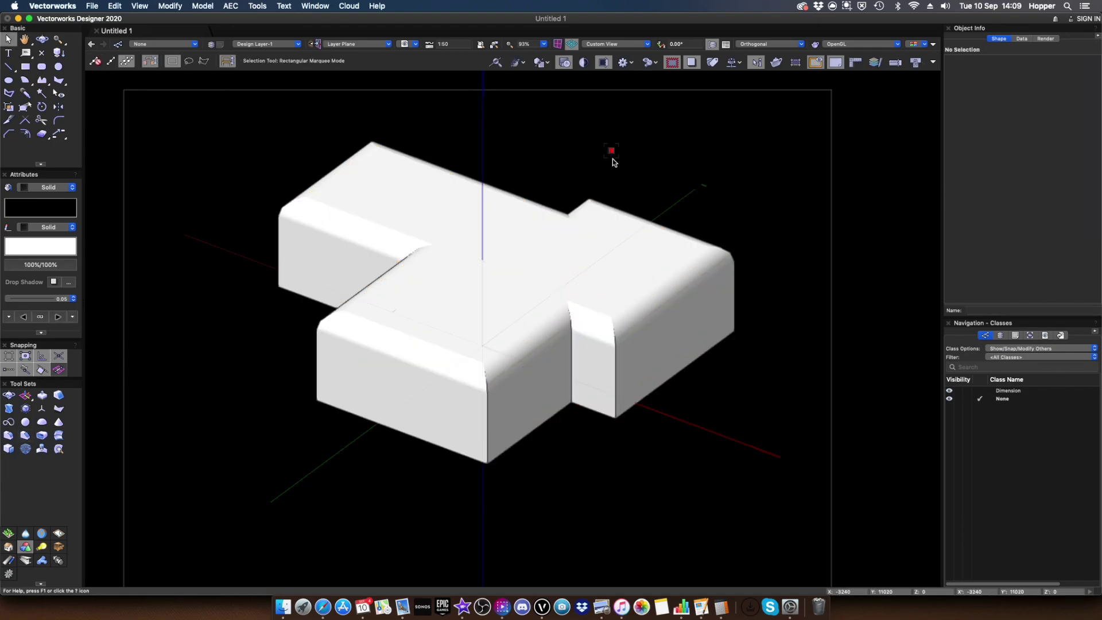
double_click(504, 382)
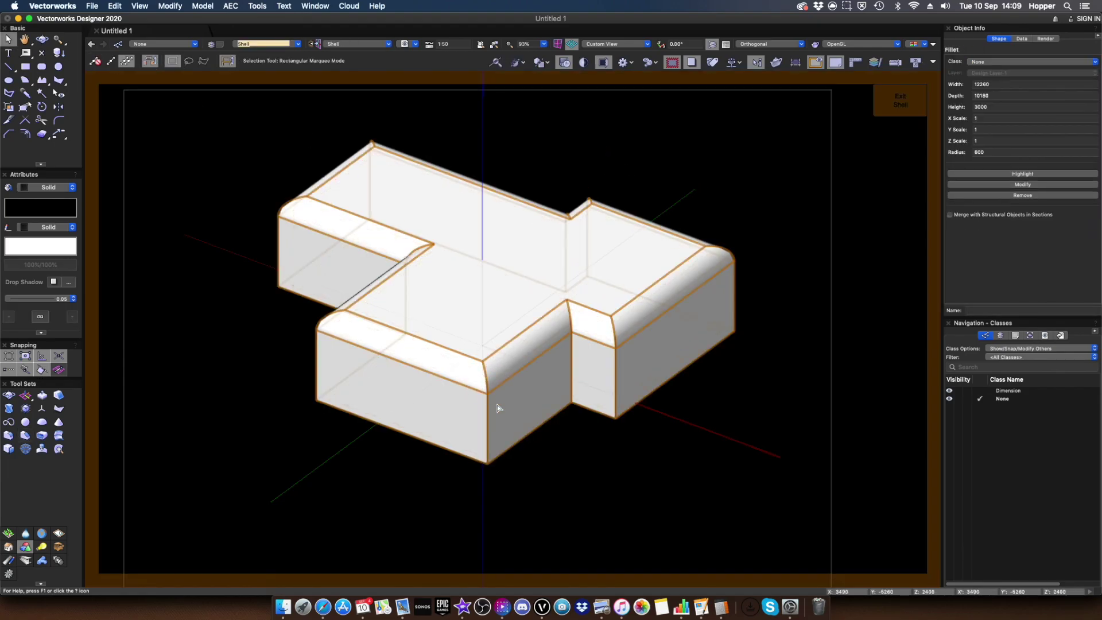
middle_drag(566, 459, 566, 308)
double_click(566, 311)
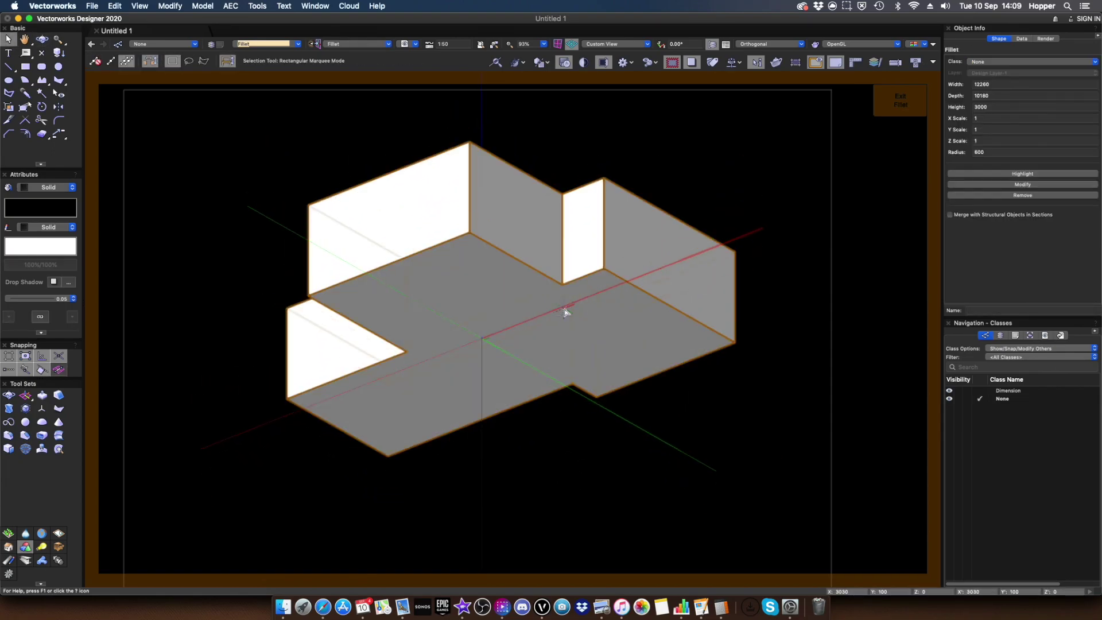
click(590, 474)
double_click(519, 289)
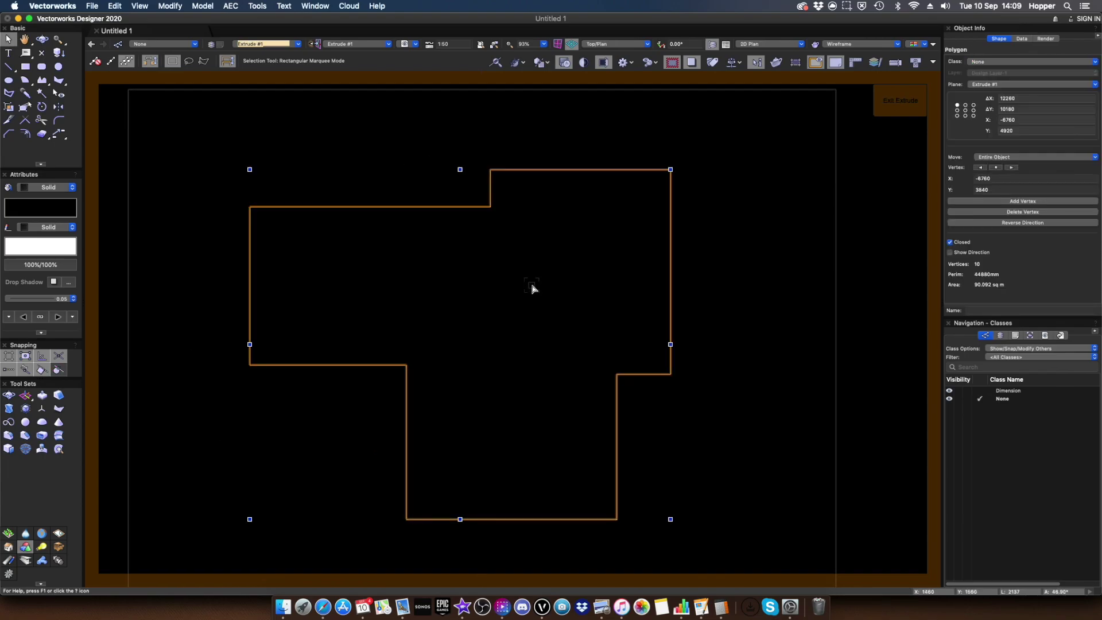
Push the profile's right edge outward with Move Edges Parallel, widening it to 15680, then exit
key(shift+r)
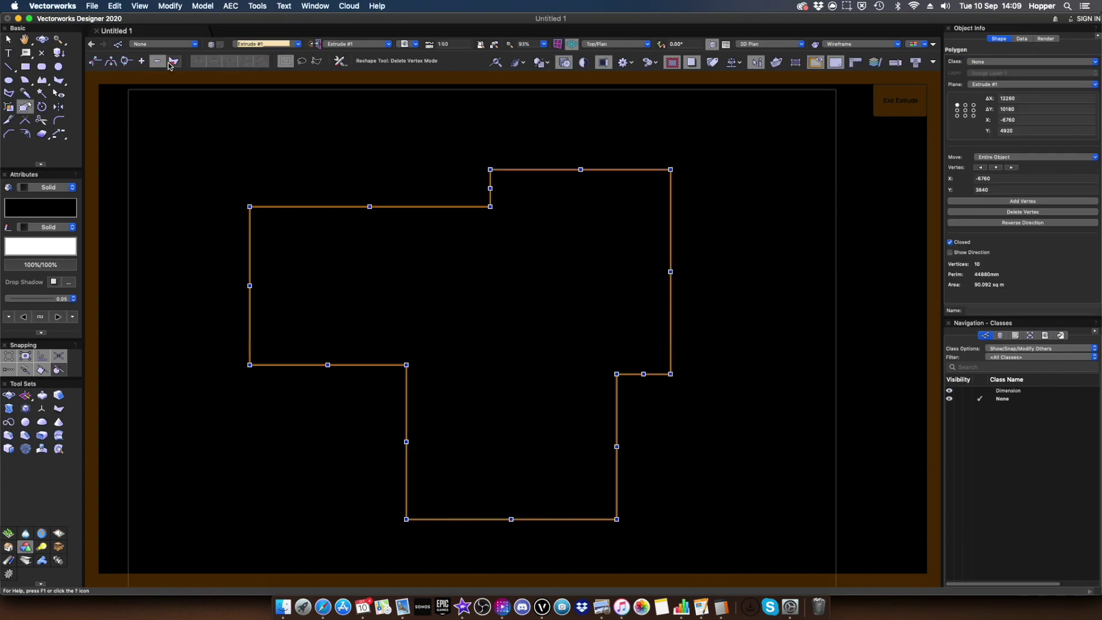
click(110, 61)
drag(670, 271, 794, 272)
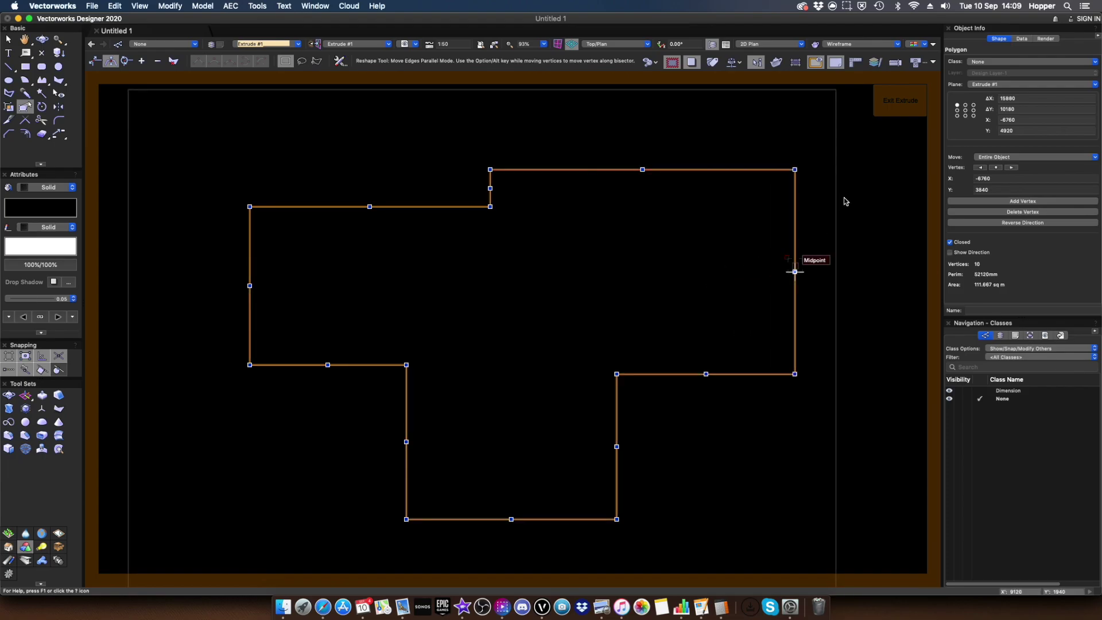
click(905, 102)
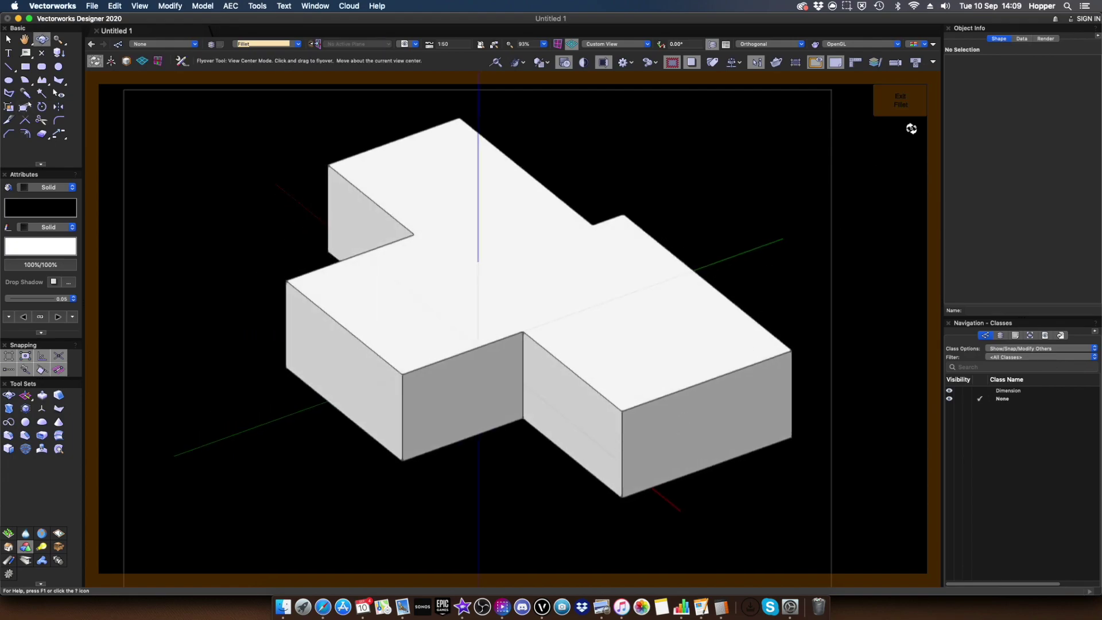
click(906, 103)
drag(632, 283, 568, 390)
click(900, 104)
Cut a small square opening through the left front wall with the planar Rectangle tool
key(4)
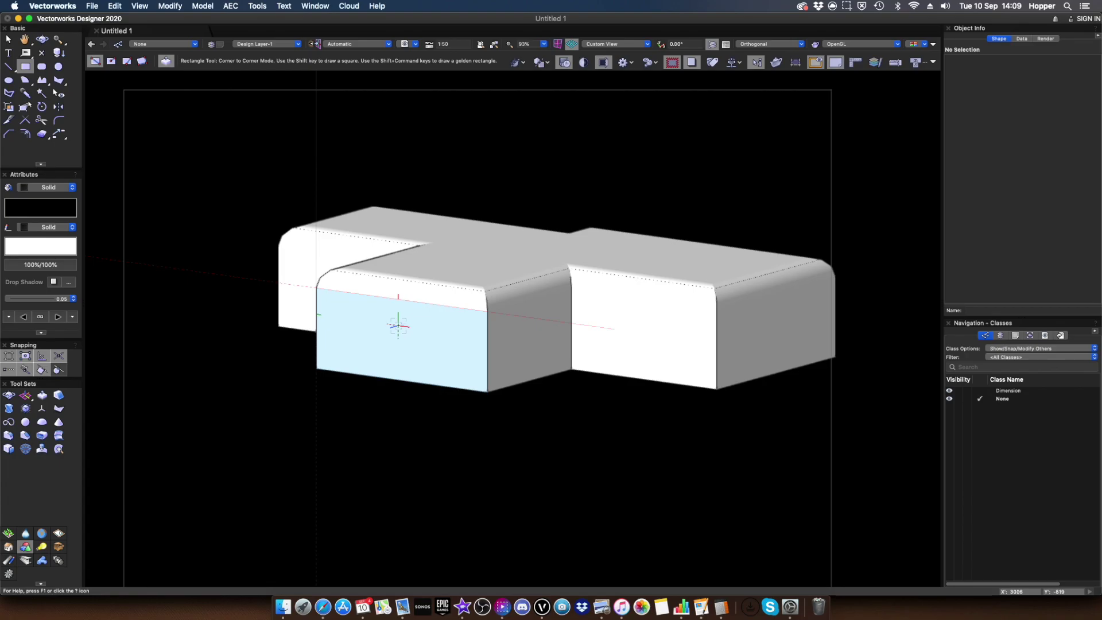
click(398, 326)
click(424, 358)
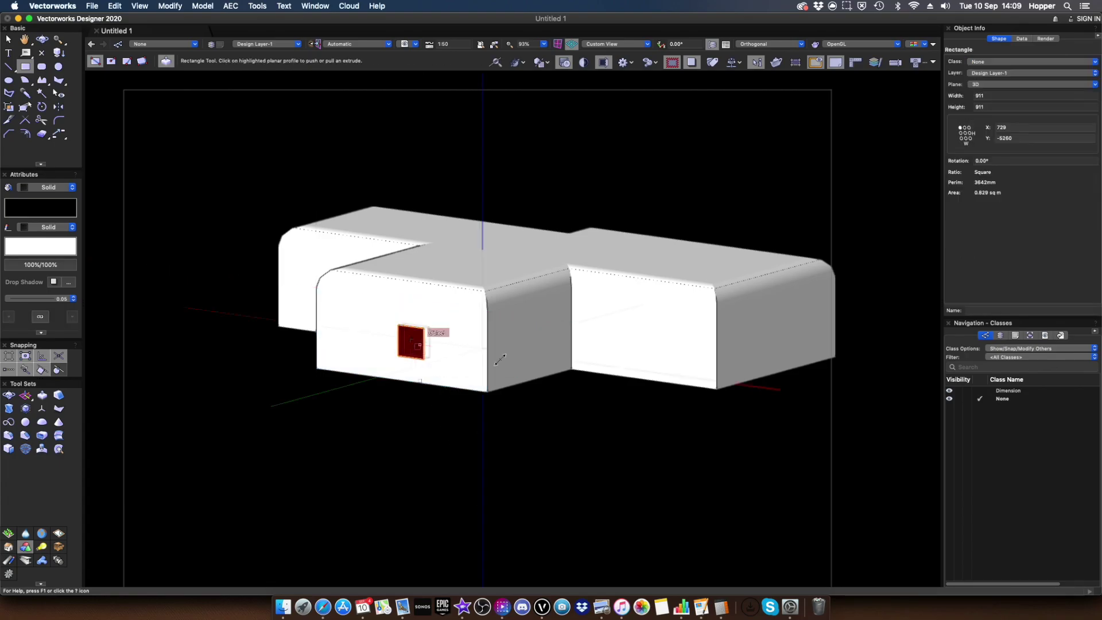
click(553, 401)
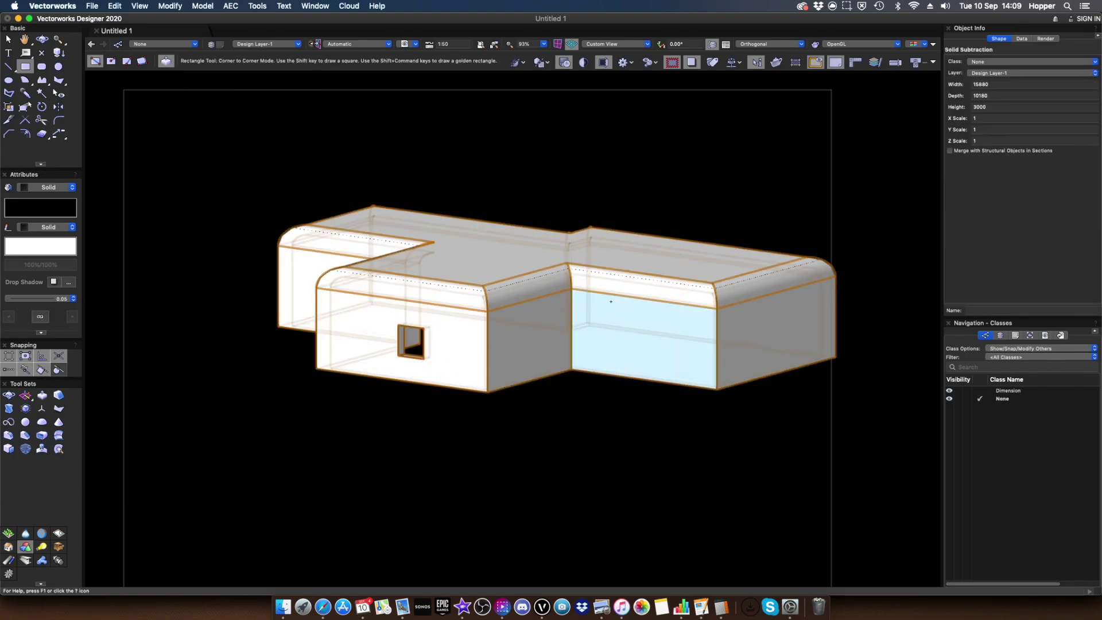
Cut a larger square opening through the right front wall
click(592, 307)
click(631, 359)
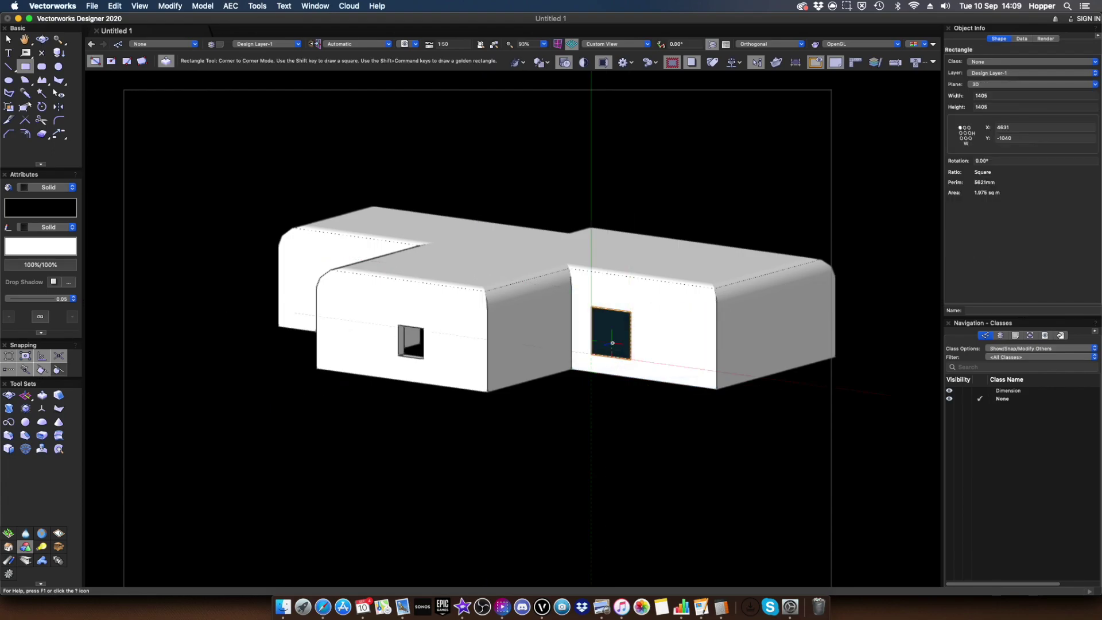
click(612, 342)
key(x)
key(x)
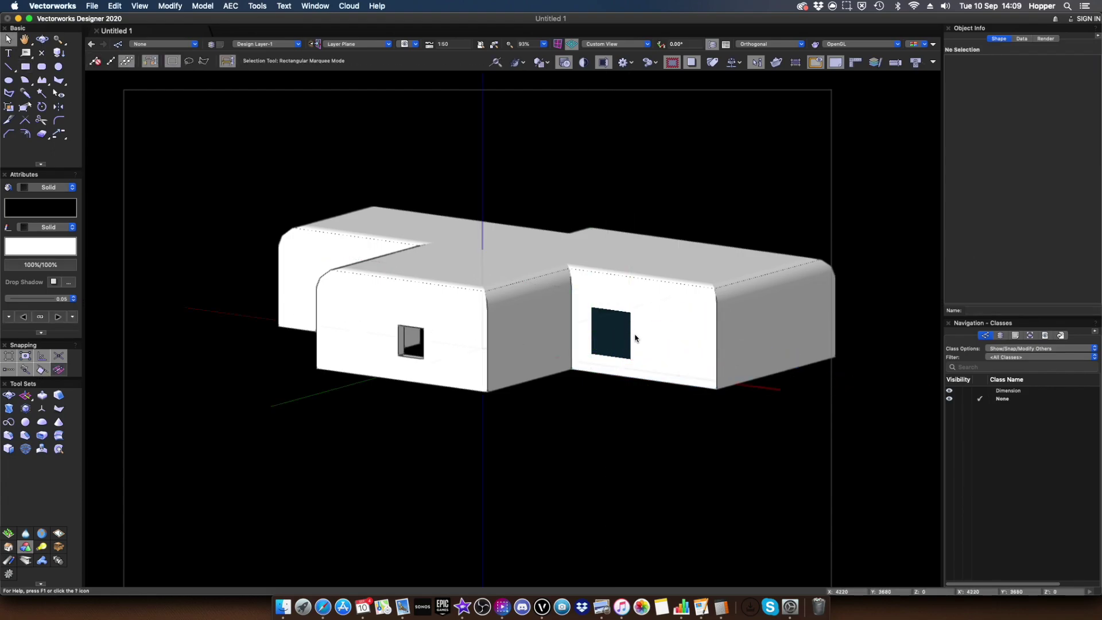
key(super+z)
key(4)
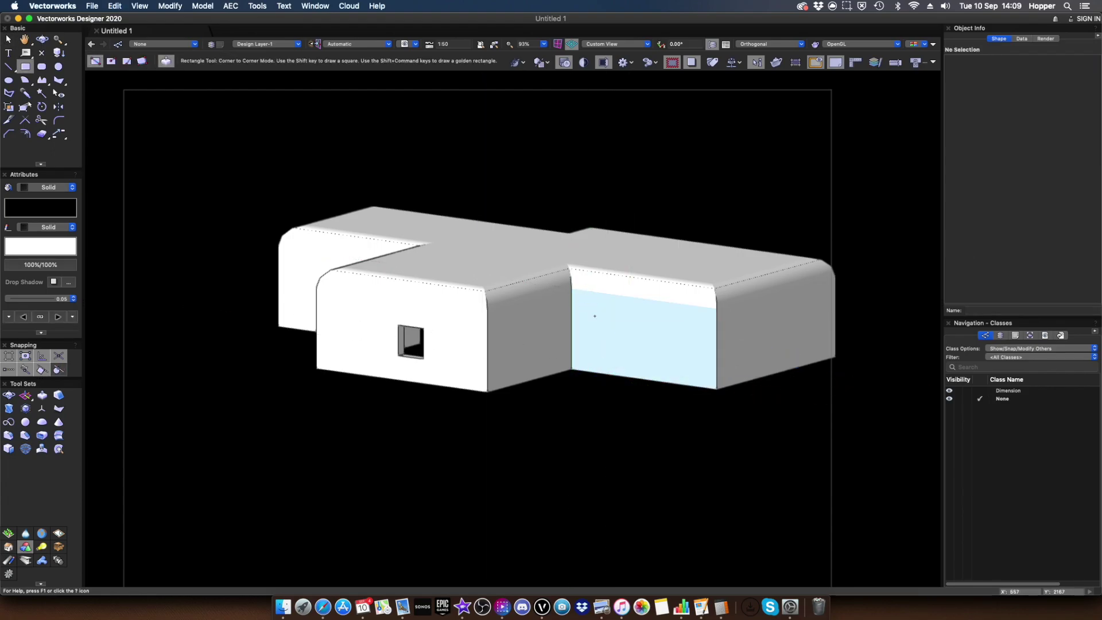
click(587, 298)
click(640, 370)
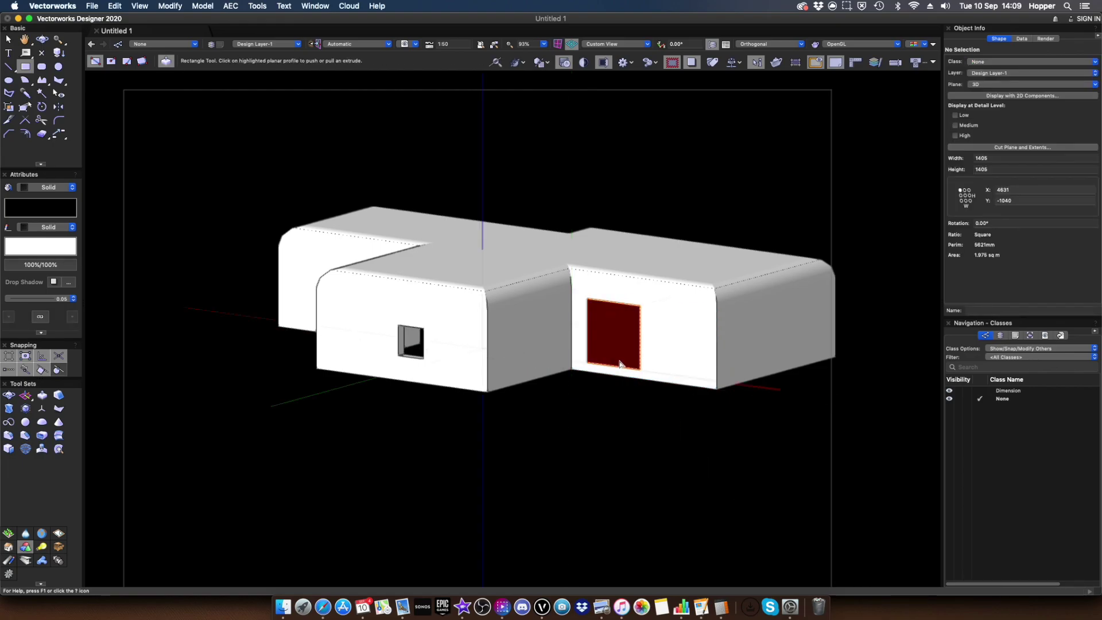
click(737, 379)
key(x)
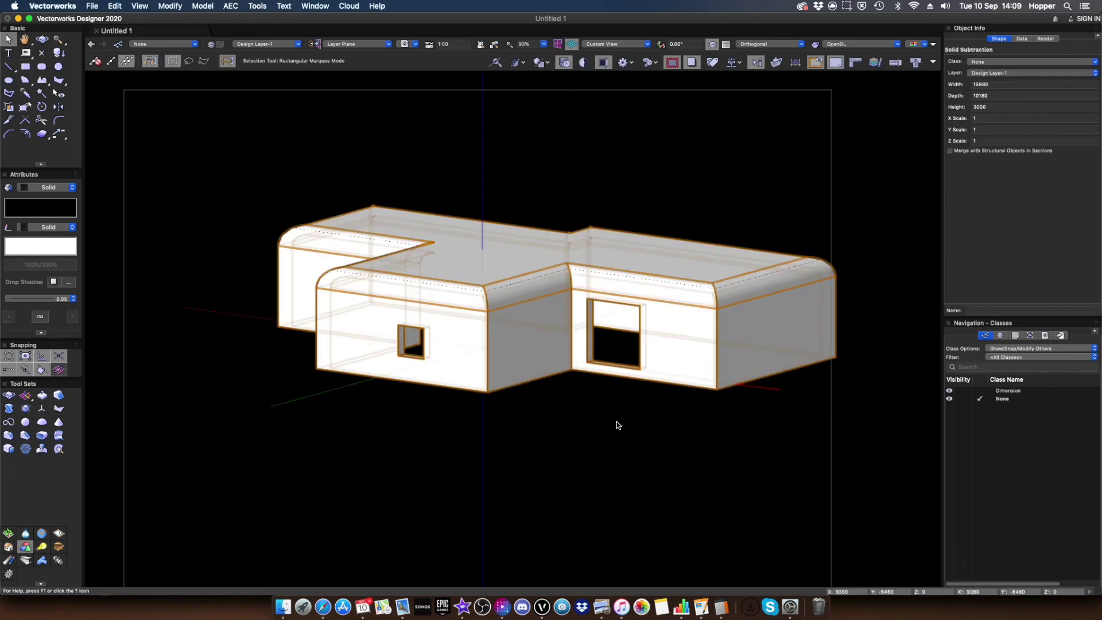
shift+middle_drag(616, 422, 603, 448)
Halve the right-wall opening block into two narrow openings and copy the pair to the back wall
click(583, 447)
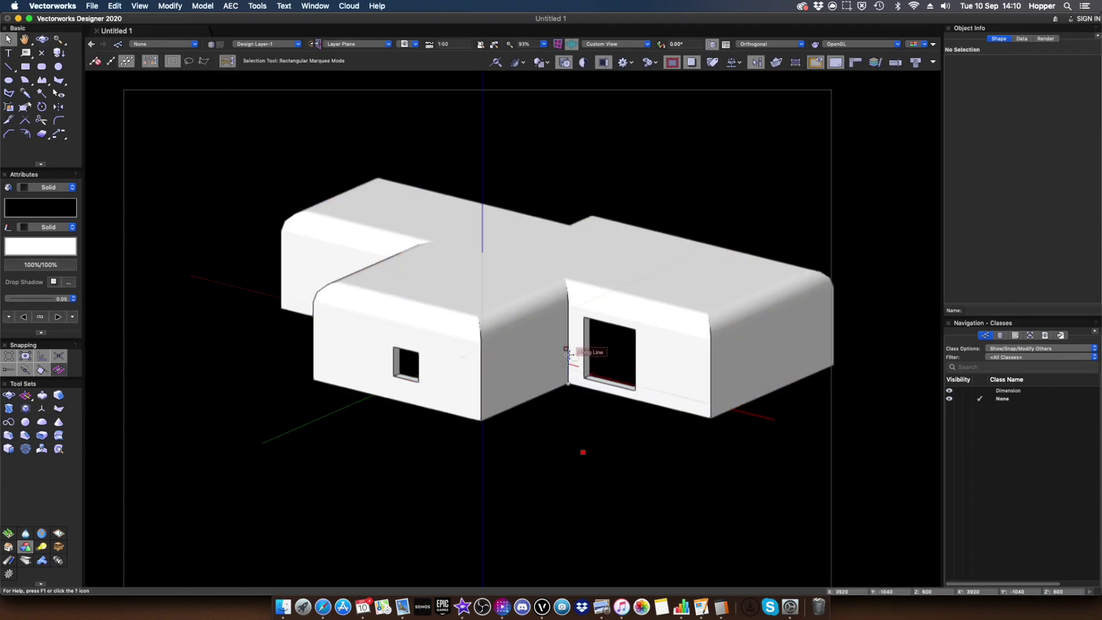
double_click(567, 351)
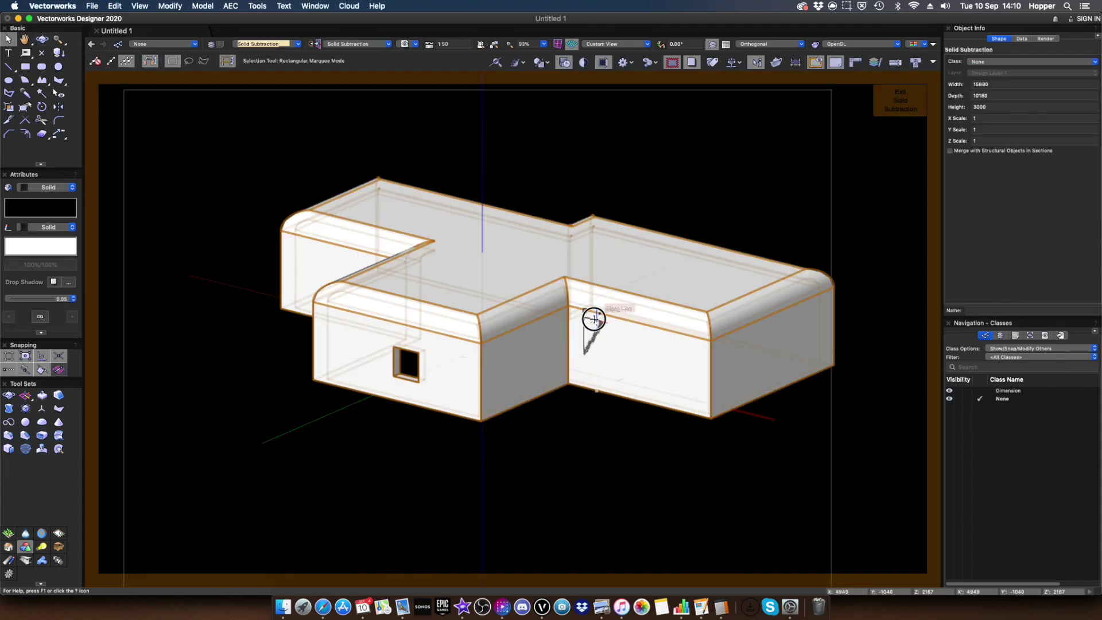
click(593, 320)
key(F5)
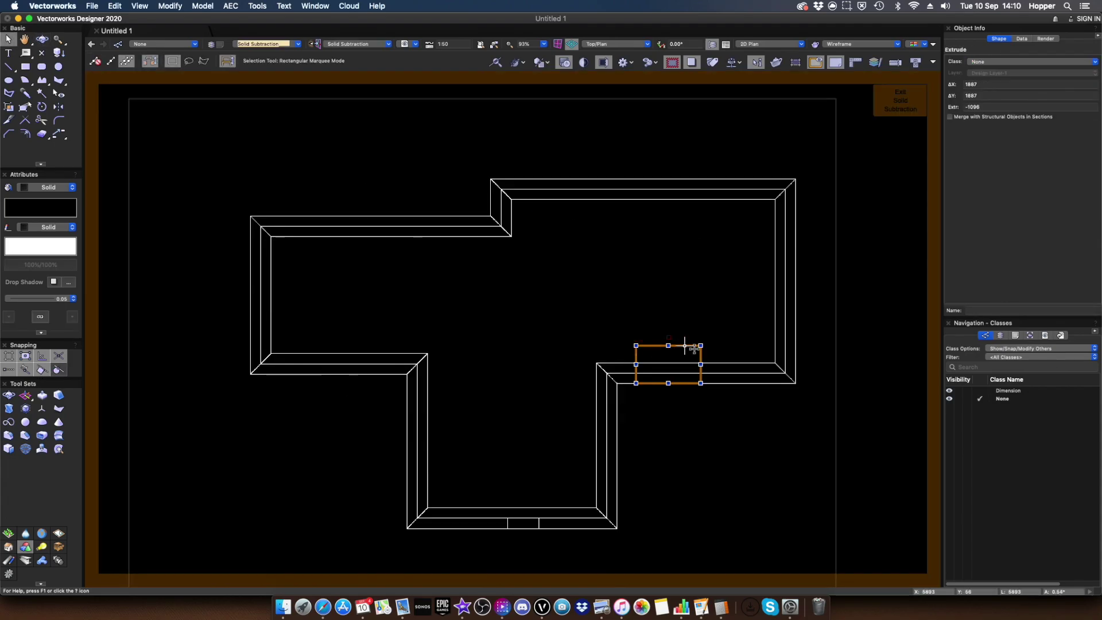
drag(699, 364, 726, 346)
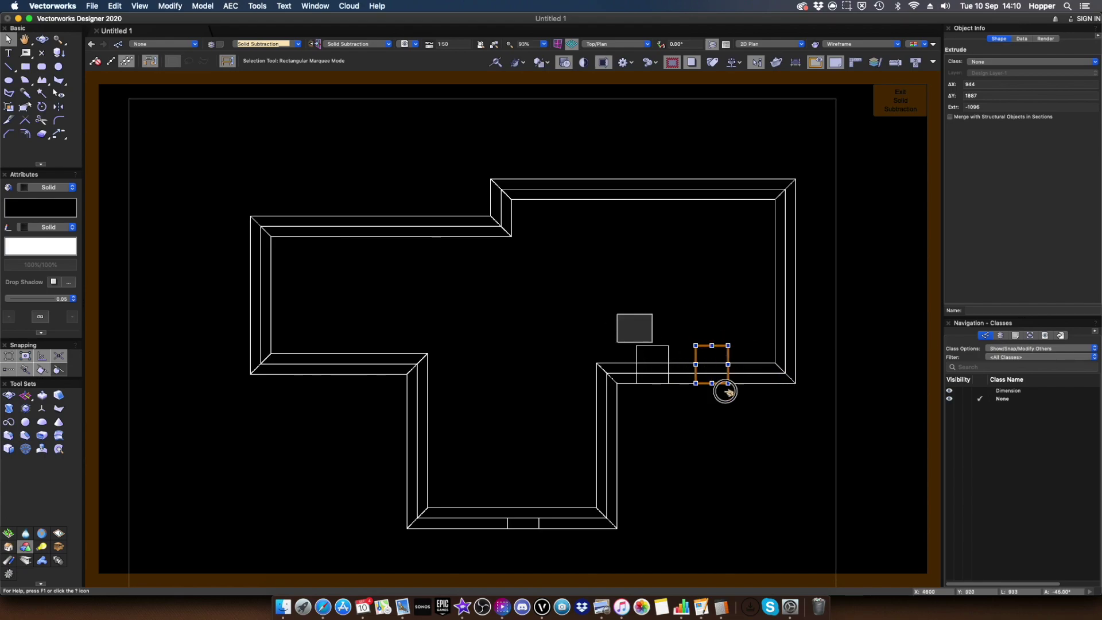
drag(617, 314, 770, 430)
alt+drag(712, 343, 710, 165)
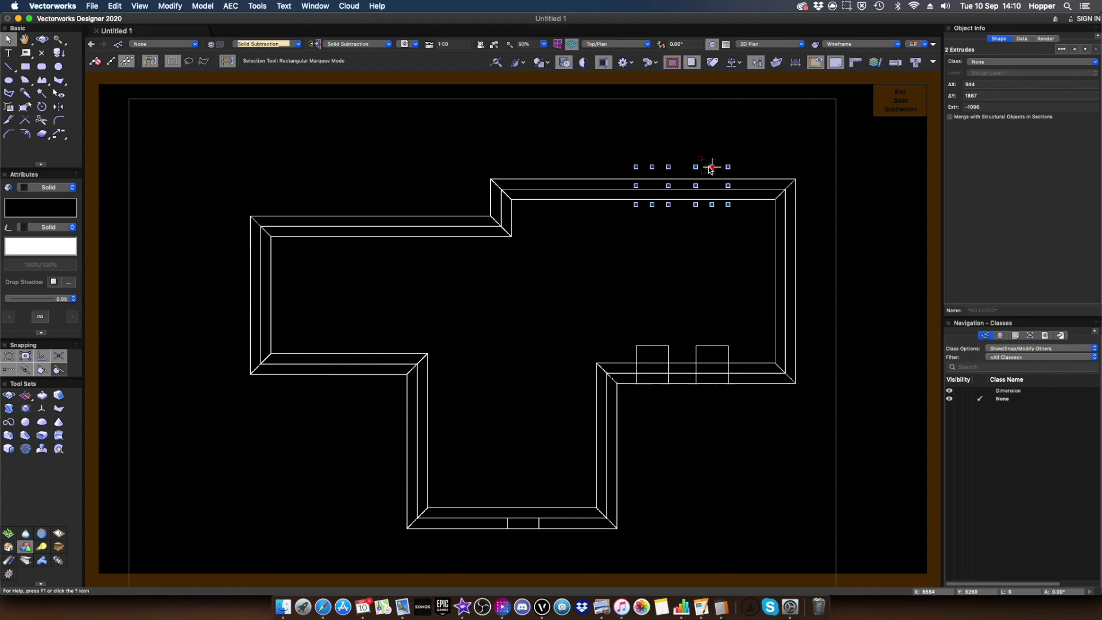
key(KP_3)
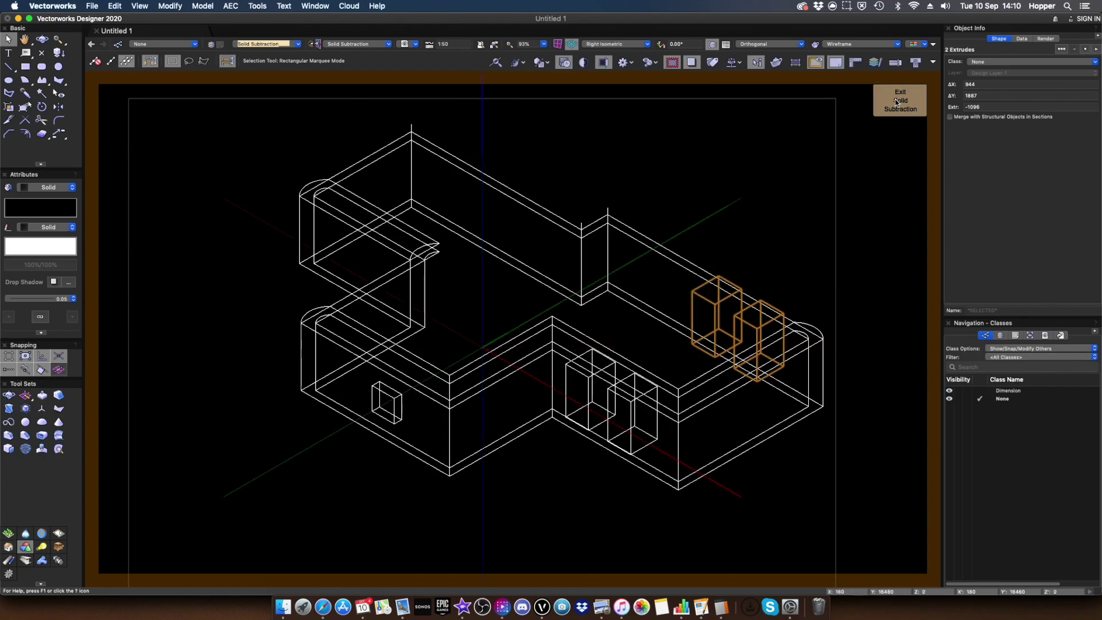
click(897, 101)
Open the Solid Subtraction, Shell and Fillet down to Extrude #1's footprint profile
click(685, 283)
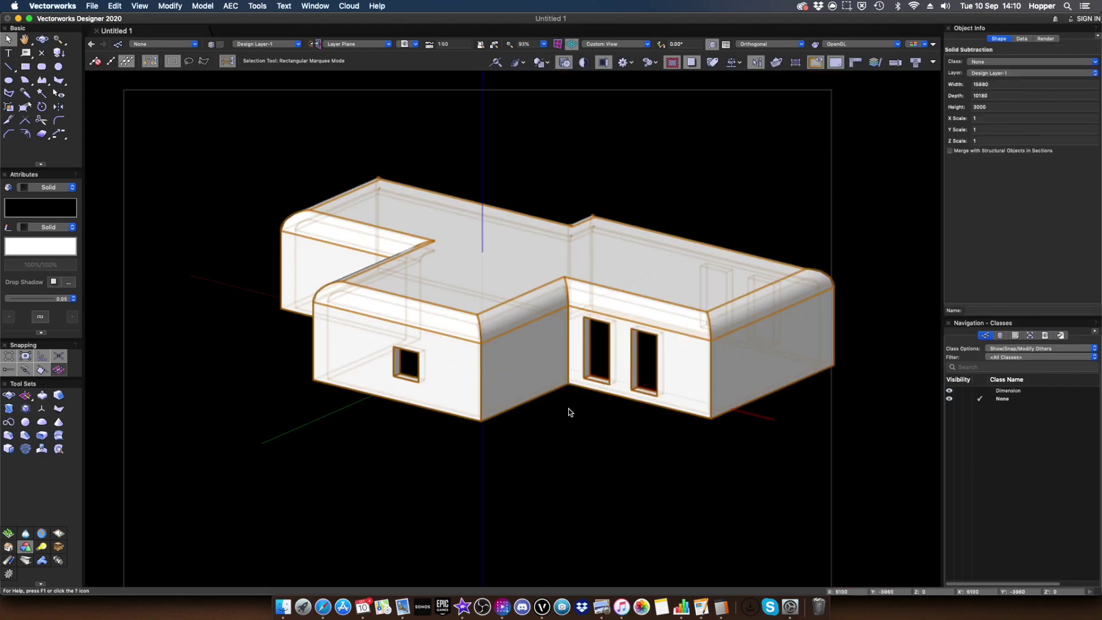
double_click(562, 344)
click(511, 347)
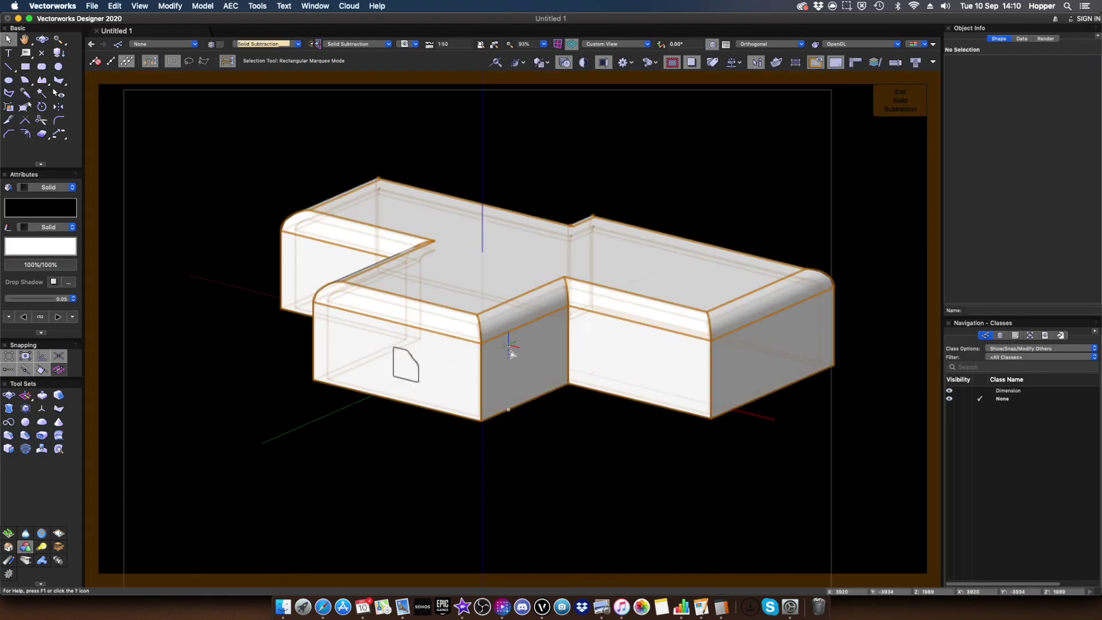
double_click(517, 370)
click(519, 347)
double_click(513, 345)
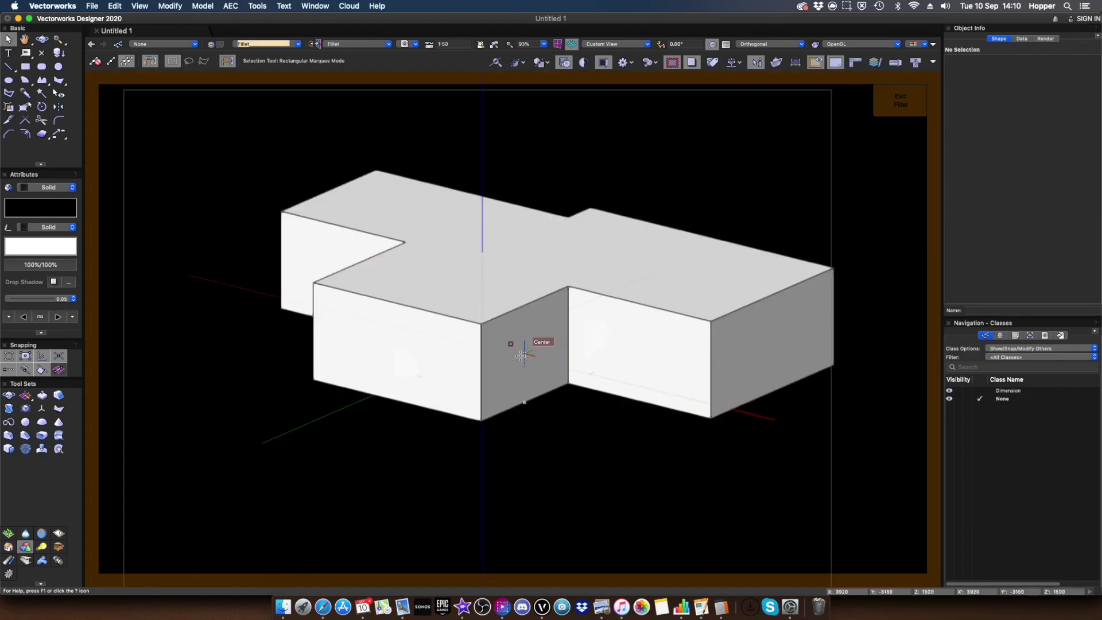
click(522, 369)
double_click(523, 371)
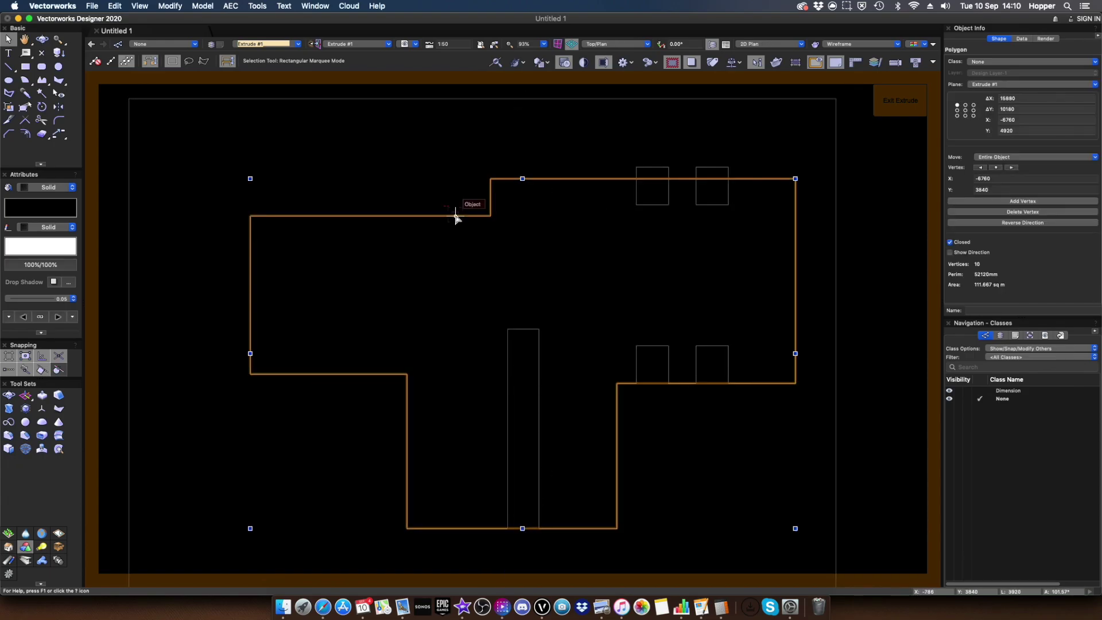
Round the footprint's top-left and bottom-left corners with 1m fillets, then return to Design Layer-1
key(alt+f)
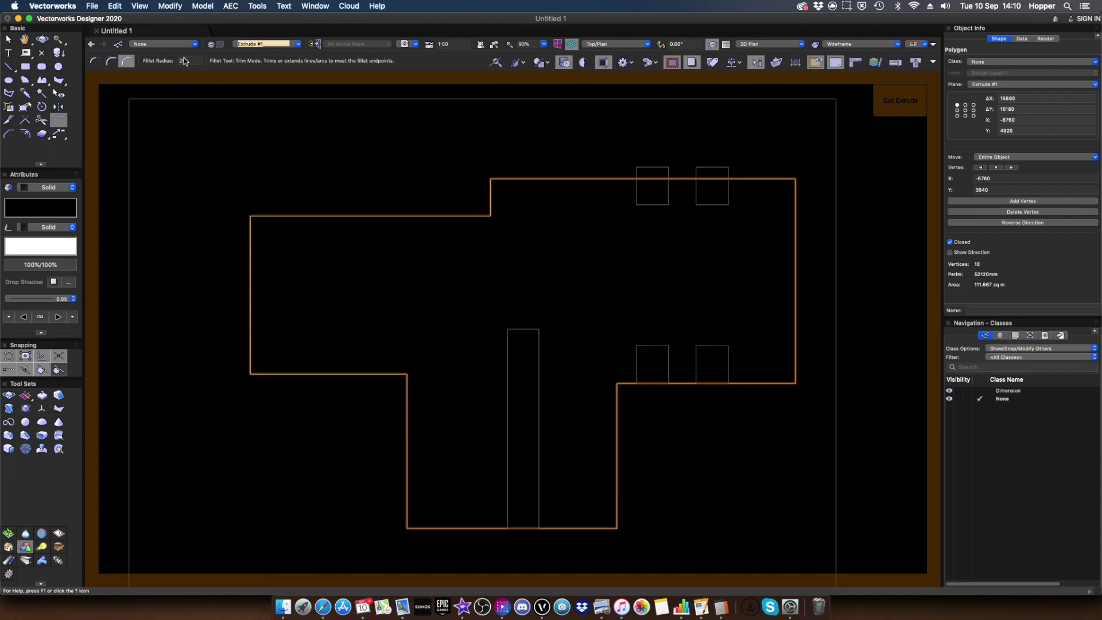
double_click(184, 59)
click(250, 250)
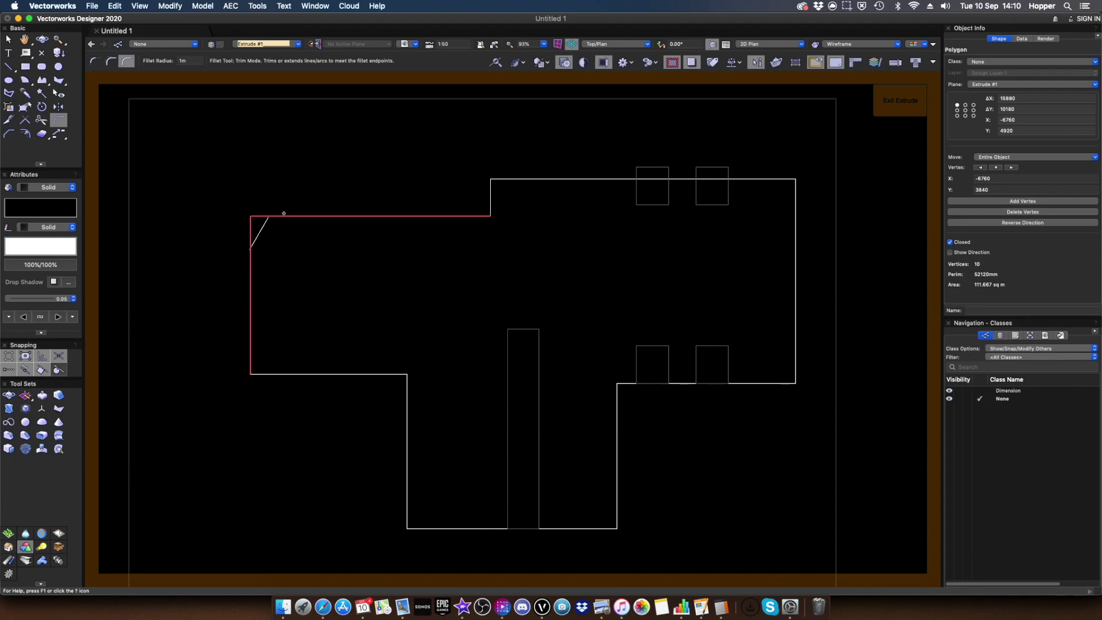
click(285, 211)
click(251, 362)
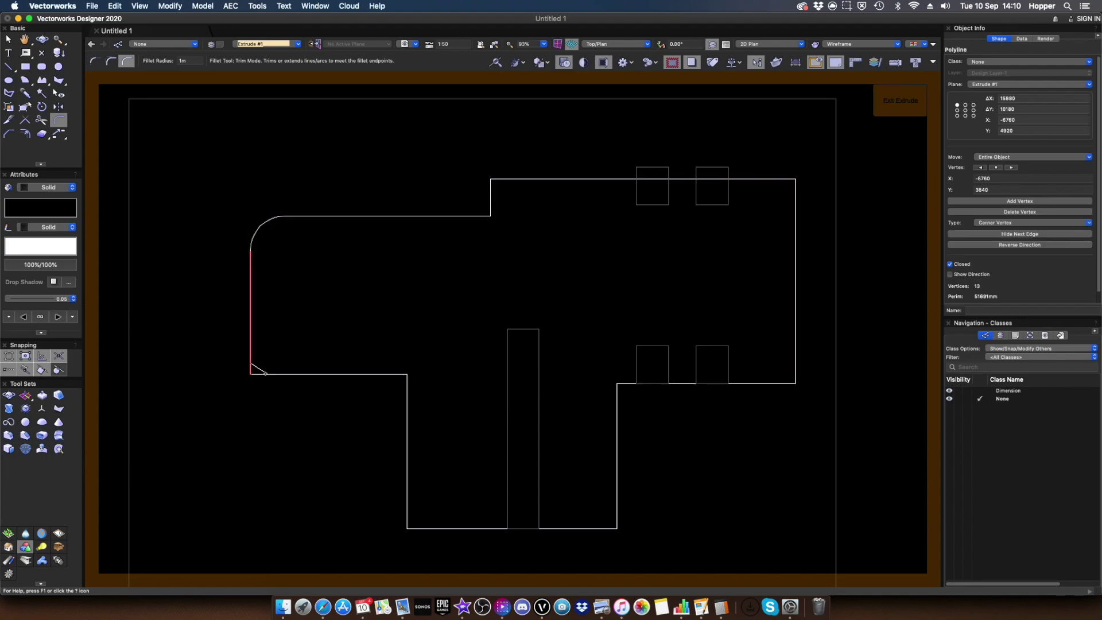
click(269, 374)
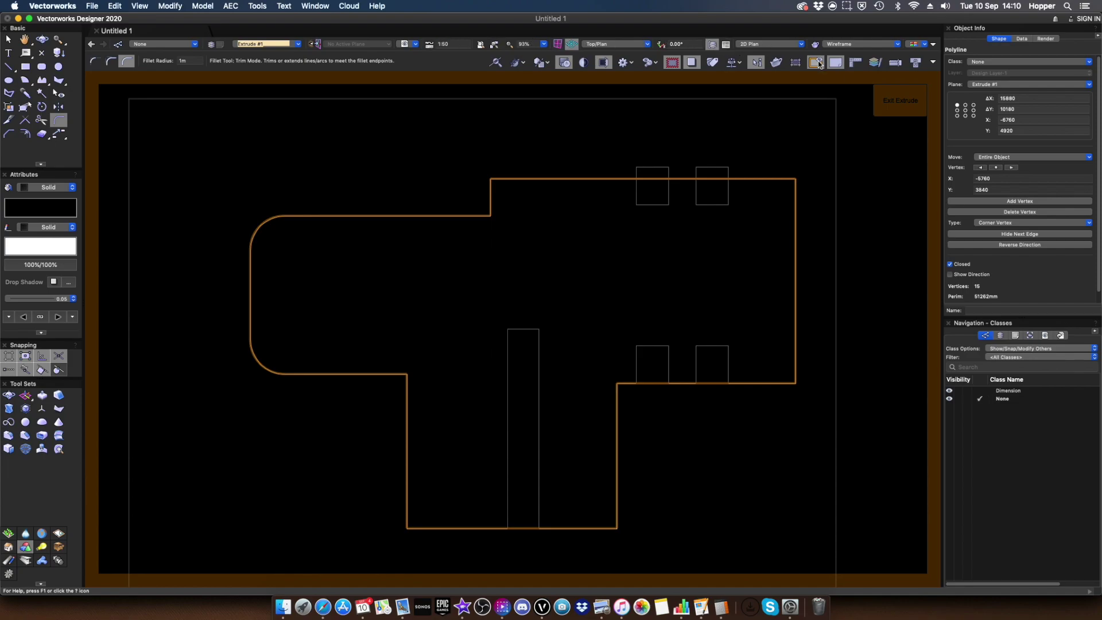
click(299, 44)
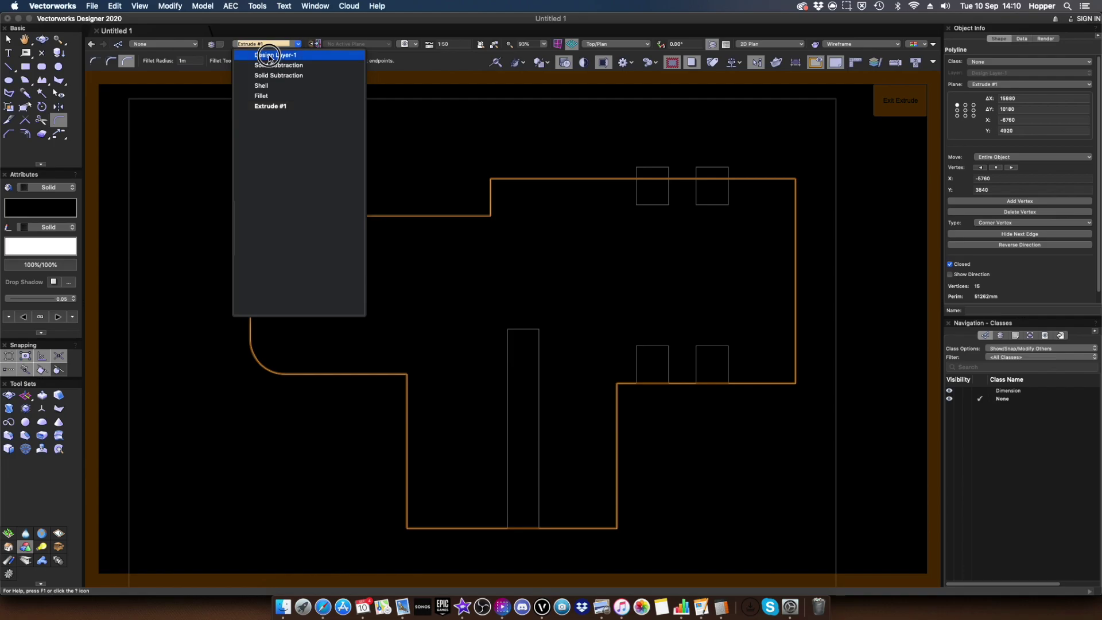
click(272, 55)
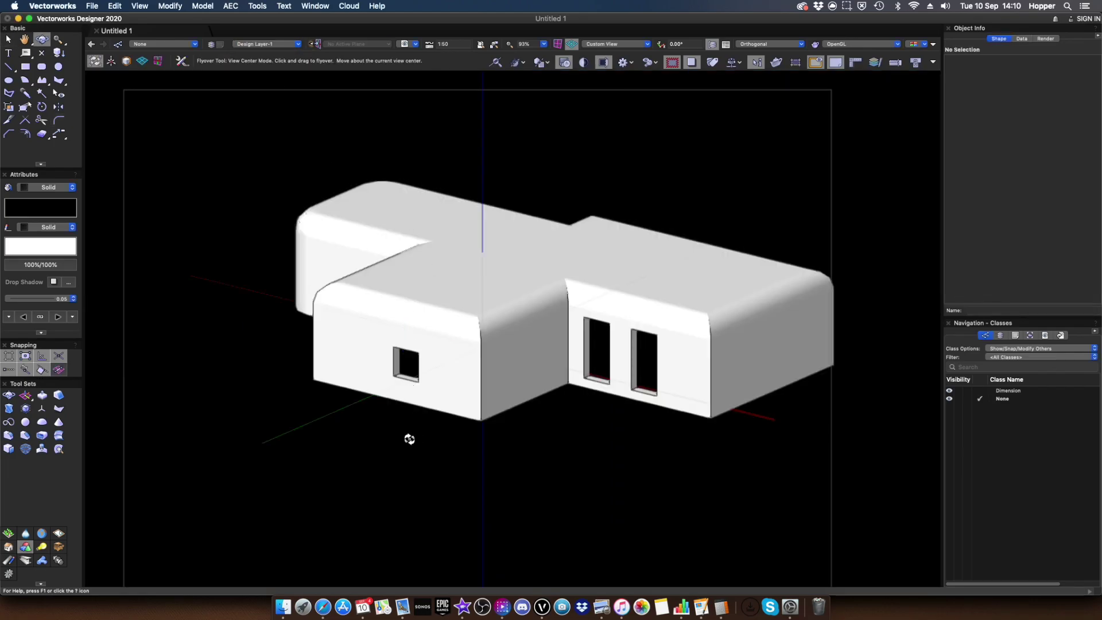
Orbit around the shaded house model and select the house solid
shift+middle_drag(409, 441, 374, 360)
drag(374, 360, 354, 498)
key(x)
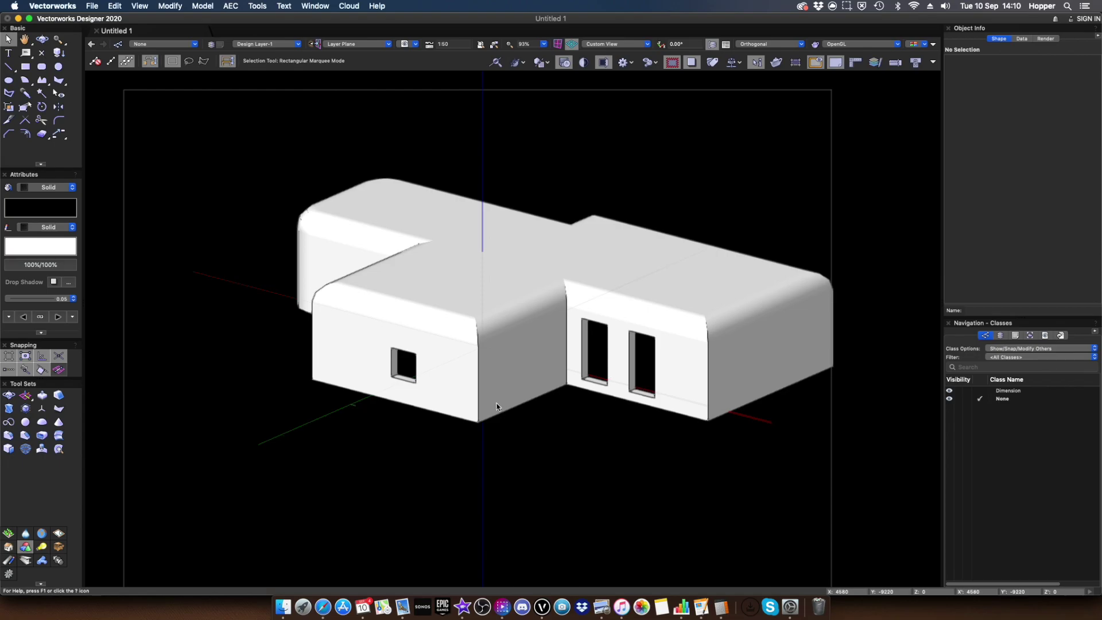
click(548, 354)
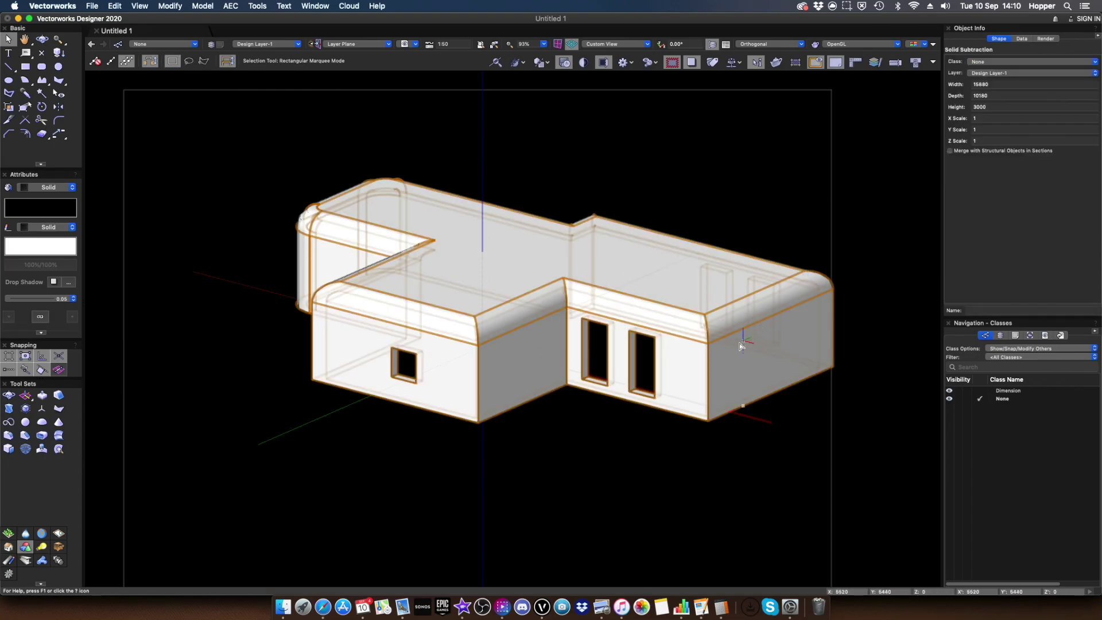
Remove the Shell from the house's Solid Subtraction, exit, and orbit the result
double_click(709, 377)
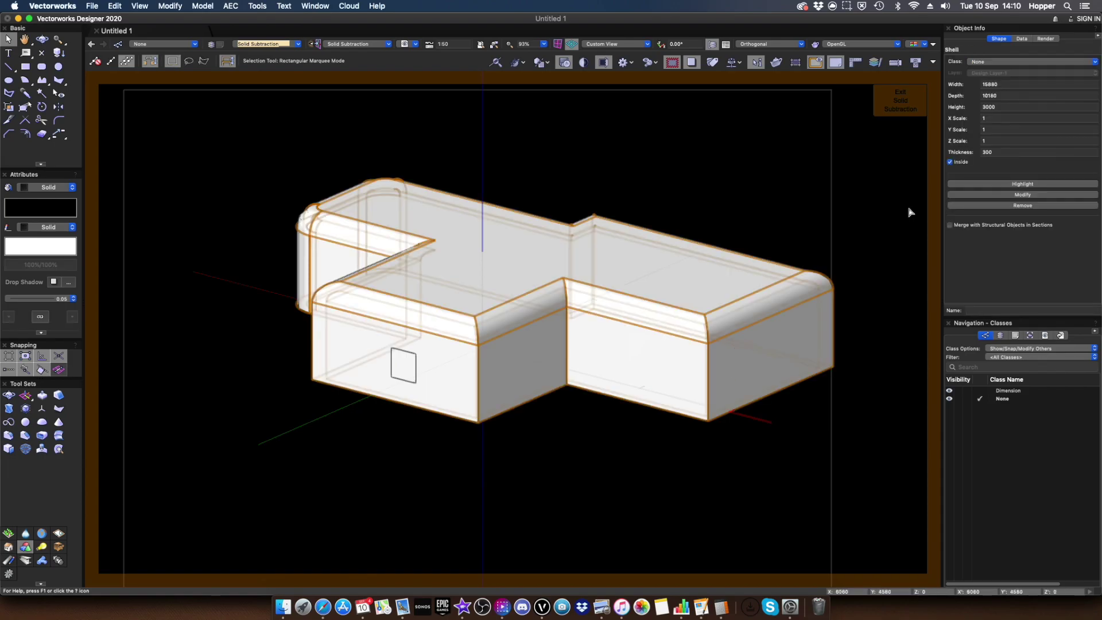
click(1026, 184)
click(1023, 206)
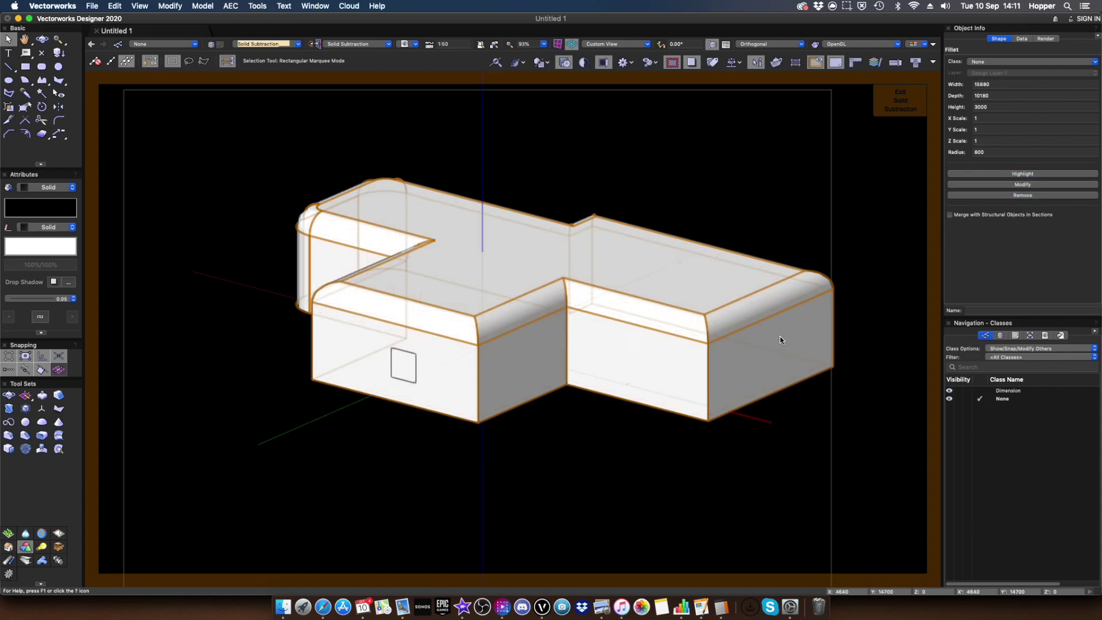
click(904, 106)
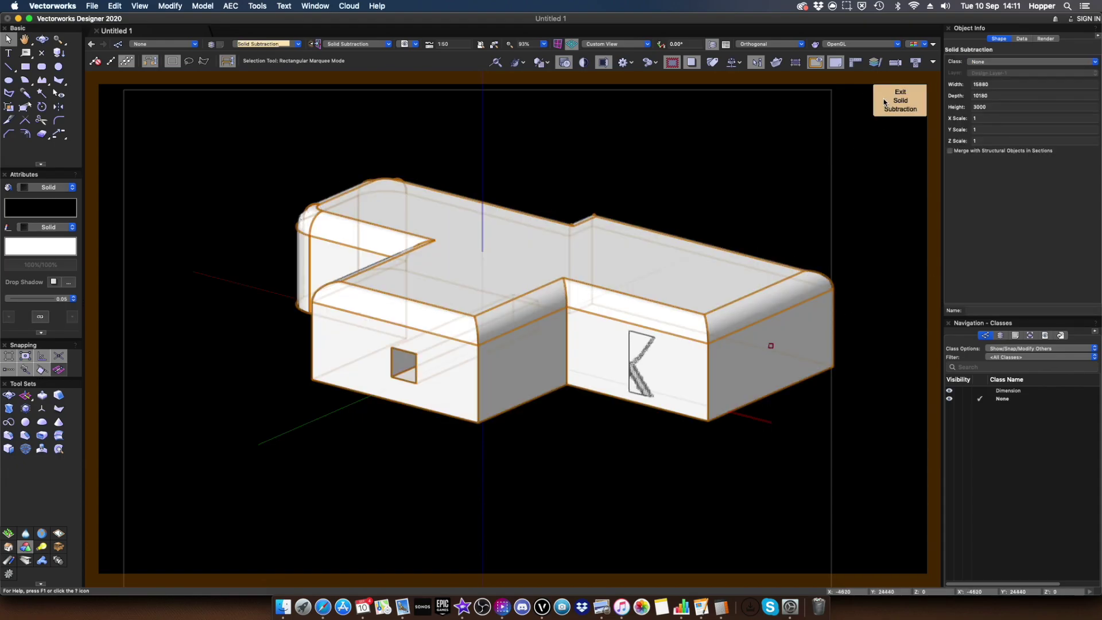
click(901, 102)
click(680, 282)
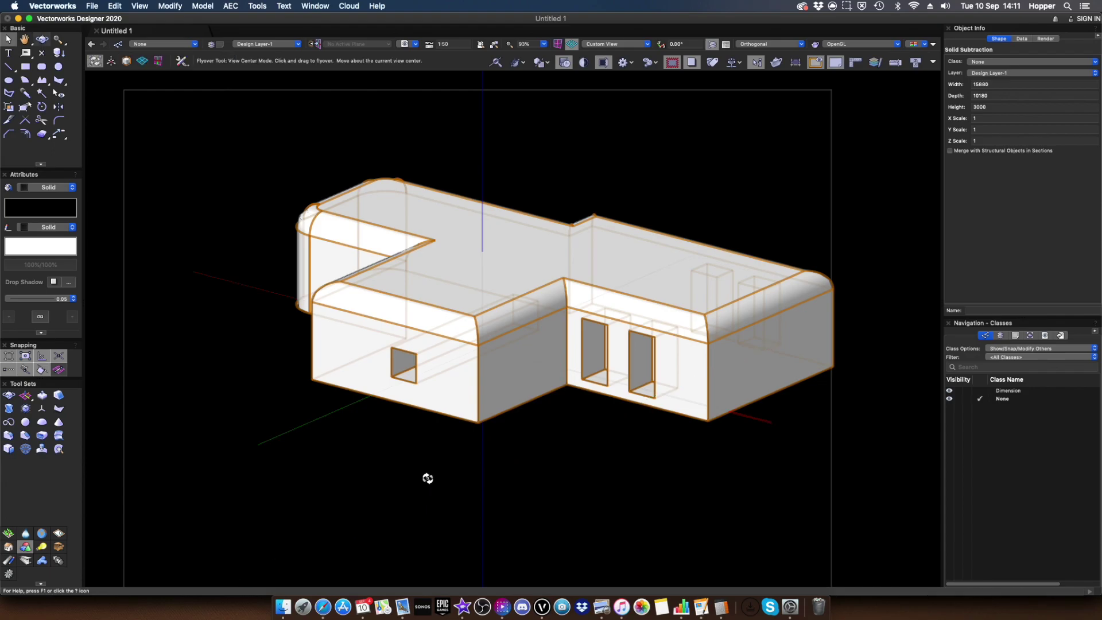
shift+middle_drag(428, 477, 397, 464)
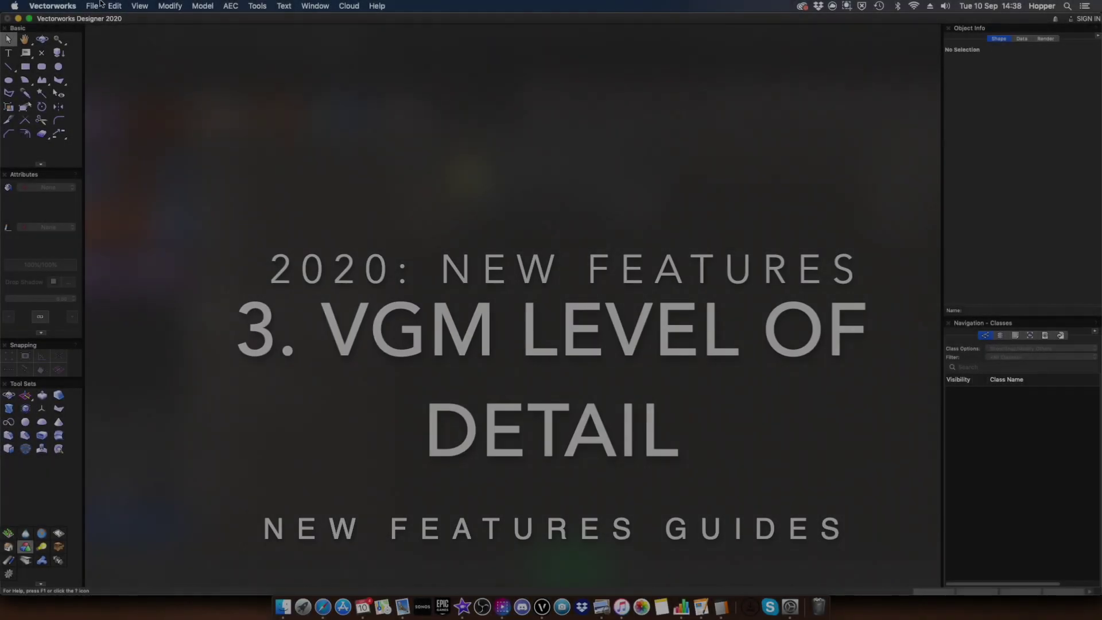
click(98, 5)
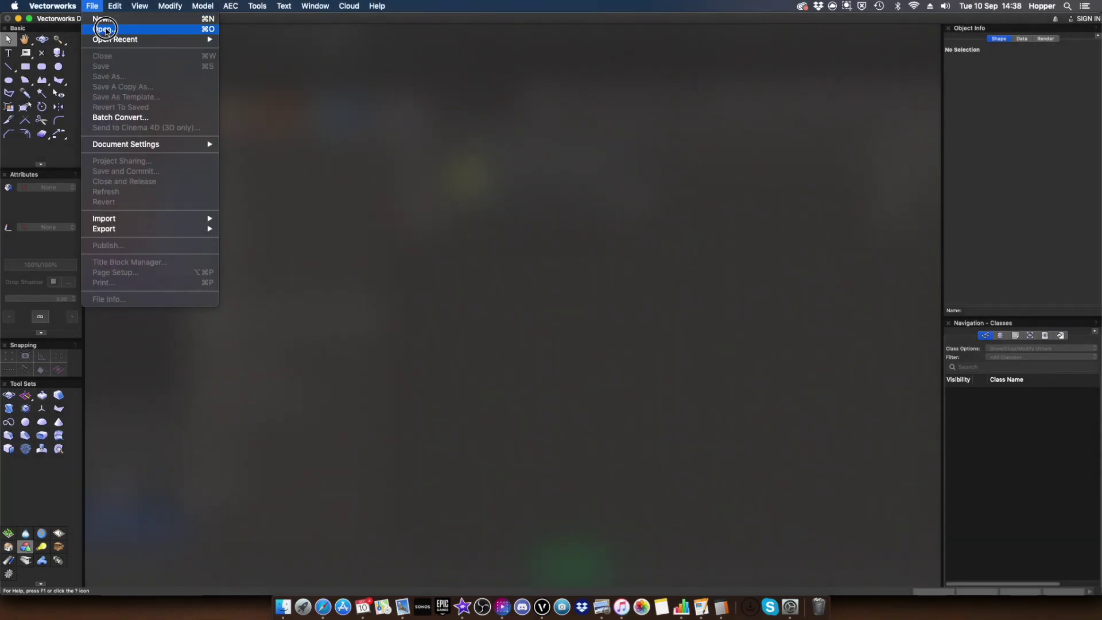
click(105, 30)
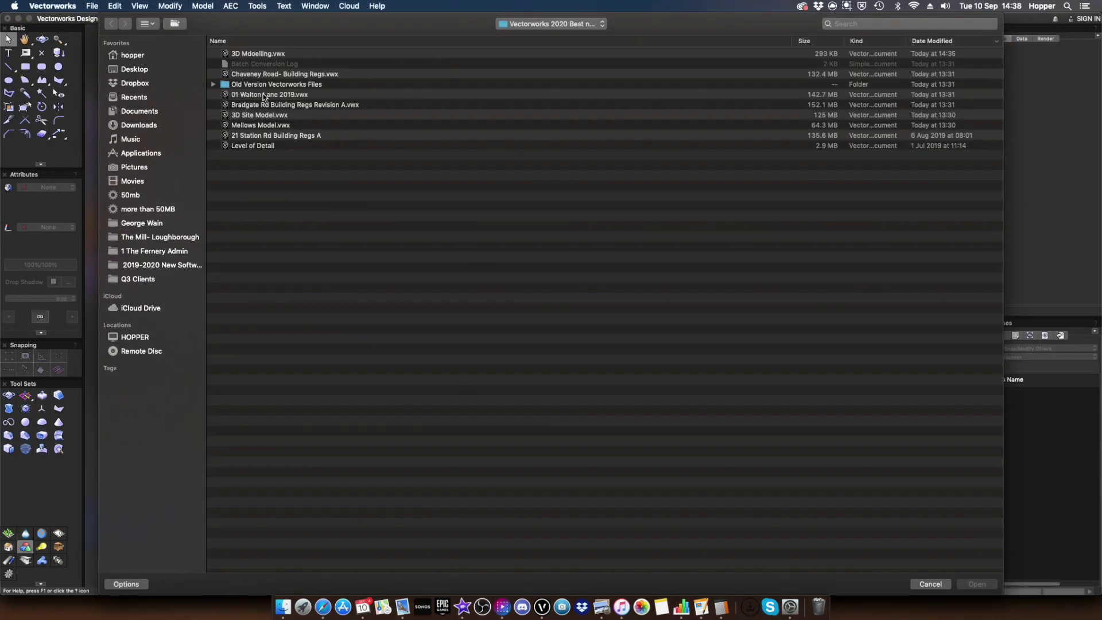
click(256, 55)
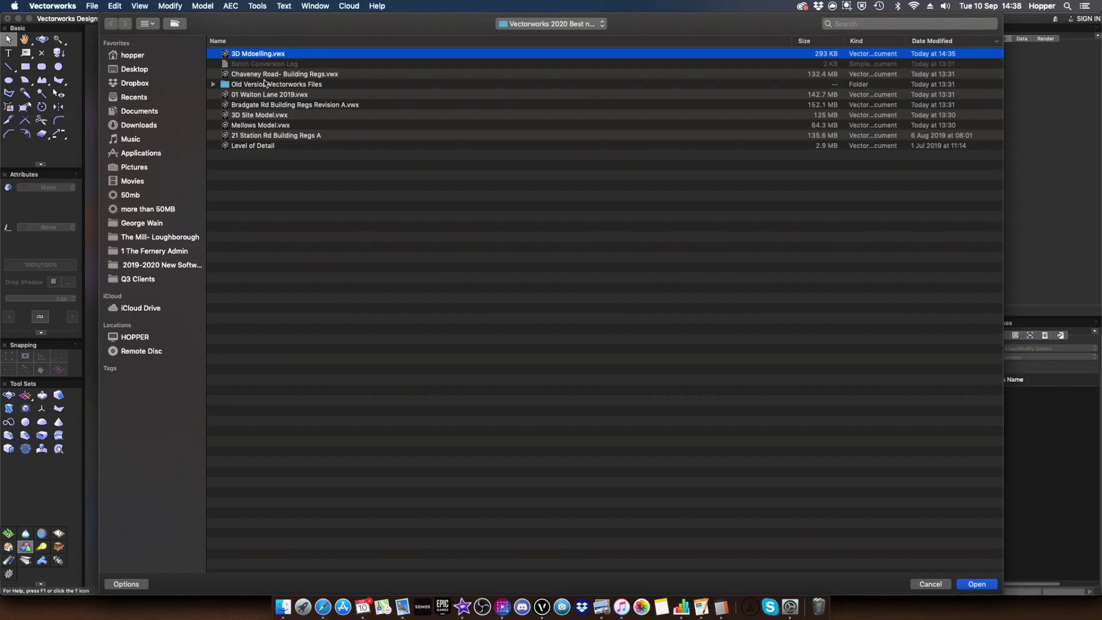
double_click(262, 96)
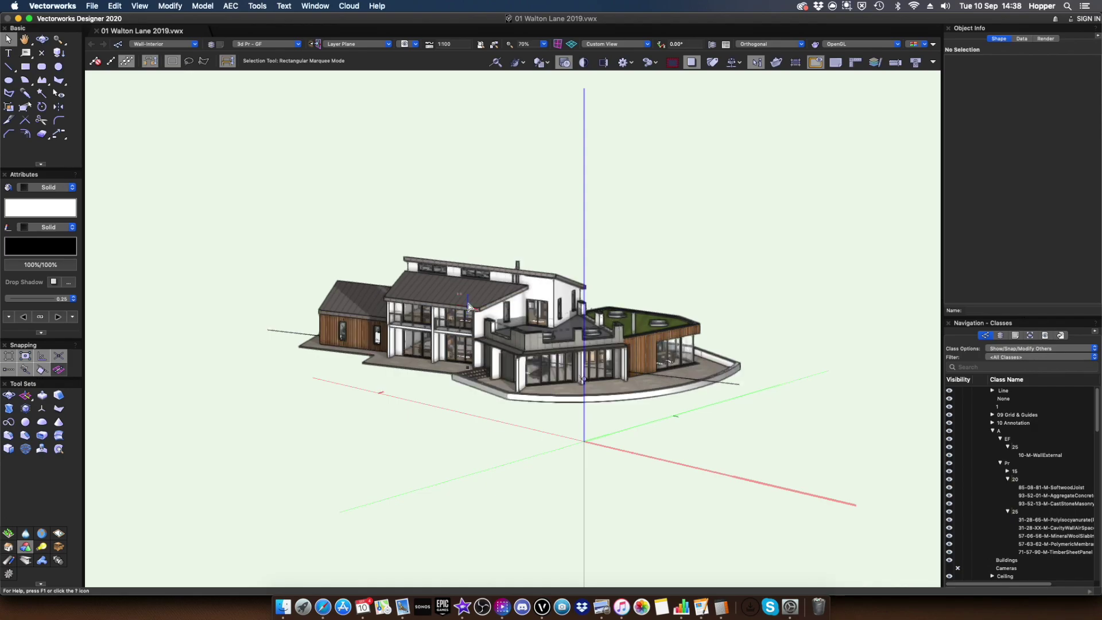
key(F5)
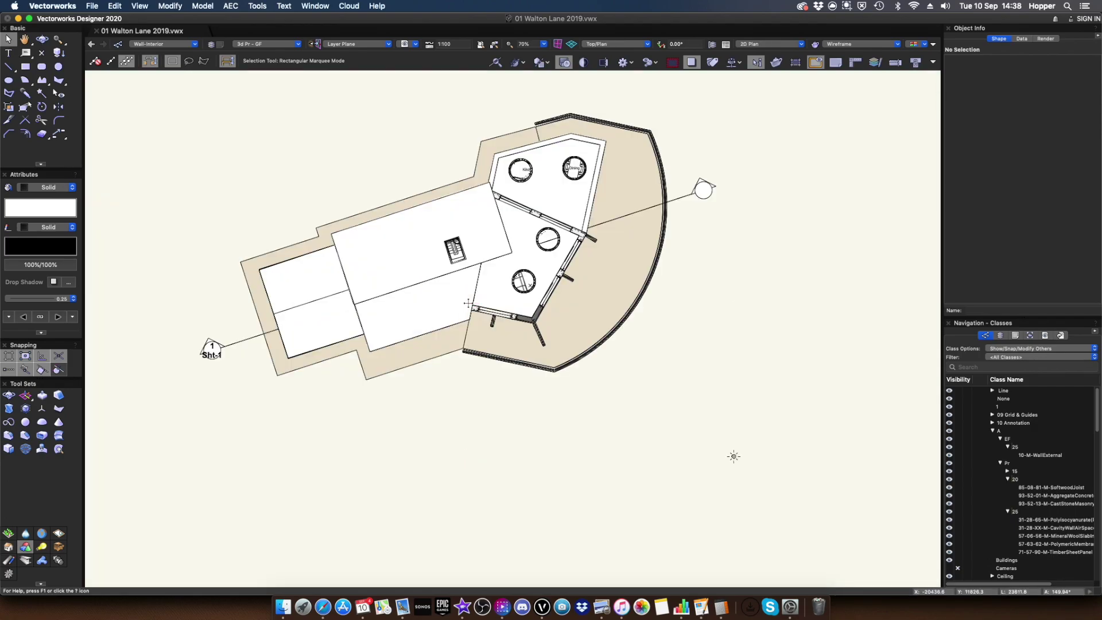
key(3)
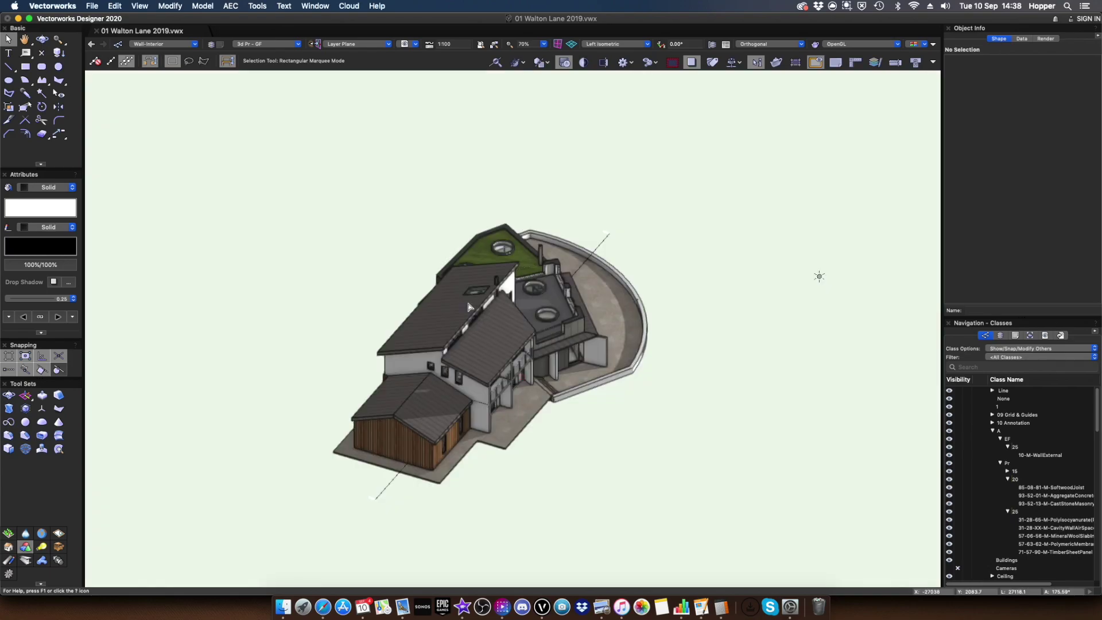
key(2)
key(3)
key(9)
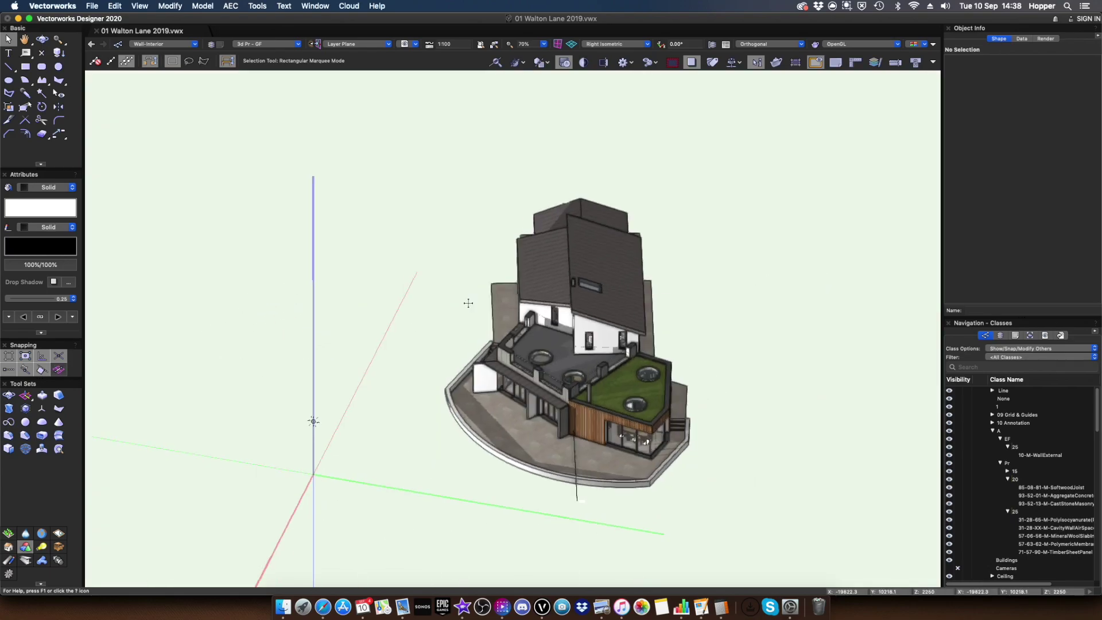
key(3)
key(F5)
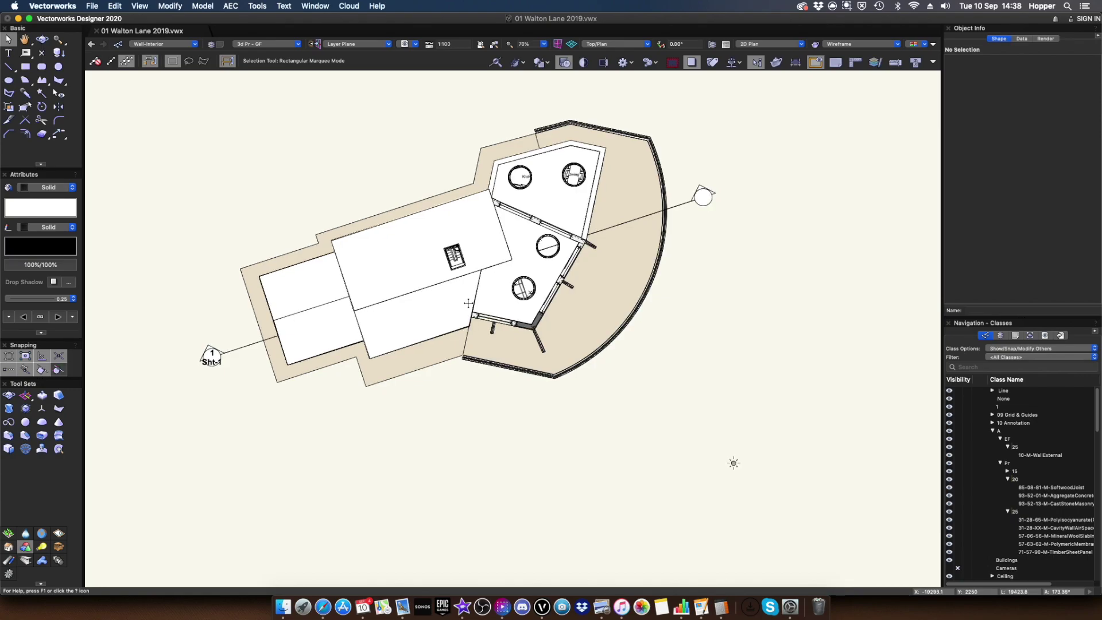
key(3)
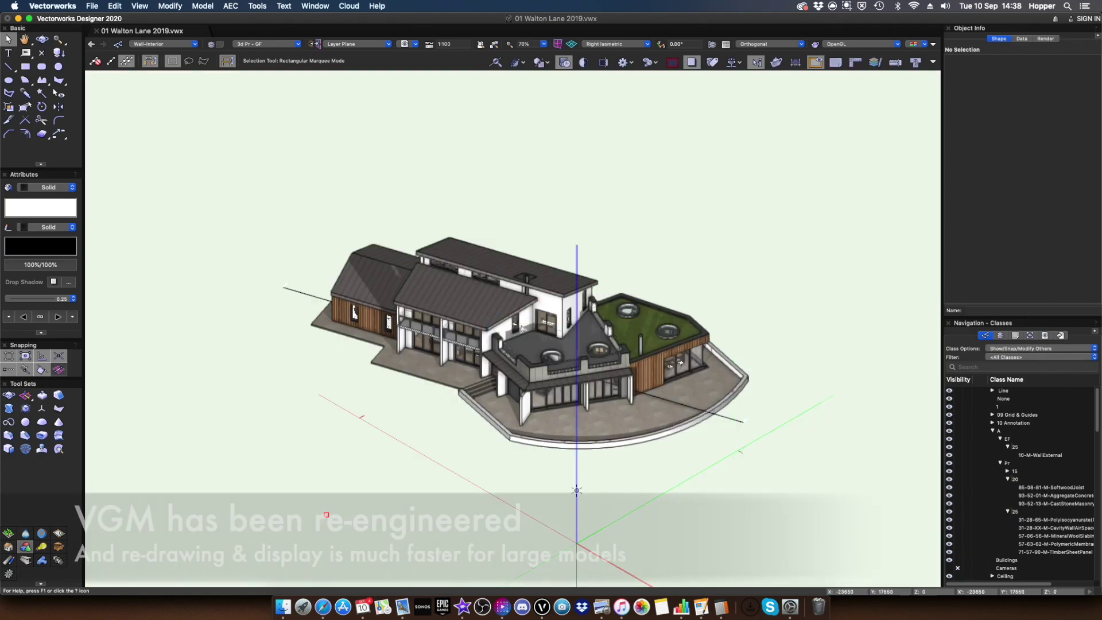
key(c)
drag(446, 224, 737, 489)
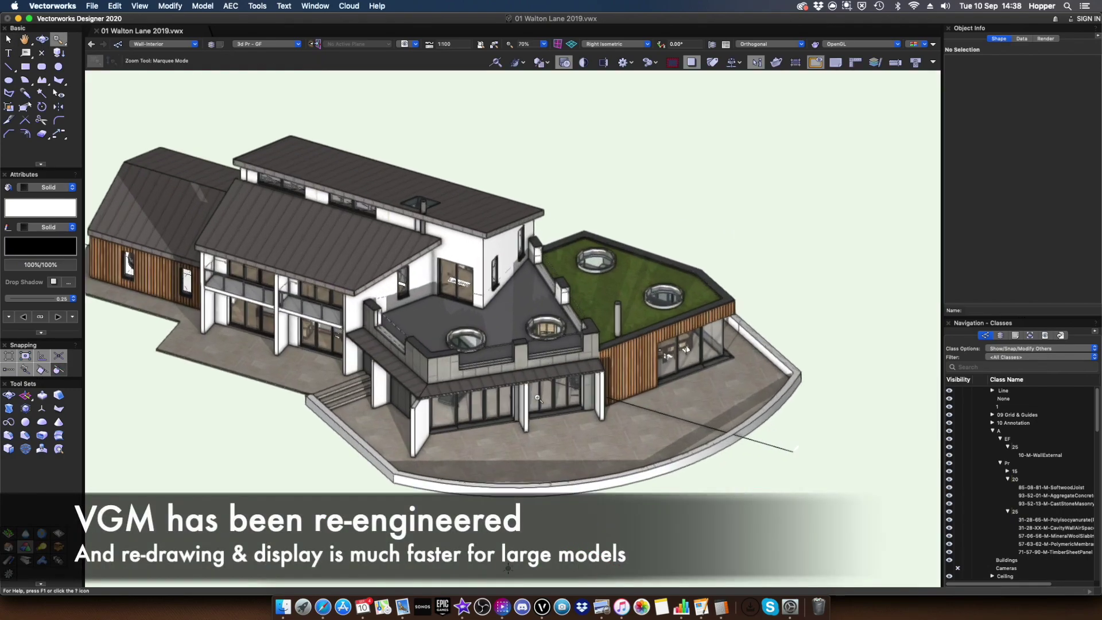
key(shift+c)
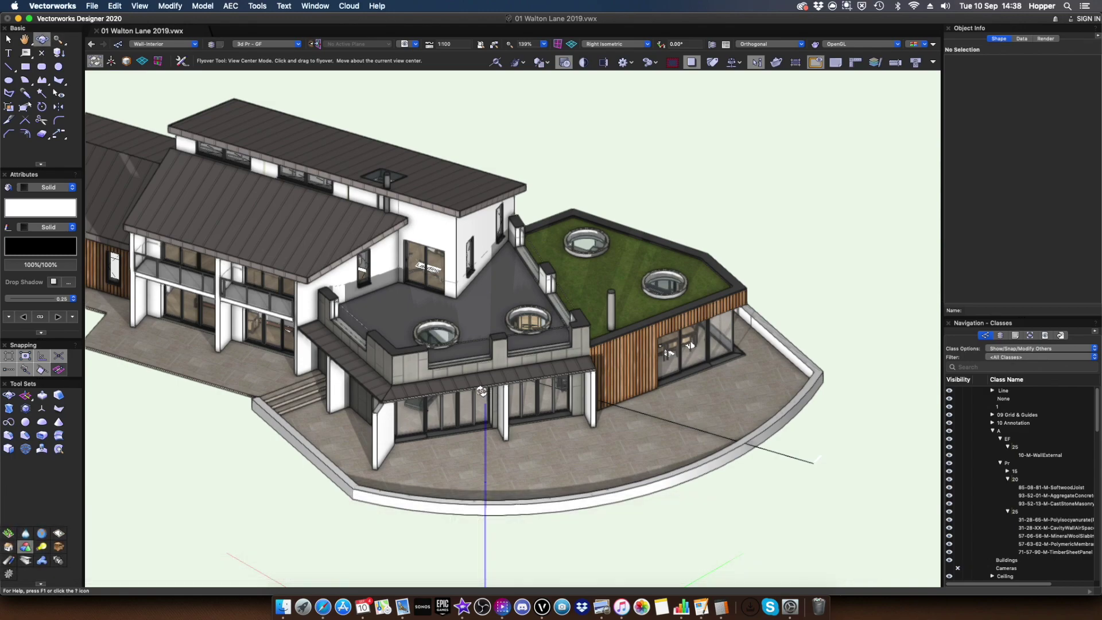
drag(480, 390, 697, 451)
key(KP_2)
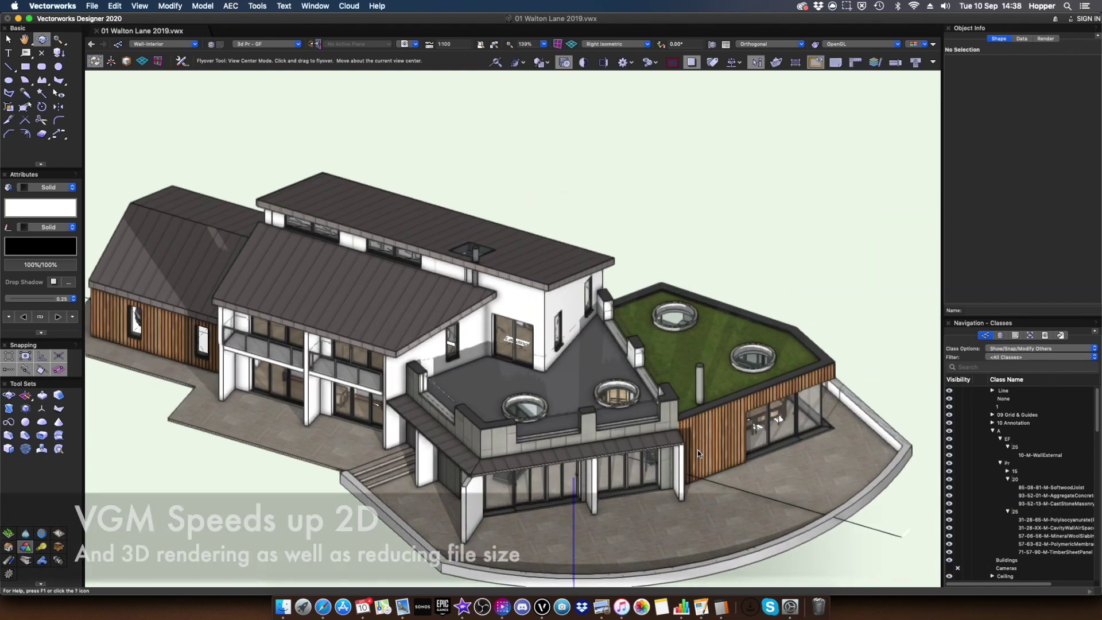
key(super+5)
key(h)
drag(508, 337, 426, 257)
key(x)
scroll(488, 309, up, 5)
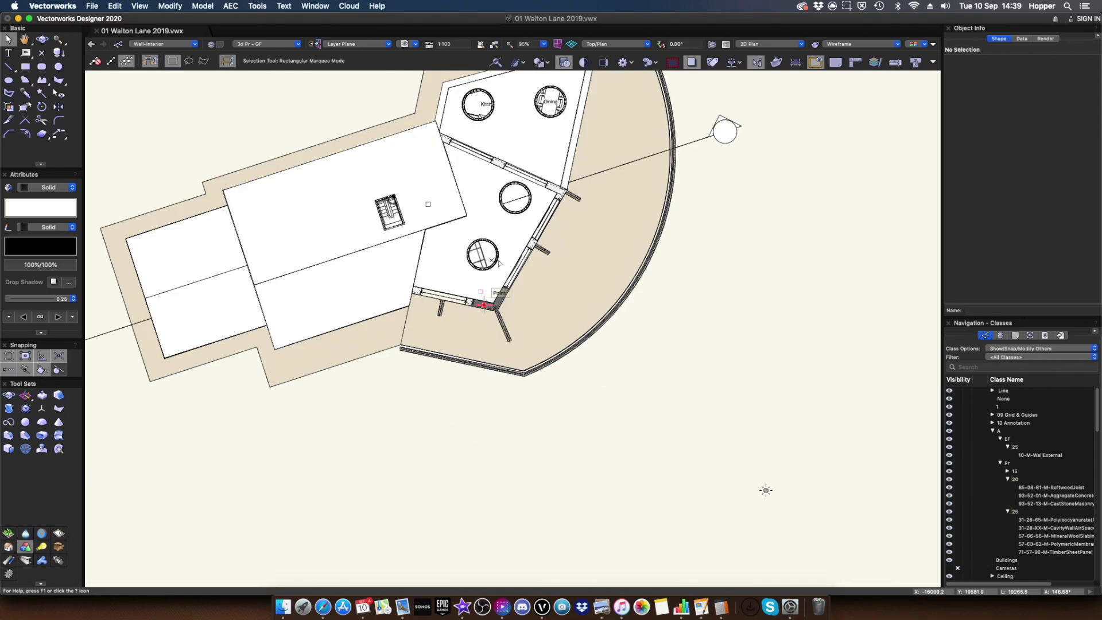
key(super+1)
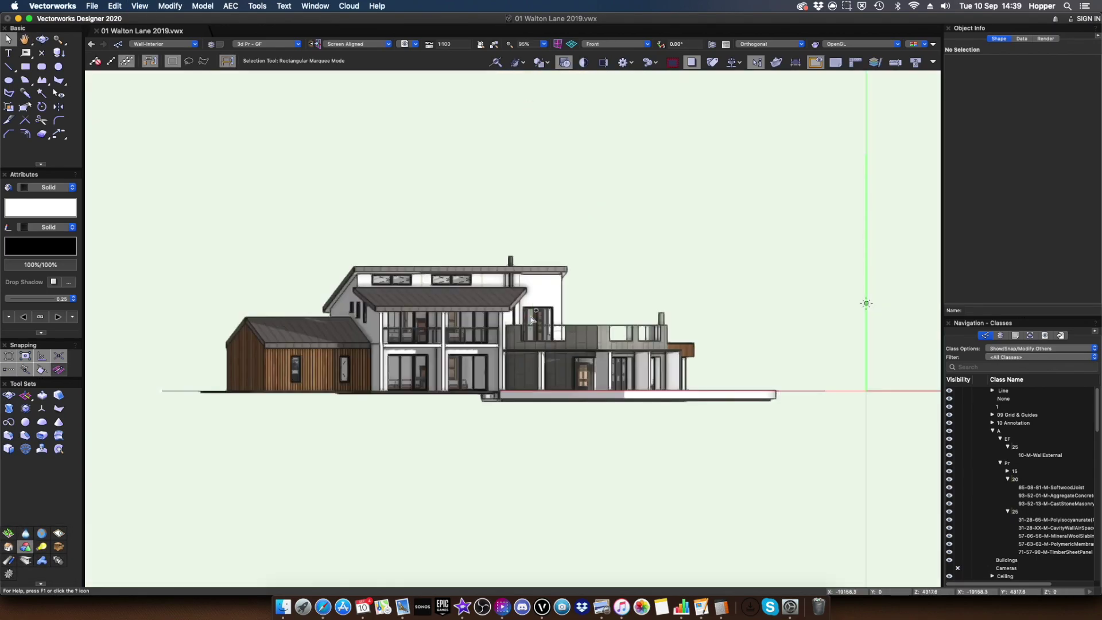
key(super+3)
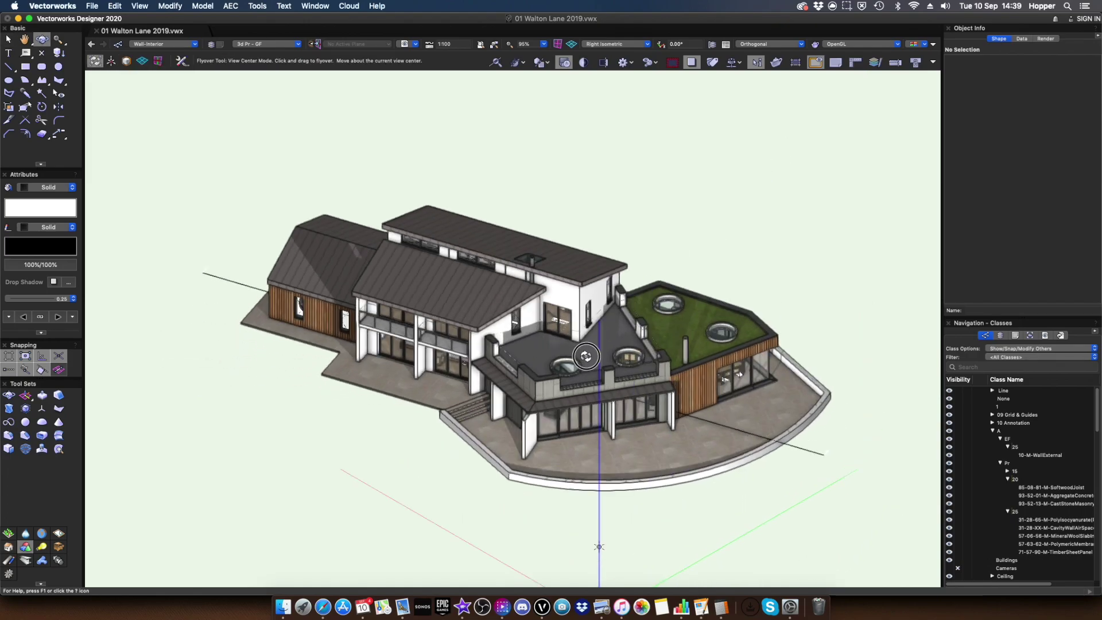
shift+middle_drag(533, 320, 585, 323)
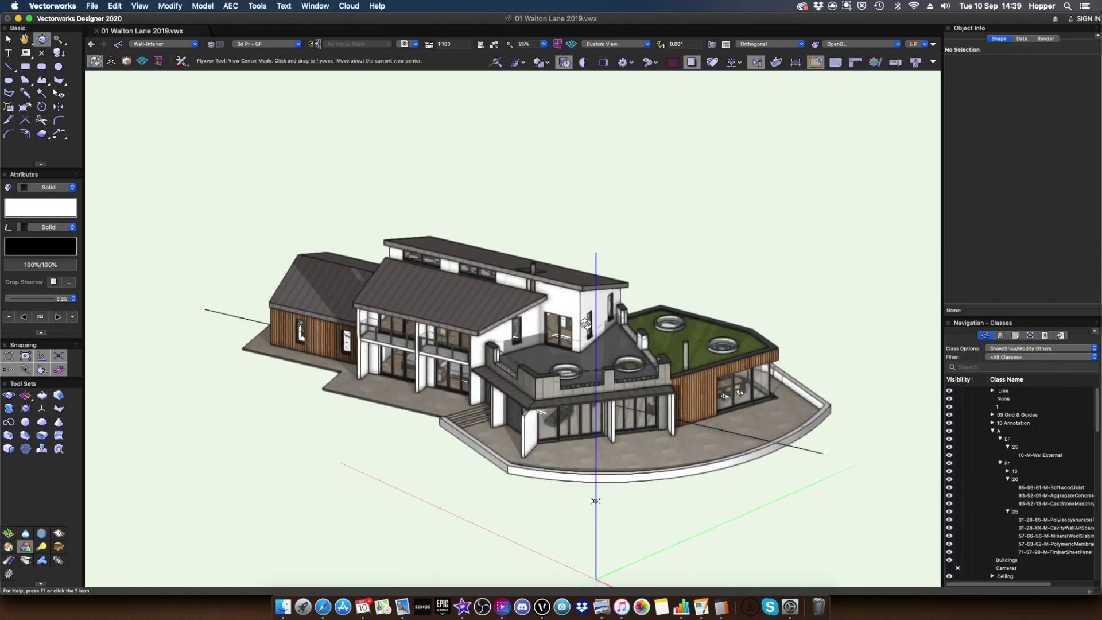
key(x)
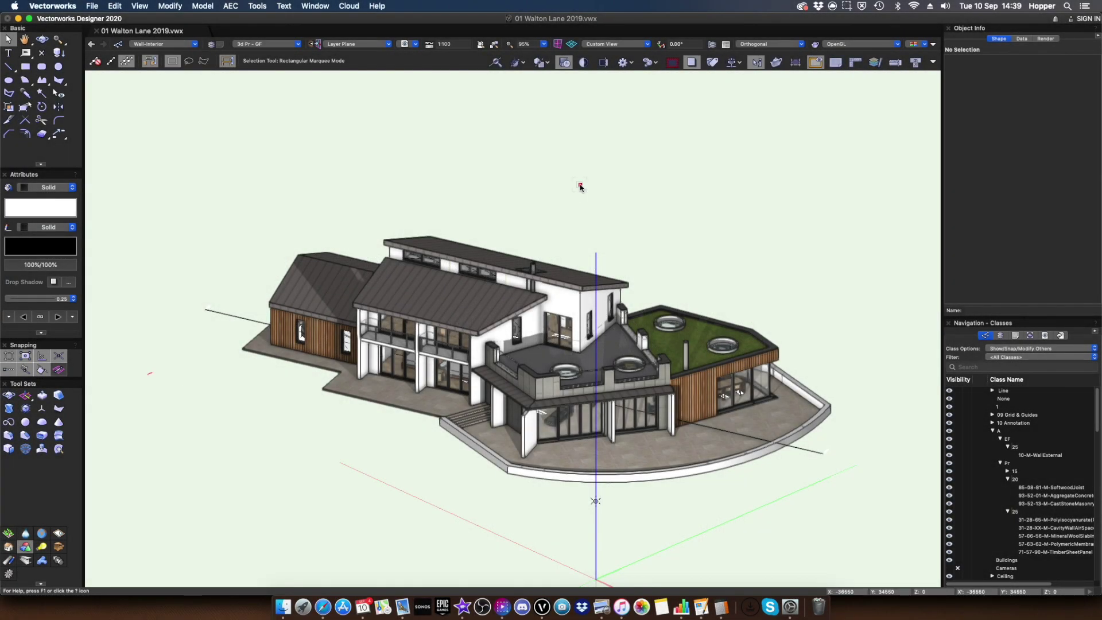
Switch to Top/Plan and zoom out to centre the house
key(super+5)
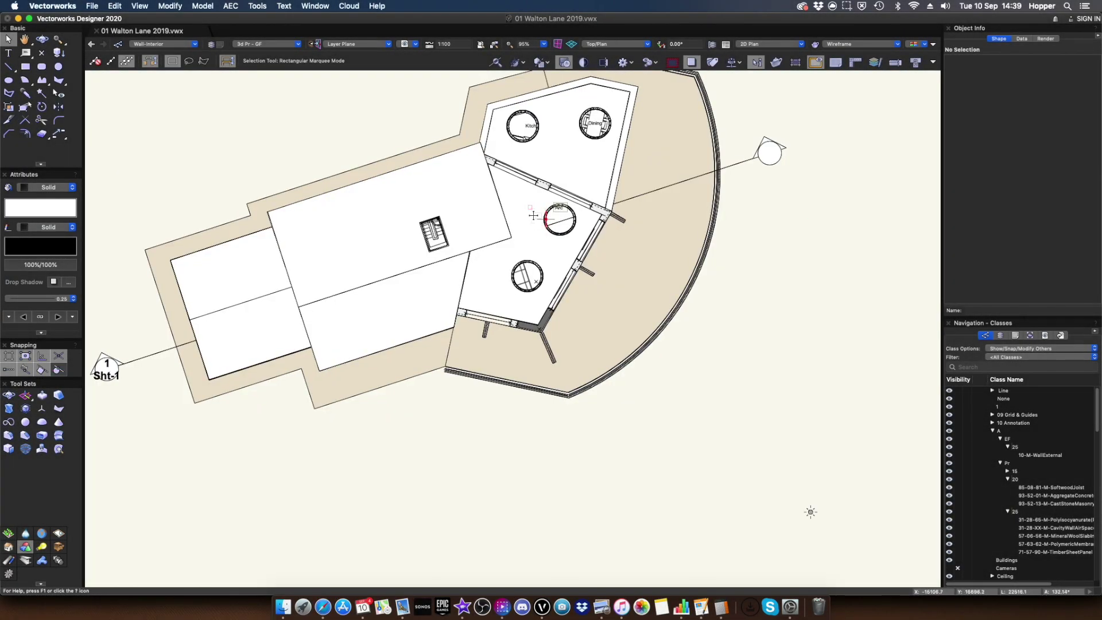
scroll(536, 230, down, 5)
drag(535, 240, 524, 325)
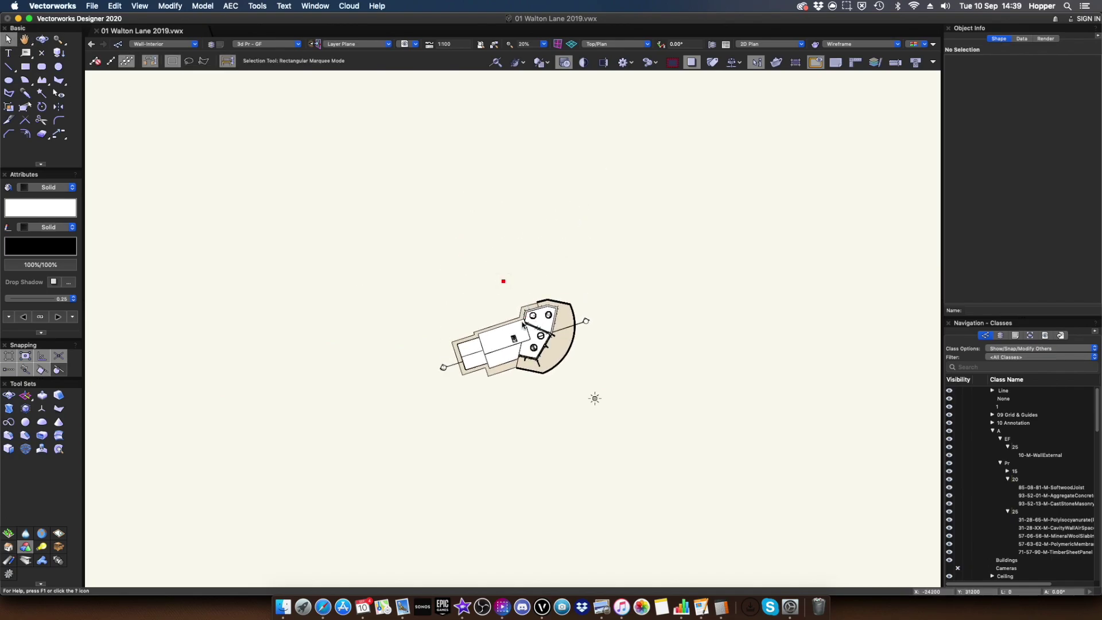
scroll(518, 344, up, 3)
scroll(518, 344, up, 2)
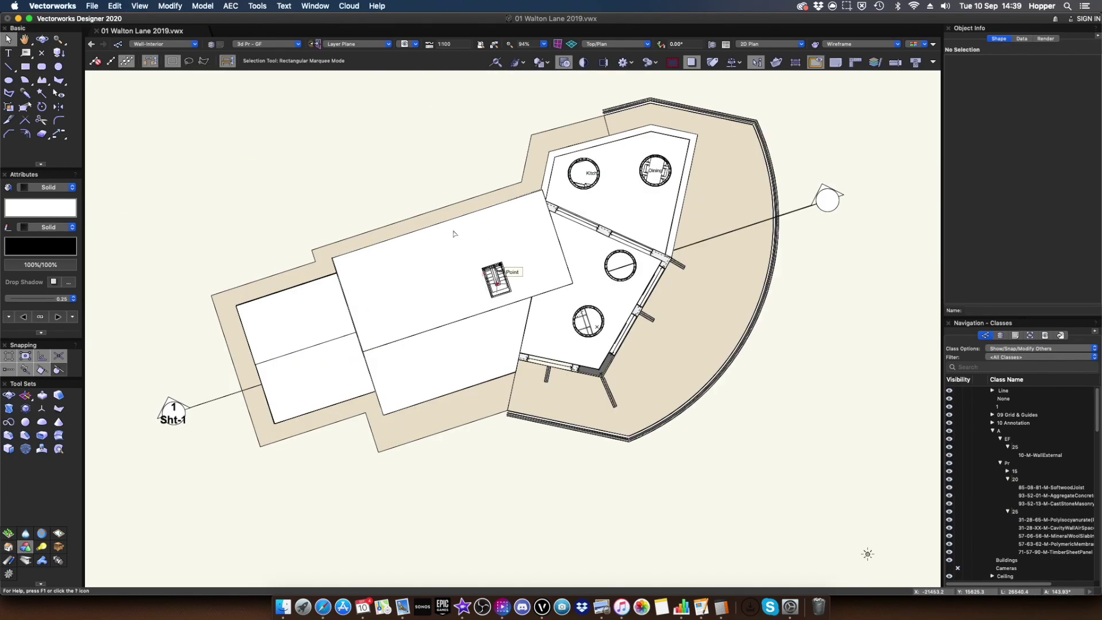
scroll(377, 168, down, 2)
Start a 360° orbit path via Model > Walkthrough Animation > Create Orbit Path
click(202, 5)
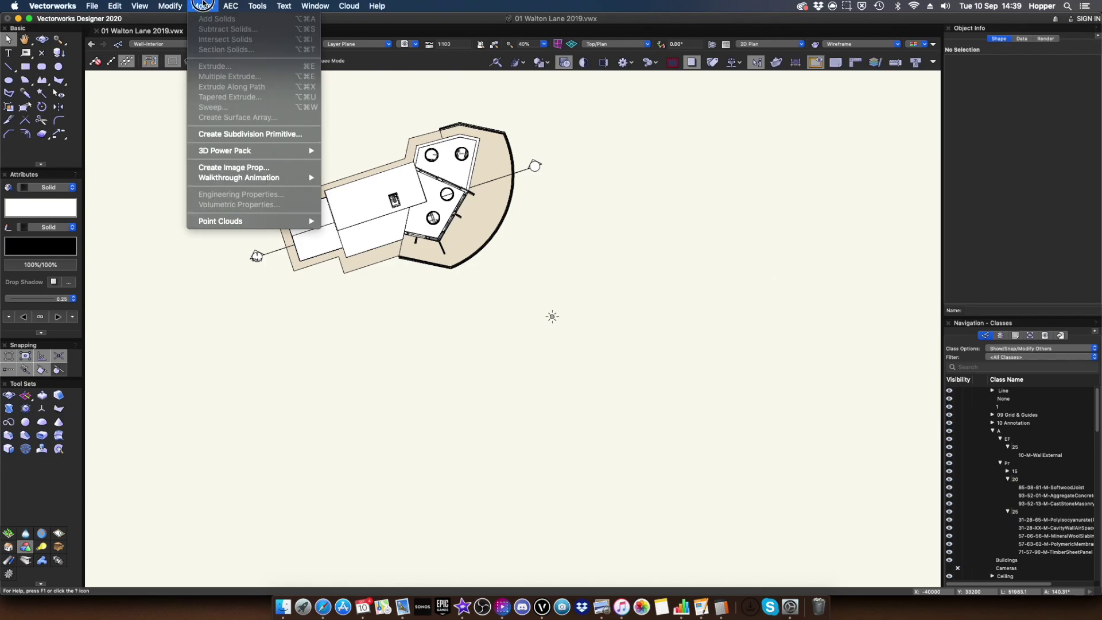
mouse_move(251, 181)
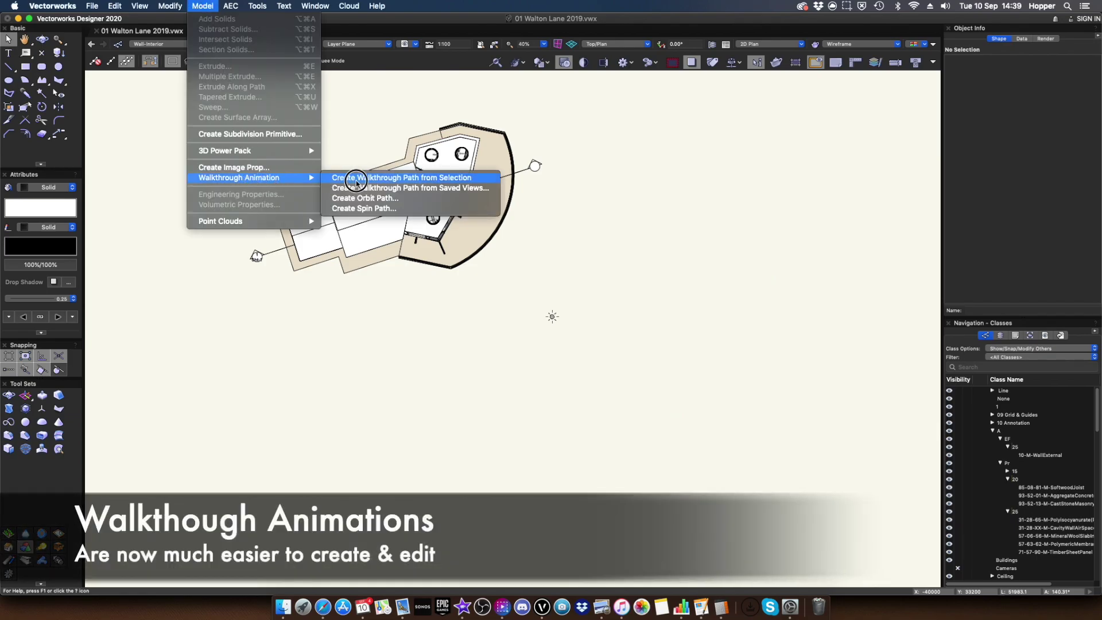
click(383, 198)
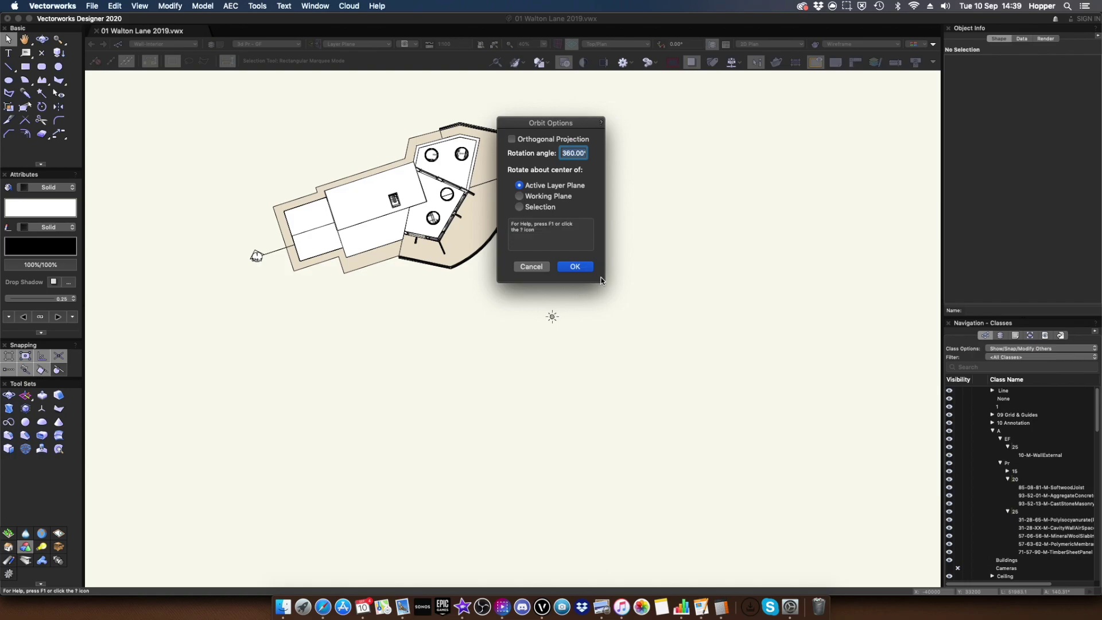
Accept the 360° orbit settings, select the orbit path, and switch to Right Isometric
click(576, 267)
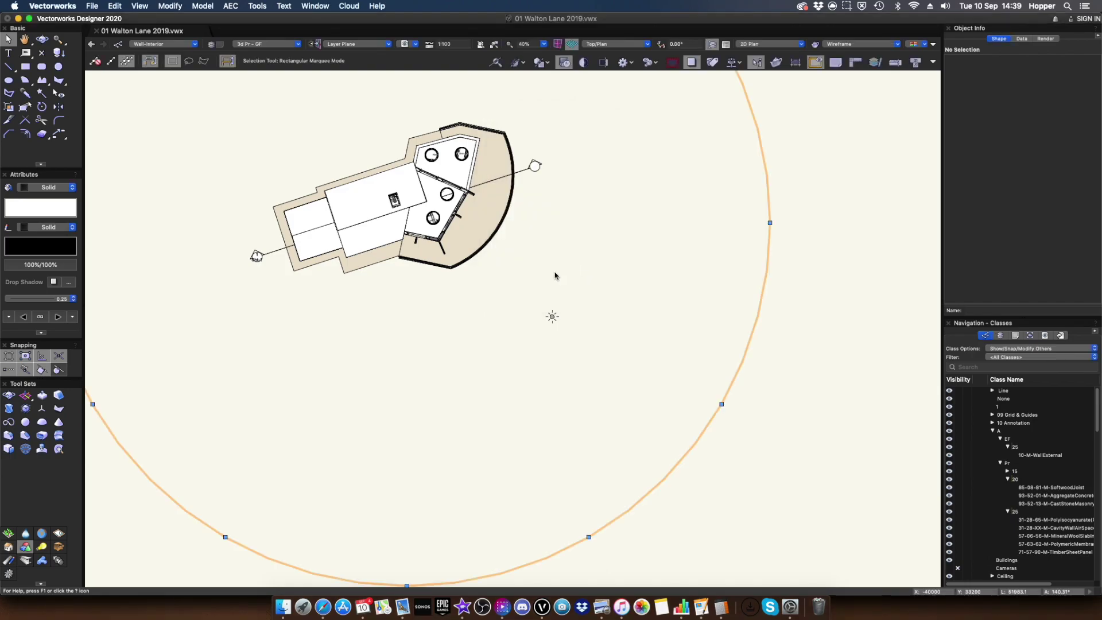
click(657, 138)
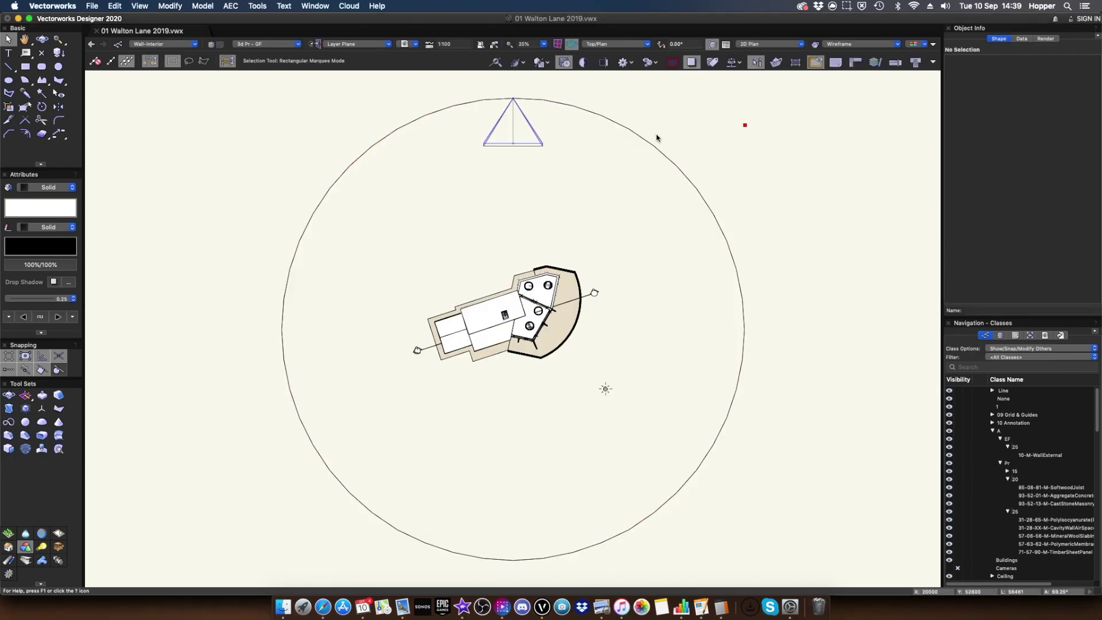
click(520, 120)
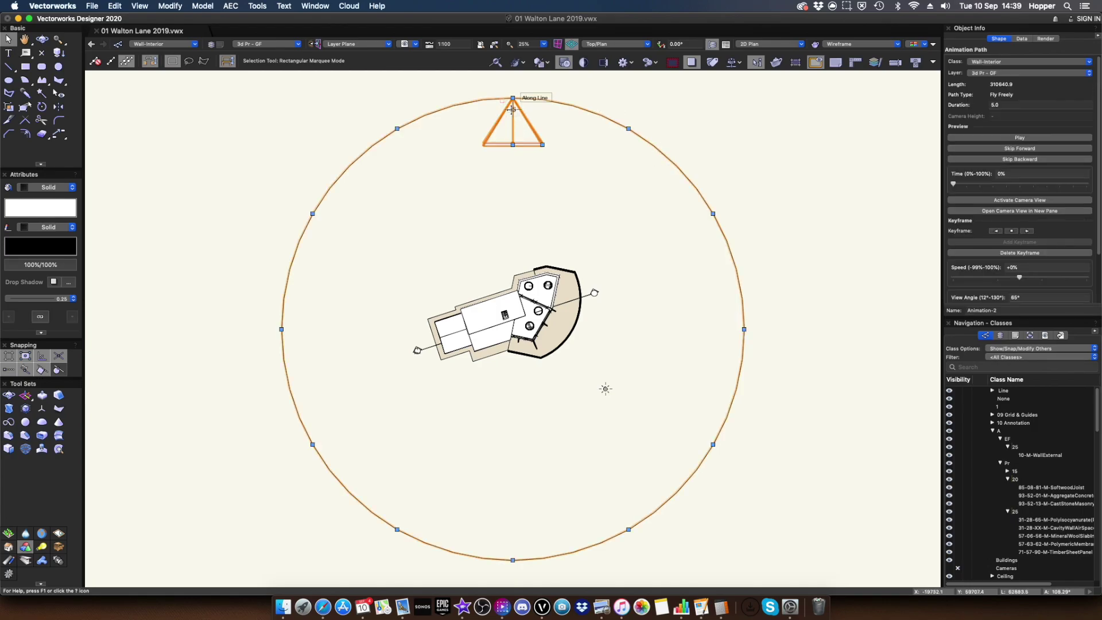
key(KP_3)
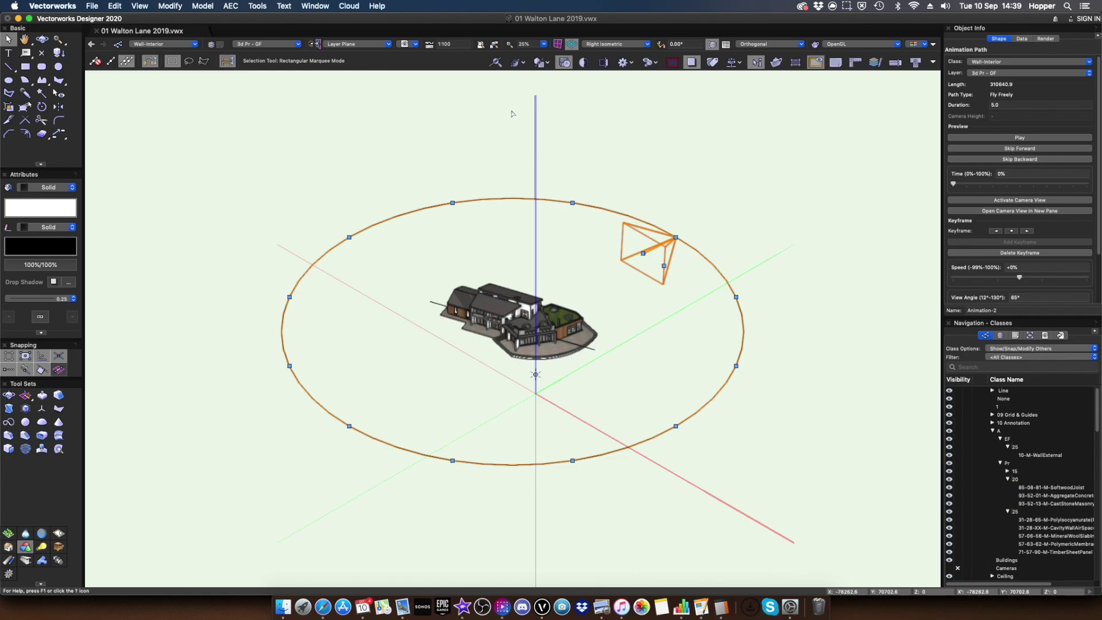
Preview the camera circling the house, then activate its camera view and play it
click(1025, 139)
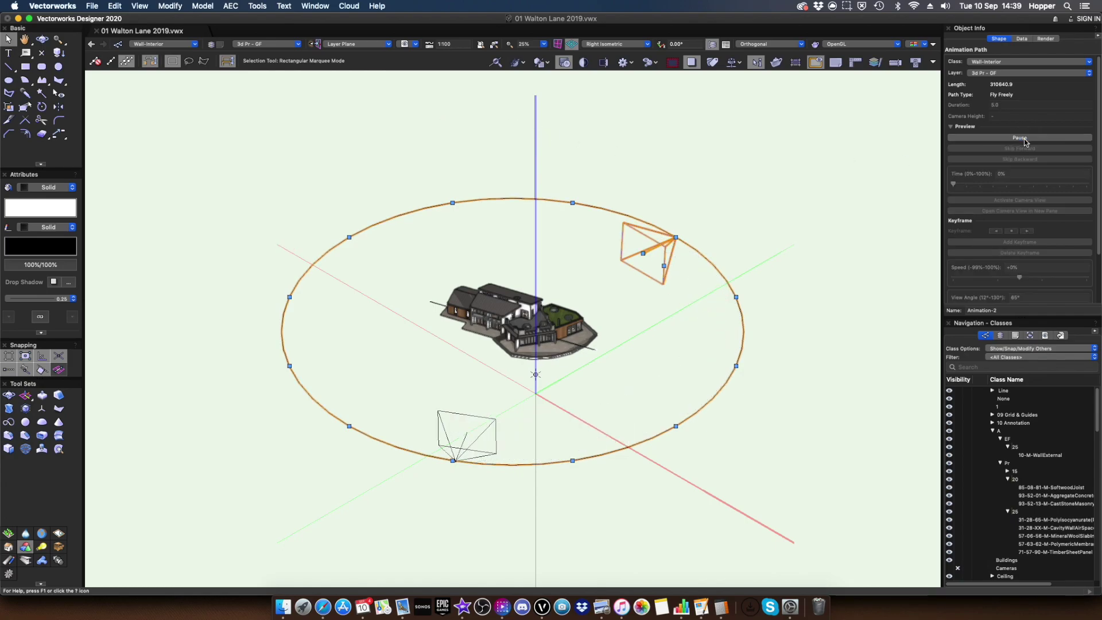
click(1026, 140)
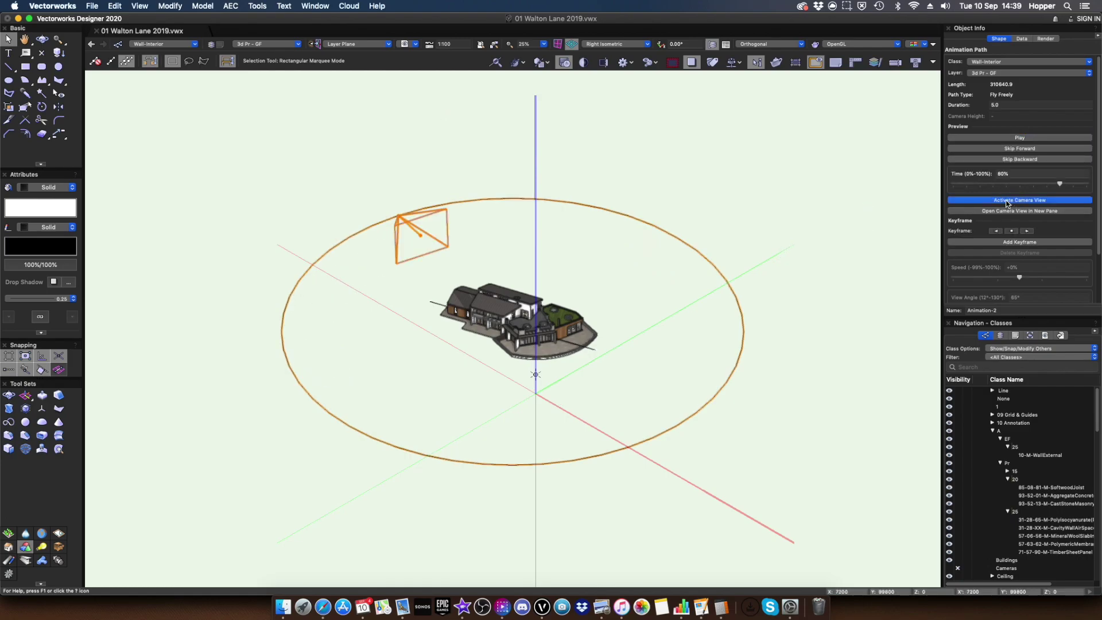
click(1006, 201)
click(1004, 138)
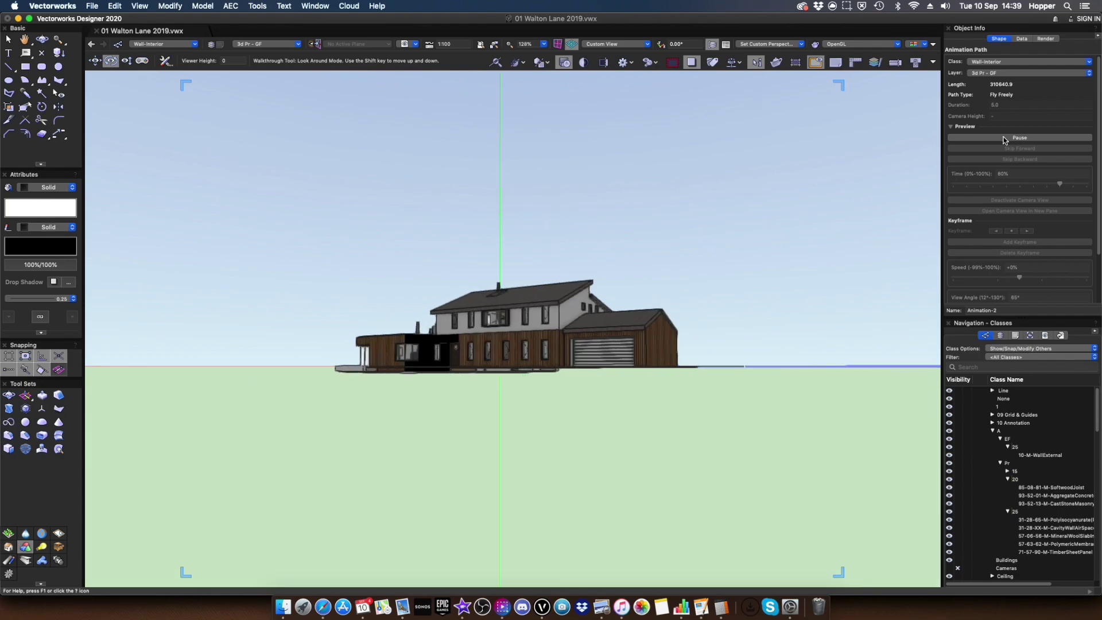
Replay the orbit animation and scrub the Time slider back to about 23%
click(1043, 139)
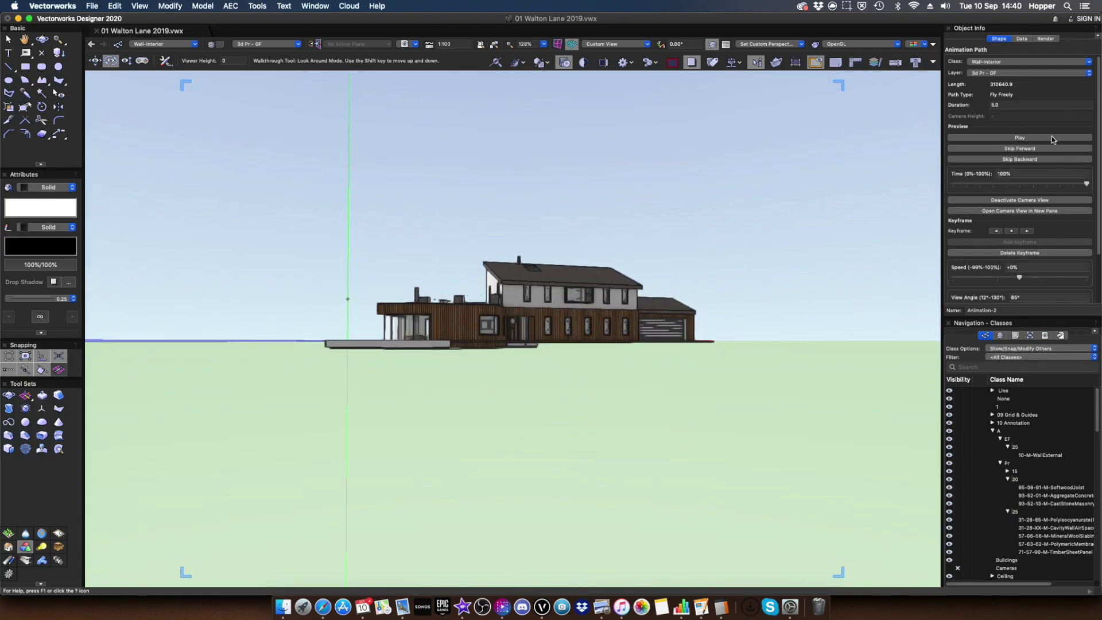
click(1053, 139)
drag(1043, 186, 1095, 191)
Slow the orbit speed to about -76%, play it, and return to Top/Plan wireframe
drag(1019, 277, 969, 278)
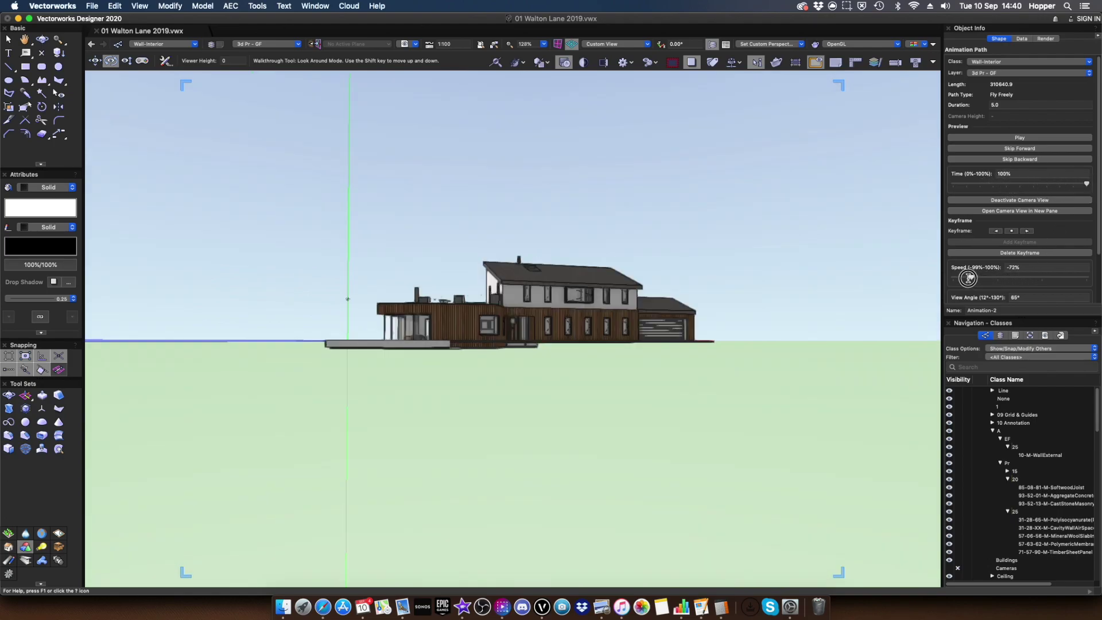
click(1008, 137)
scroll(1010, 284, down, 3)
scroll(1010, 285, down, 1)
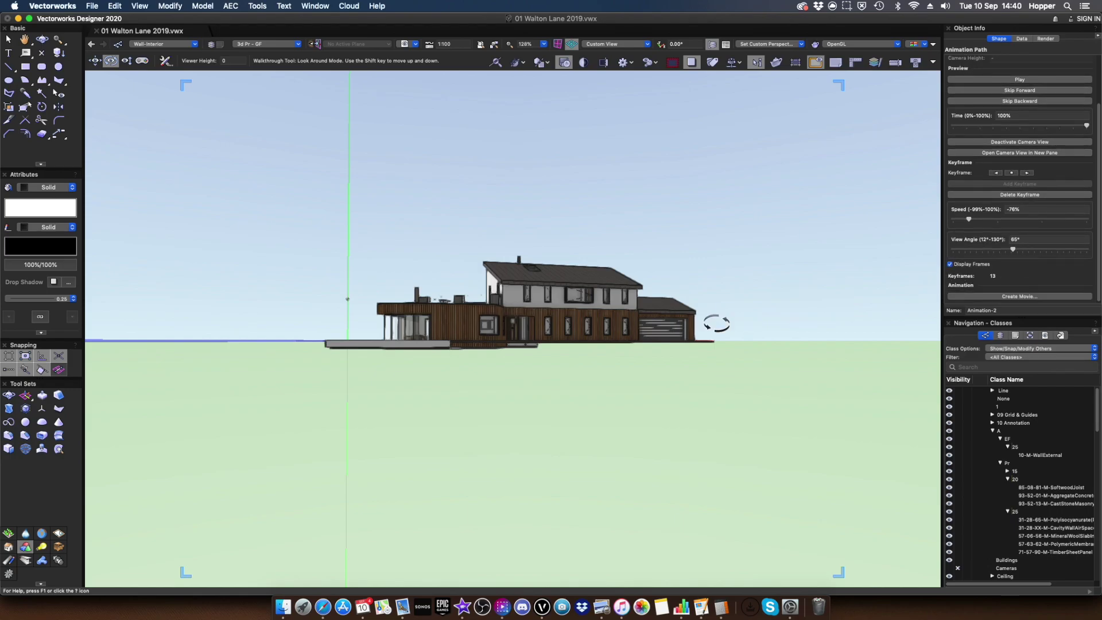
key(super+5)
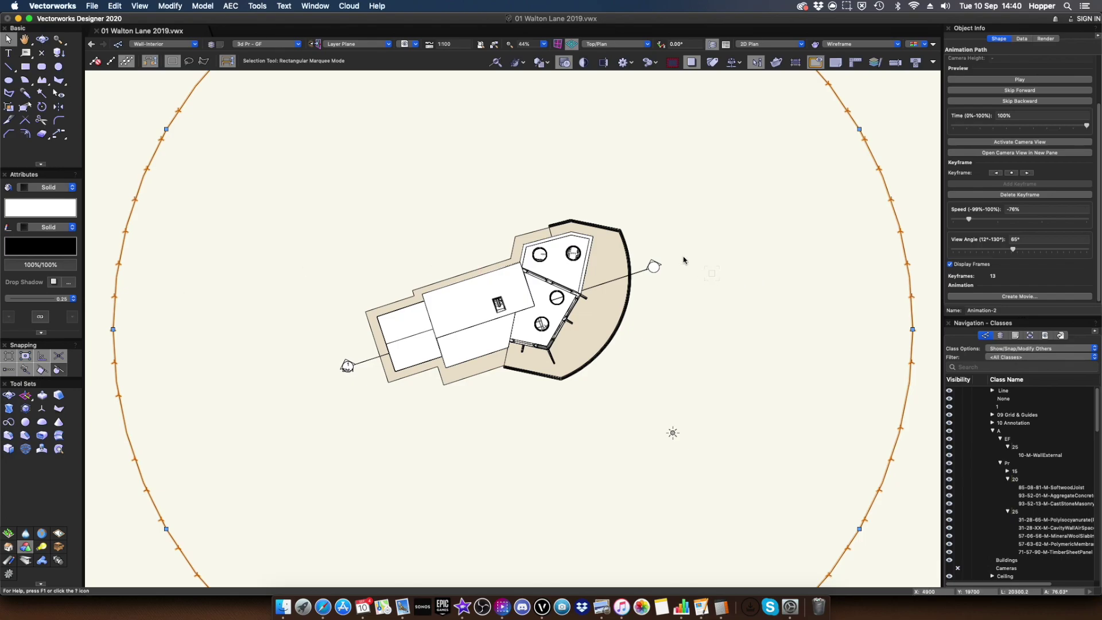
Open Create Movie and review the OpenGL rendering options
click(1012, 296)
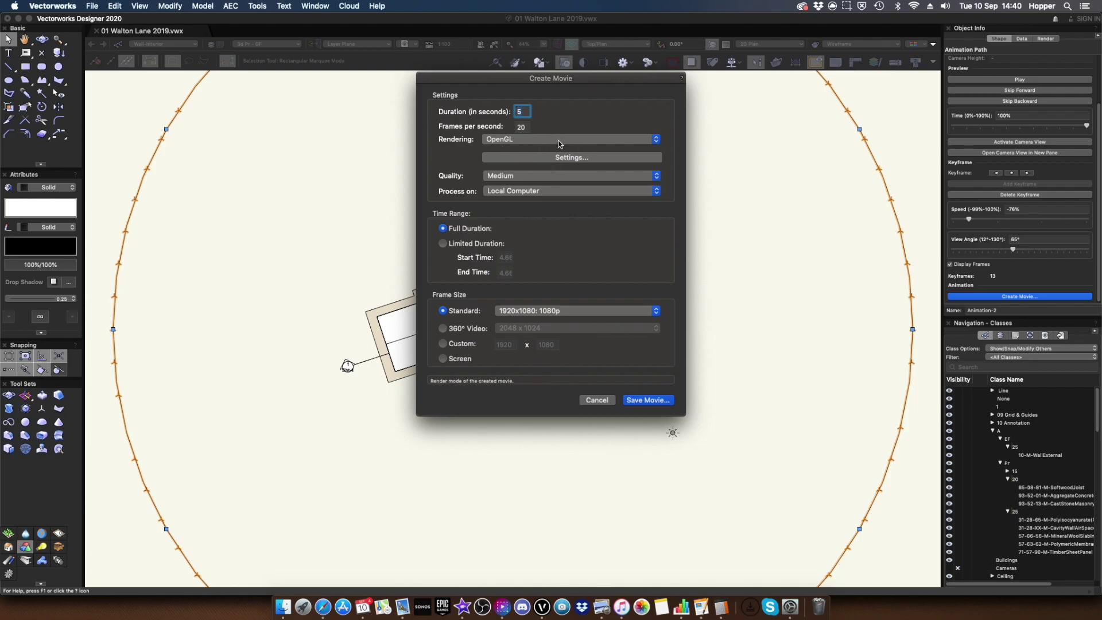
click(565, 159)
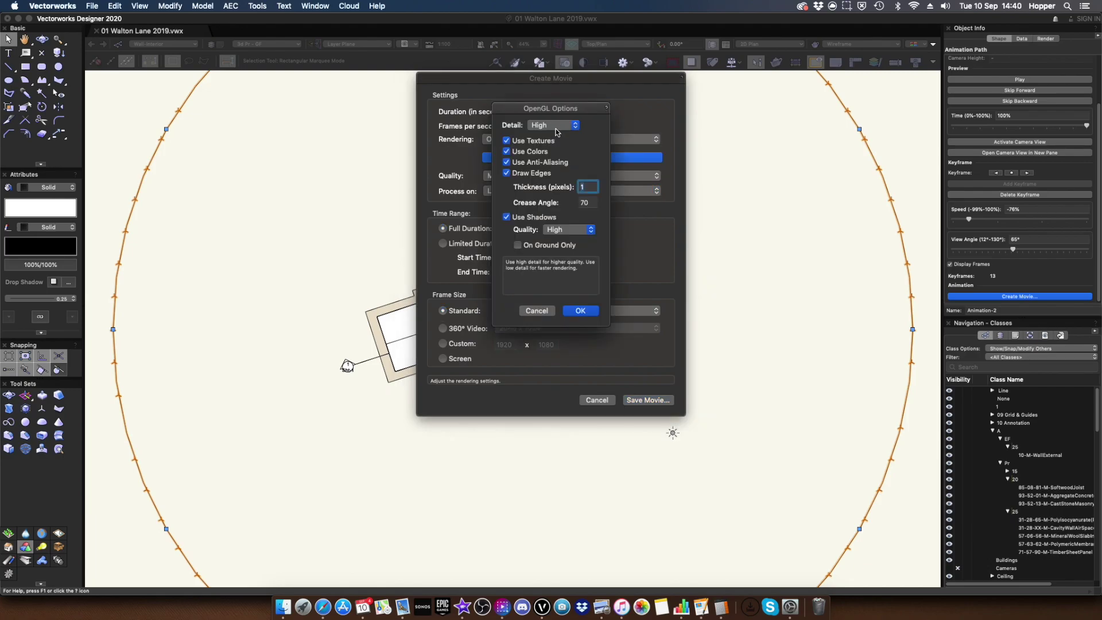
click(585, 311)
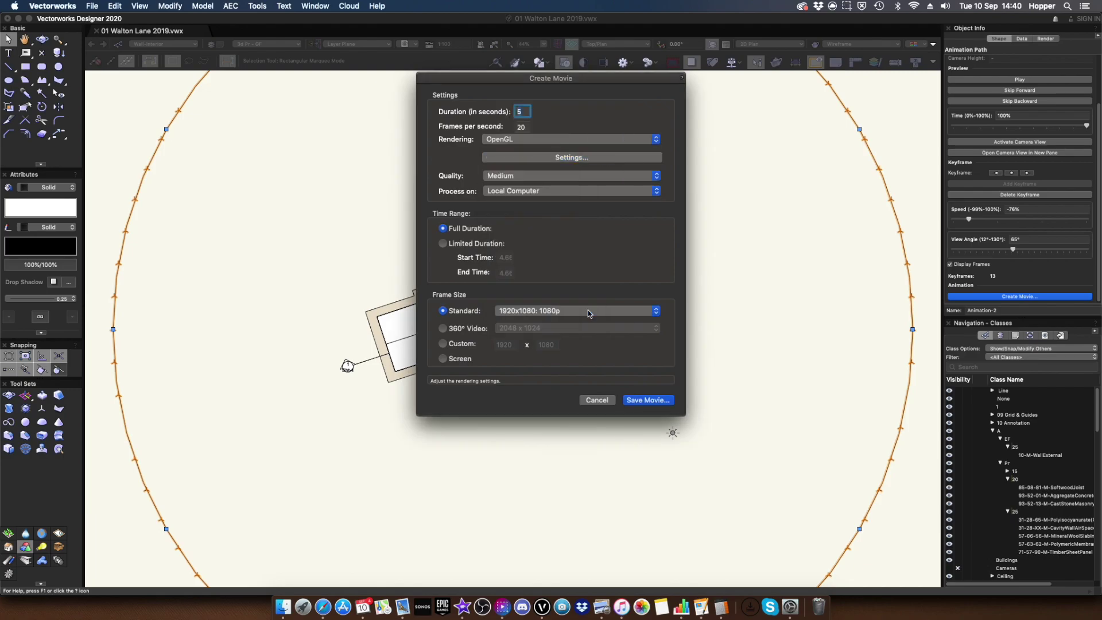
Keep 1920x1080 1080p on Local Computer, set Quality to High, and choose Save Movie
click(537, 312)
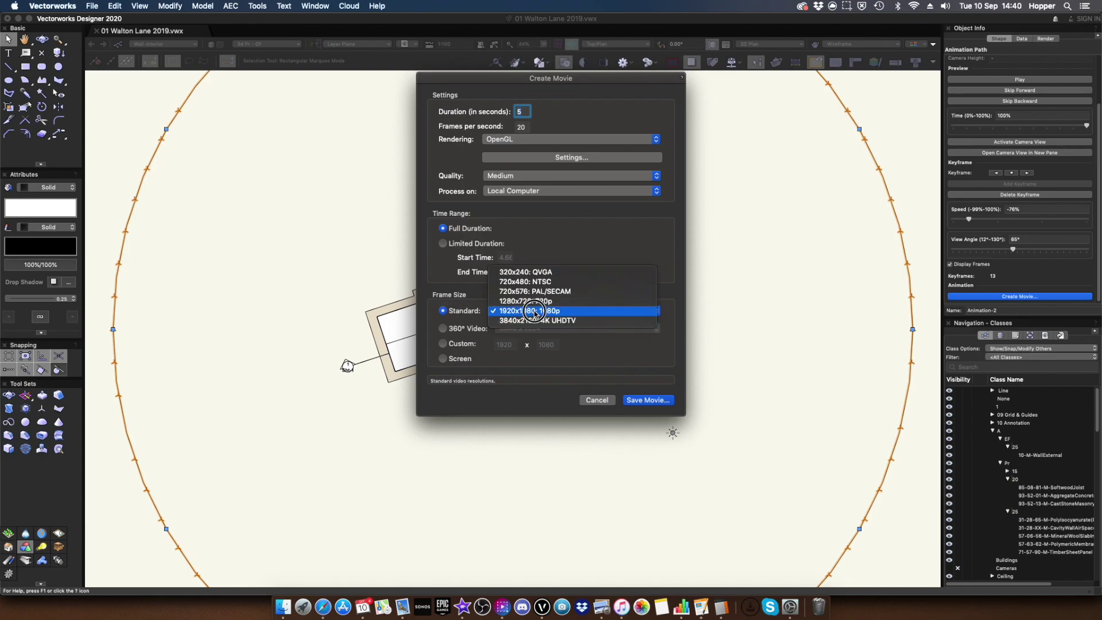
click(535, 313)
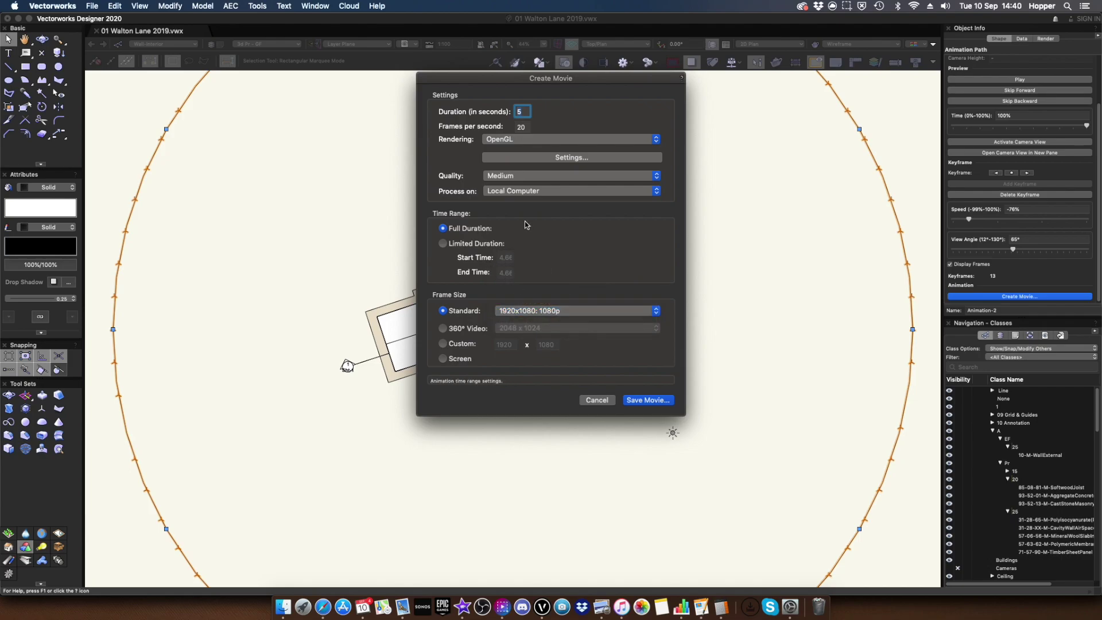
click(536, 191)
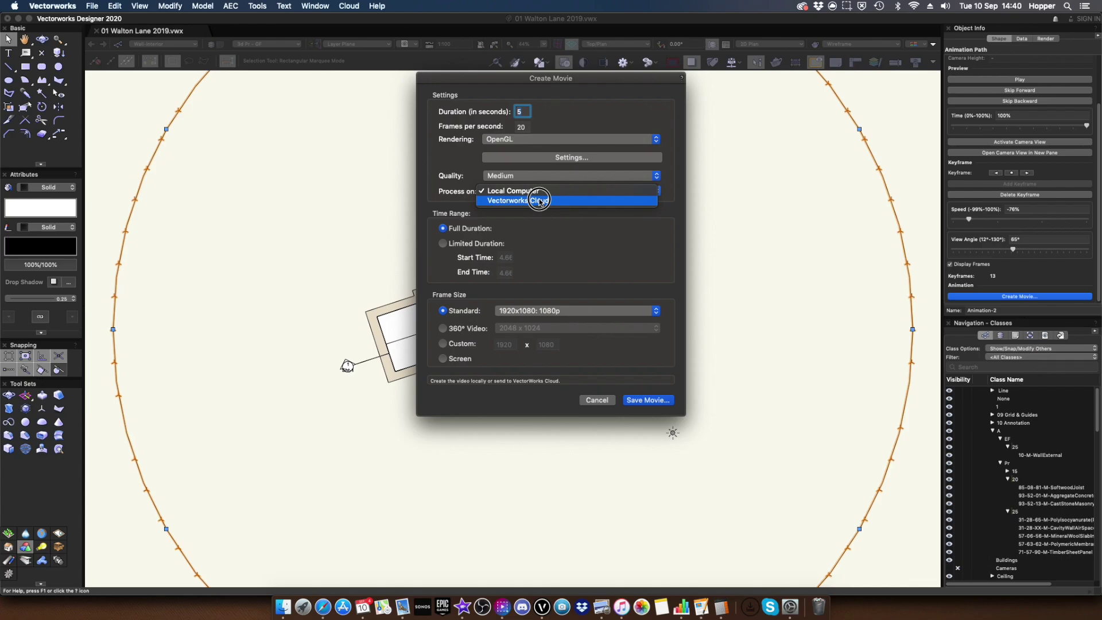
click(538, 235)
click(521, 176)
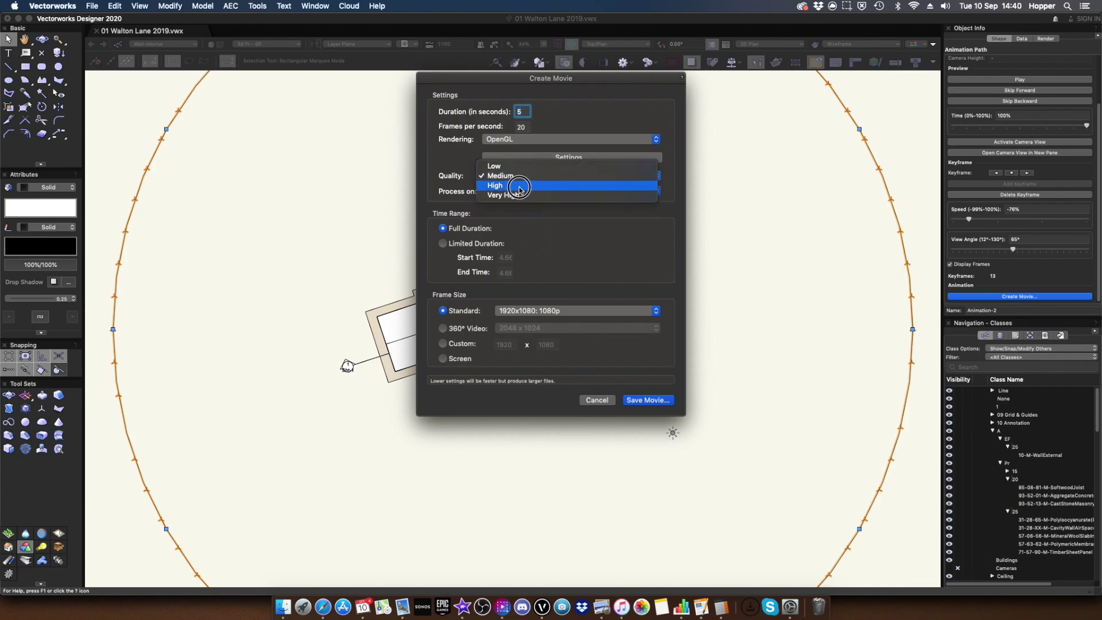
click(520, 186)
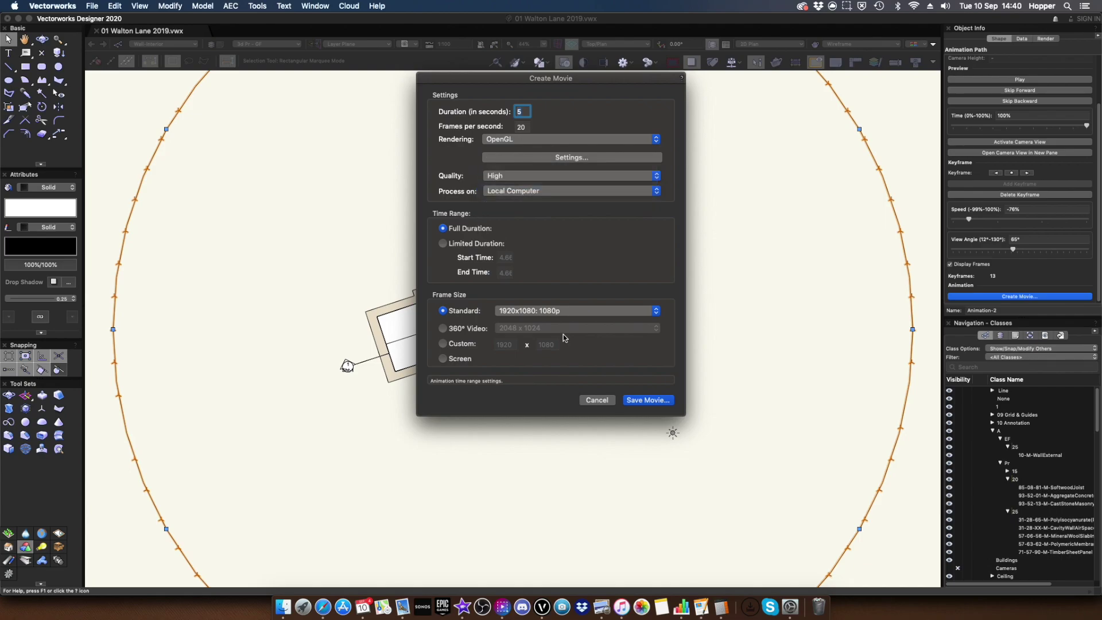
click(638, 400)
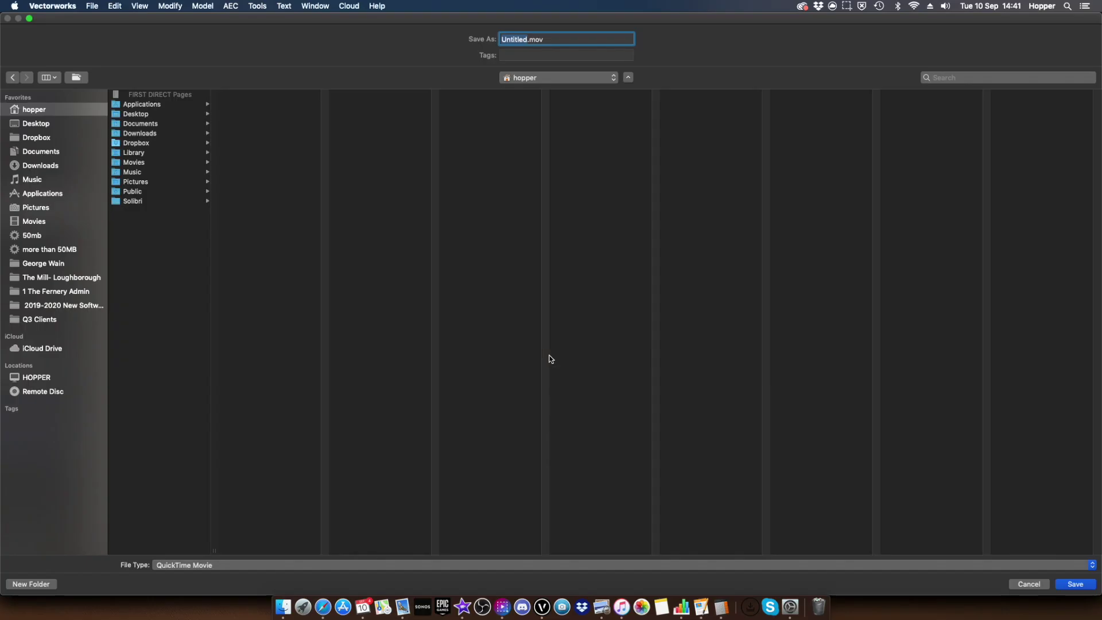
Save the orbit movie into the 'Vectorworks 2020 Best new features videos' folder and generate it
click(527, 88)
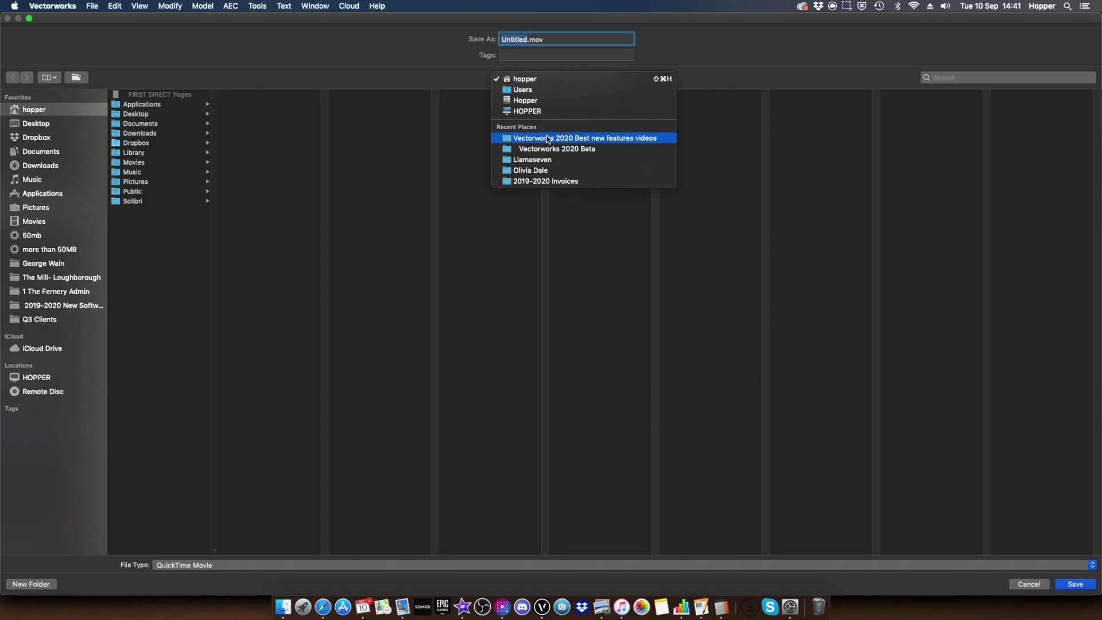
click(568, 138)
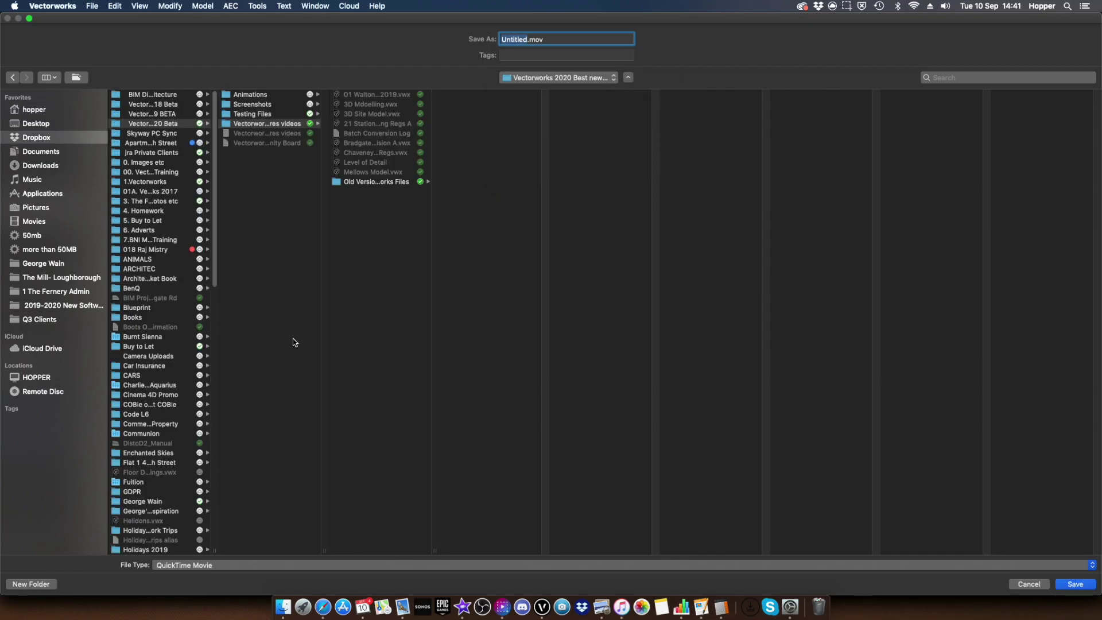
key(Return)
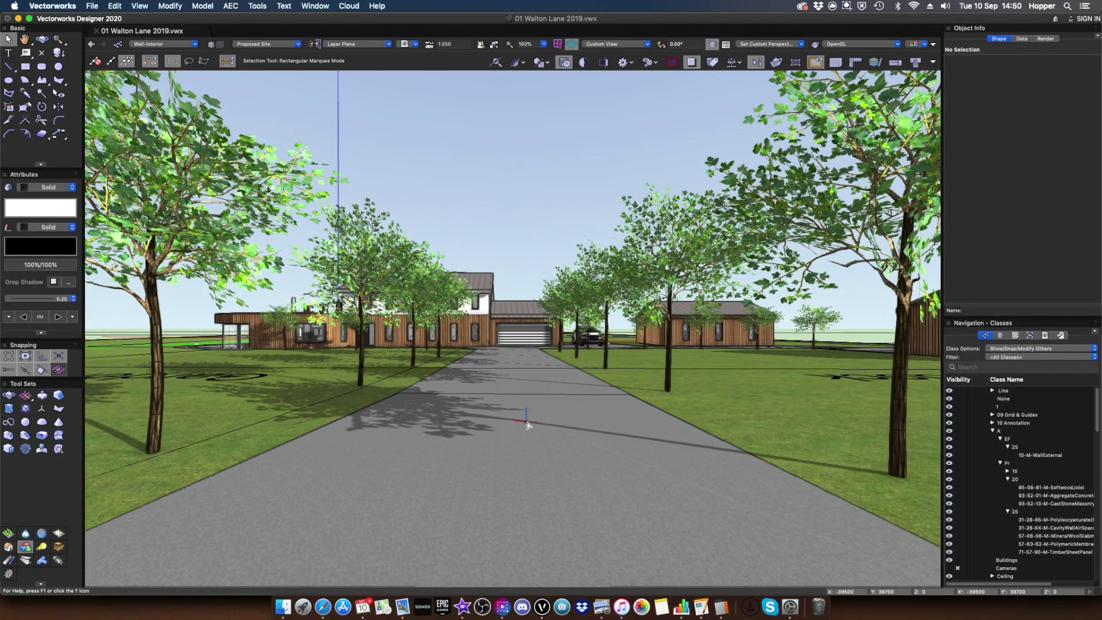
Jump to saved views 2 Approach then 3 Approach, and open Model > Walkthrough Animation
click(416, 46)
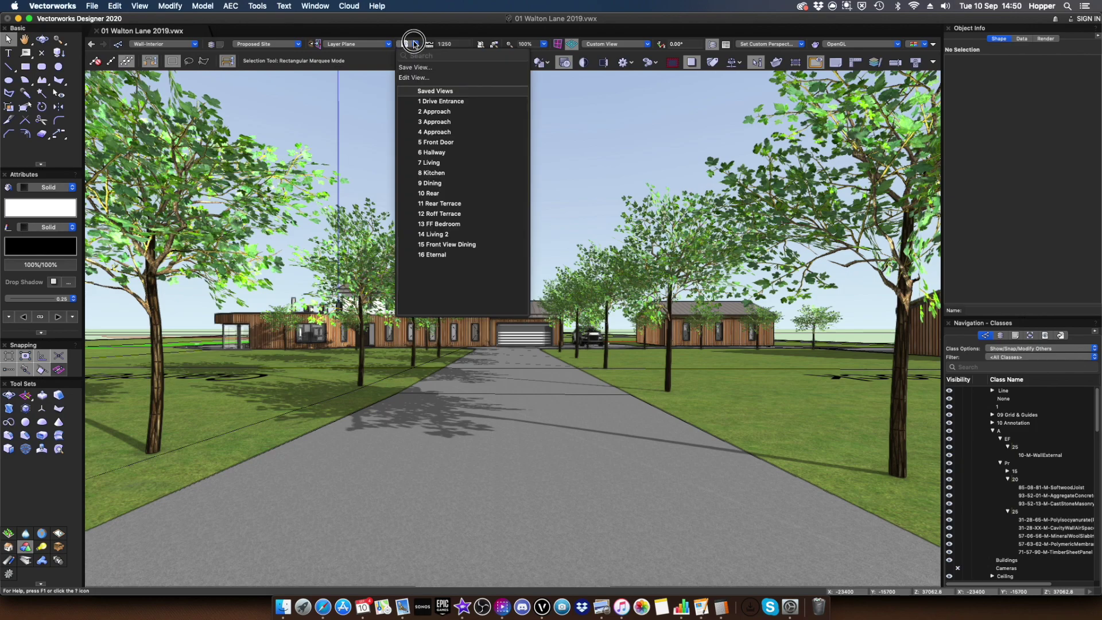
click(437, 112)
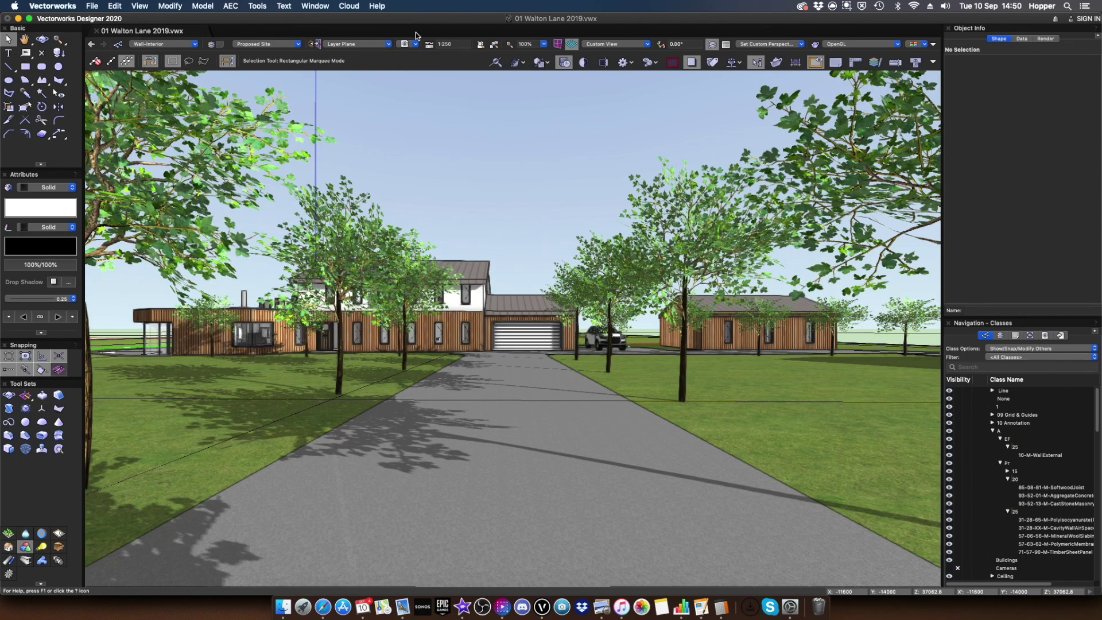
click(414, 43)
click(439, 121)
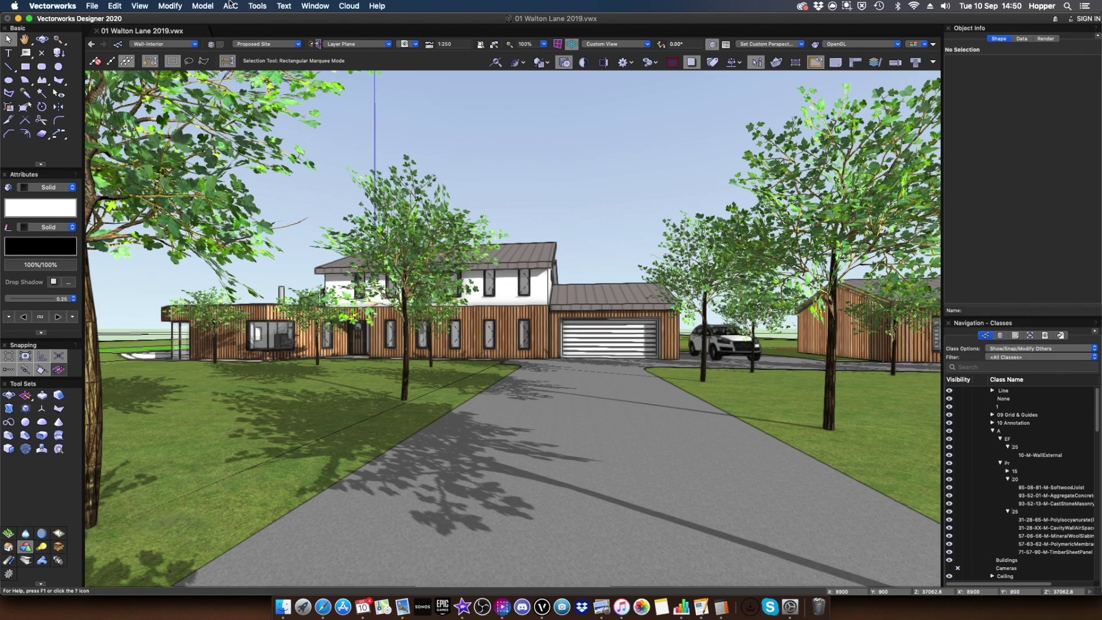
click(203, 6)
mouse_move(255, 178)
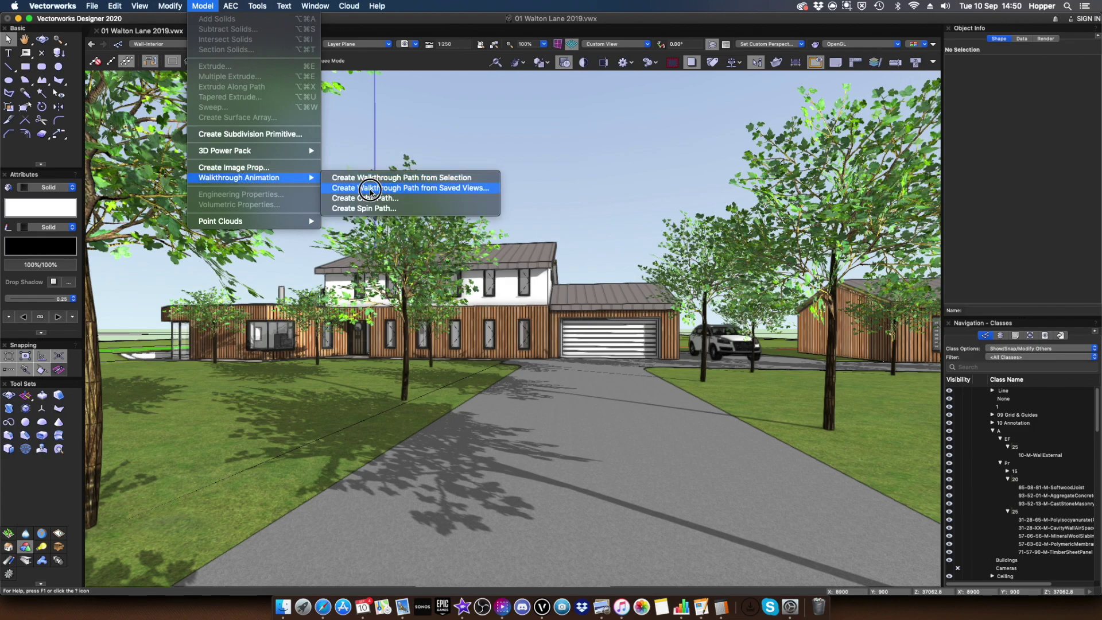
Build a walkthrough path from saved views 1 Drive Entrance through 10 Rear
click(407, 190)
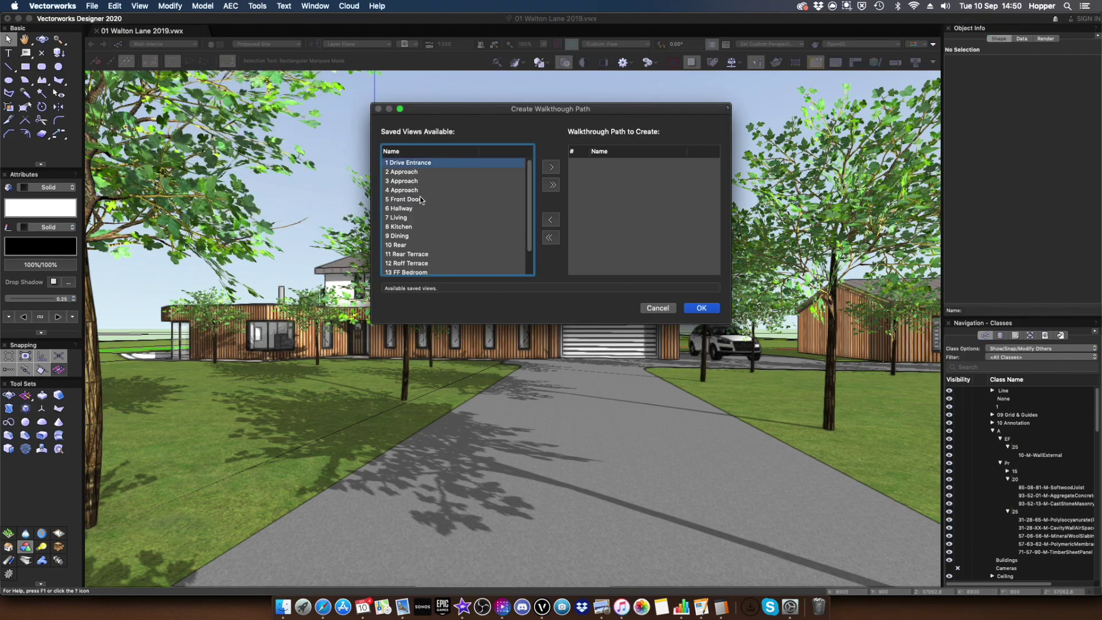
scroll(421, 201, down, 3)
shift+click(404, 270)
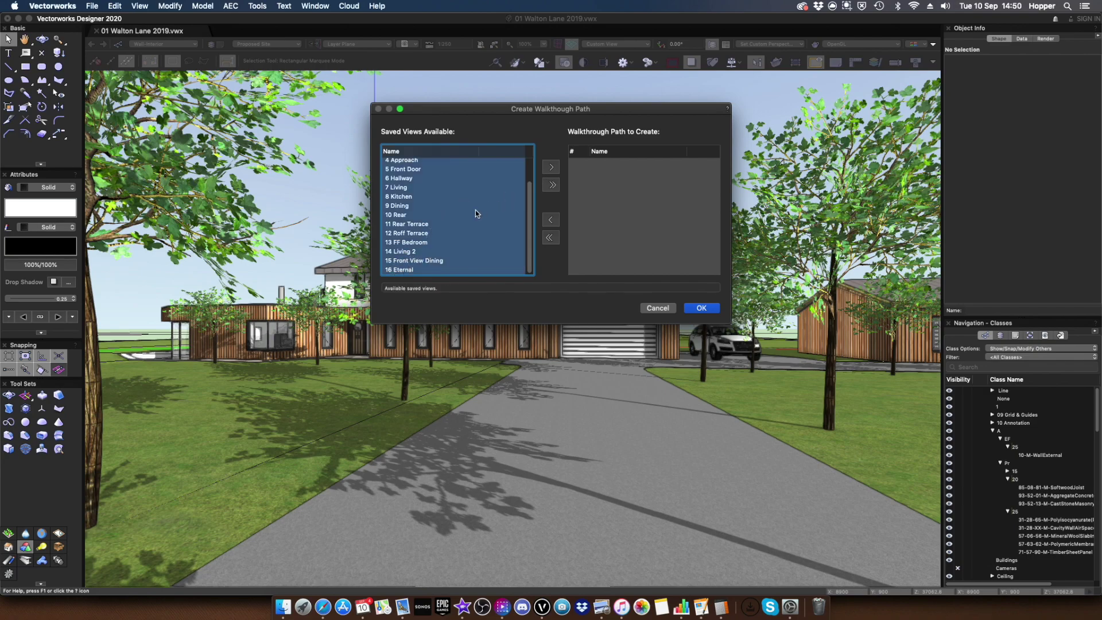
scroll(431, 213, up, 3)
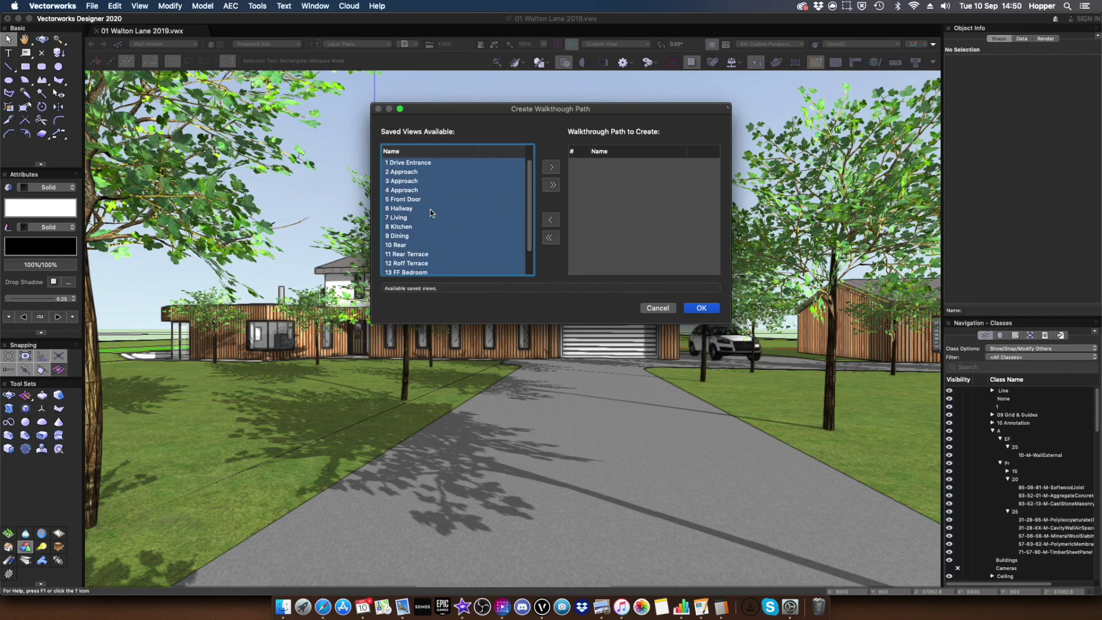
click(421, 163)
click(551, 169)
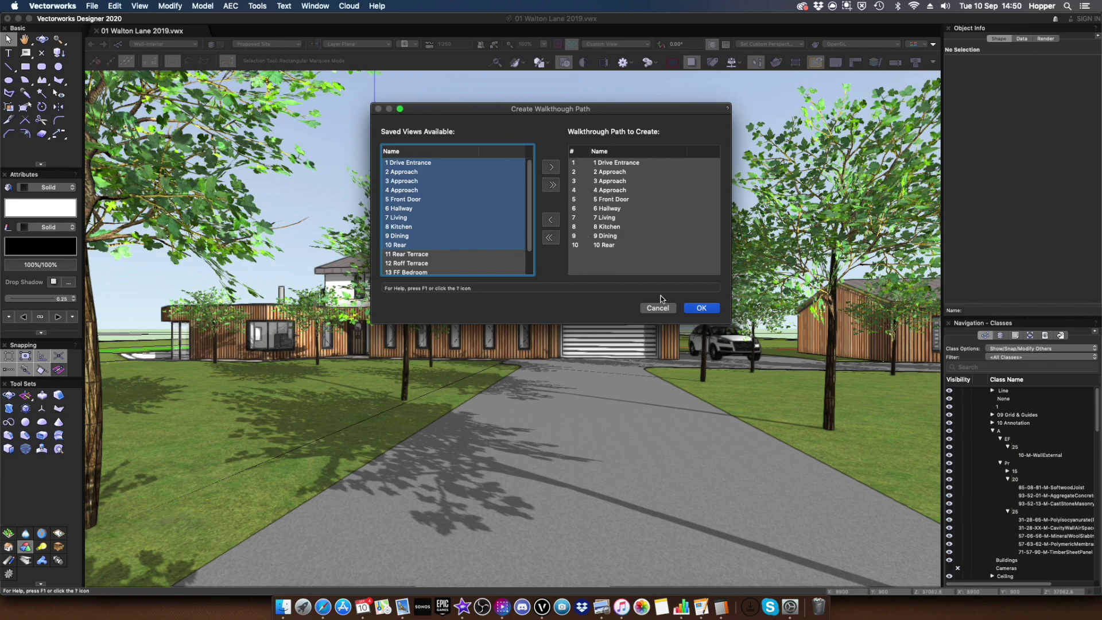
click(705, 308)
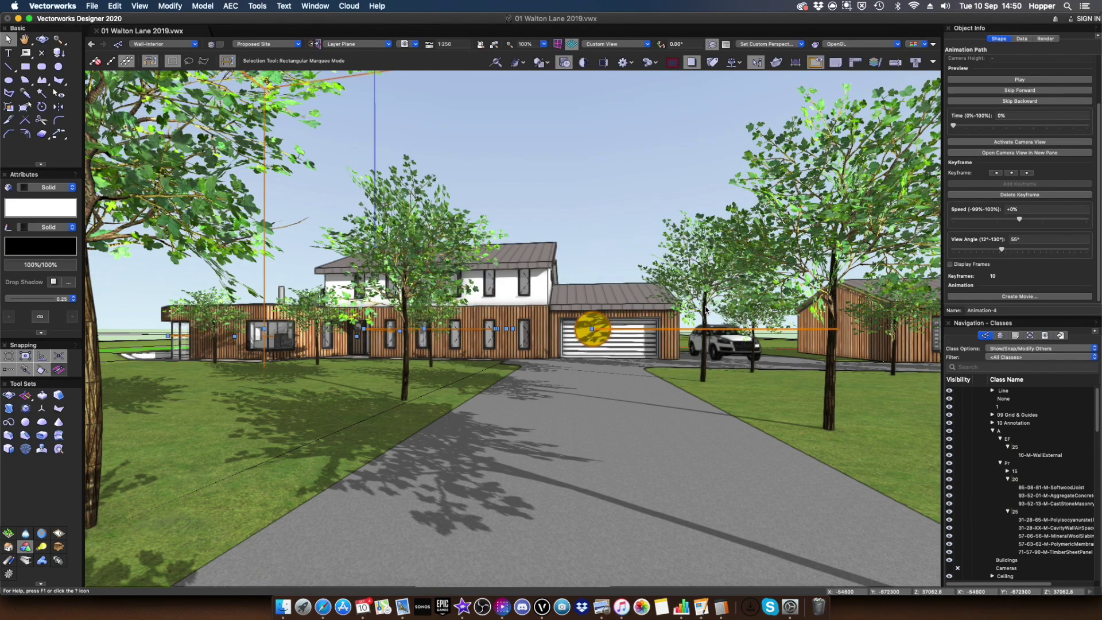
Play the walkthrough through its camera view and open Create Movie for Animation-4
click(1021, 144)
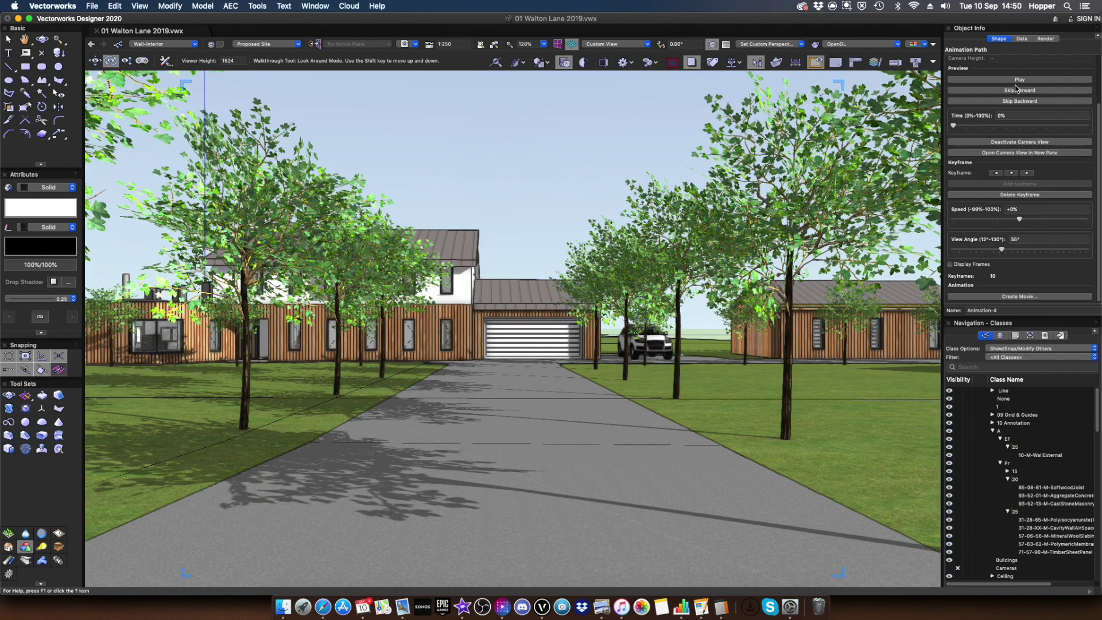
click(1016, 80)
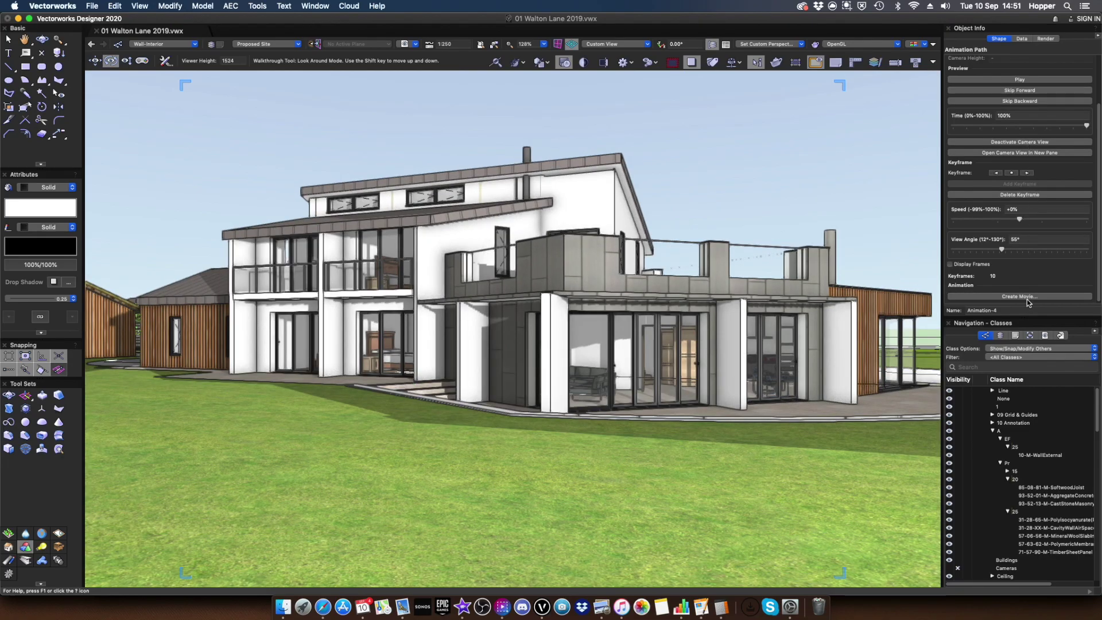
click(1025, 296)
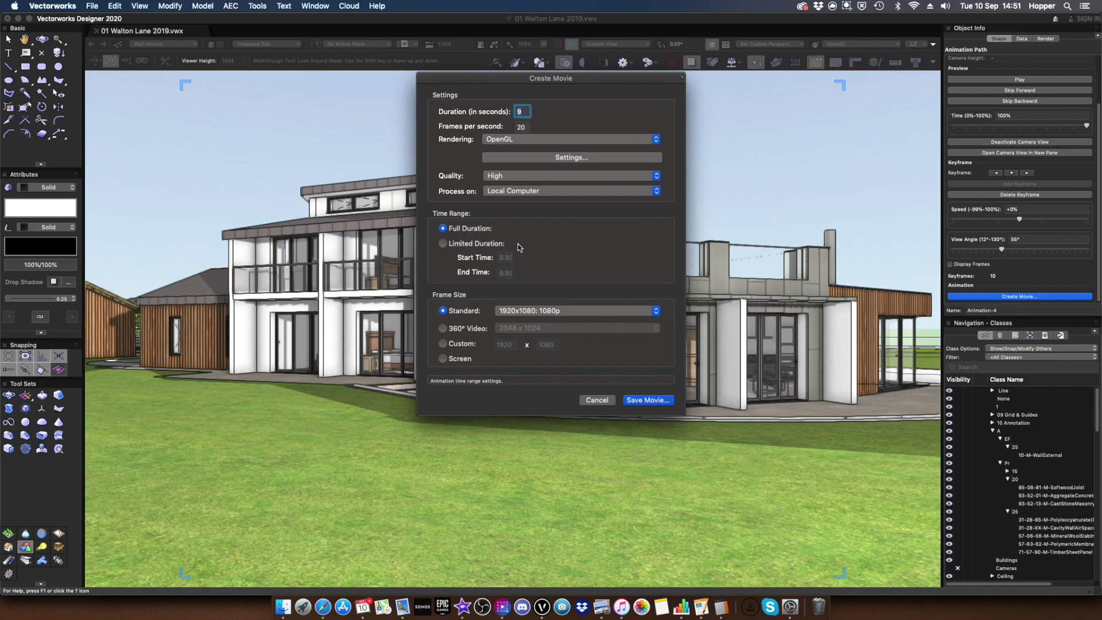
Set the movie to 30 frames per second and a 10-second duration
click(522, 127)
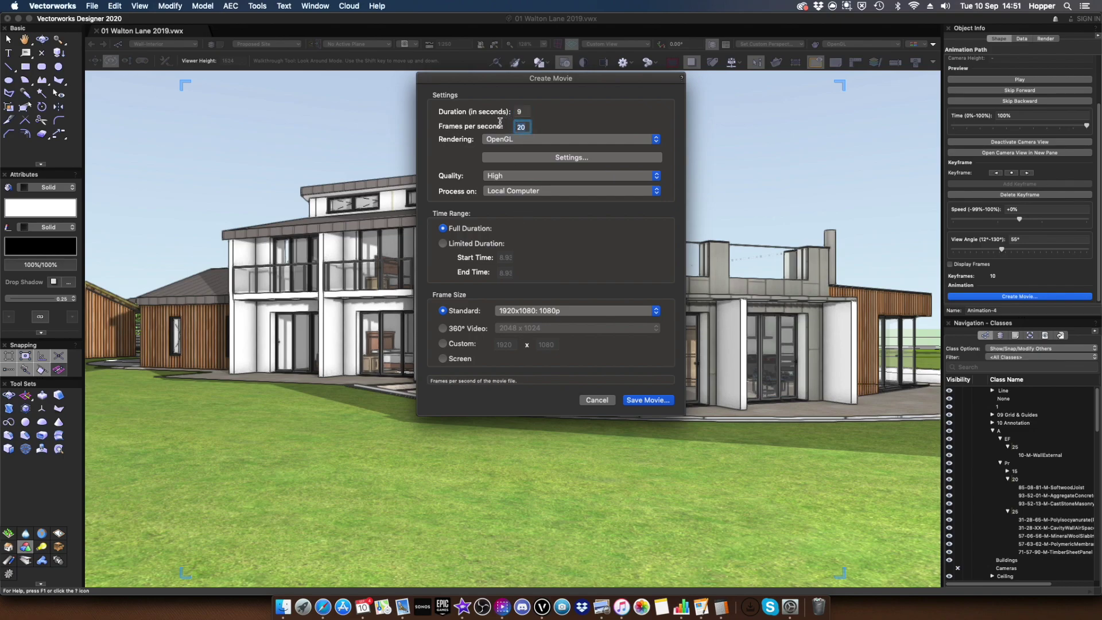
text(3)
key(shift+Tab)
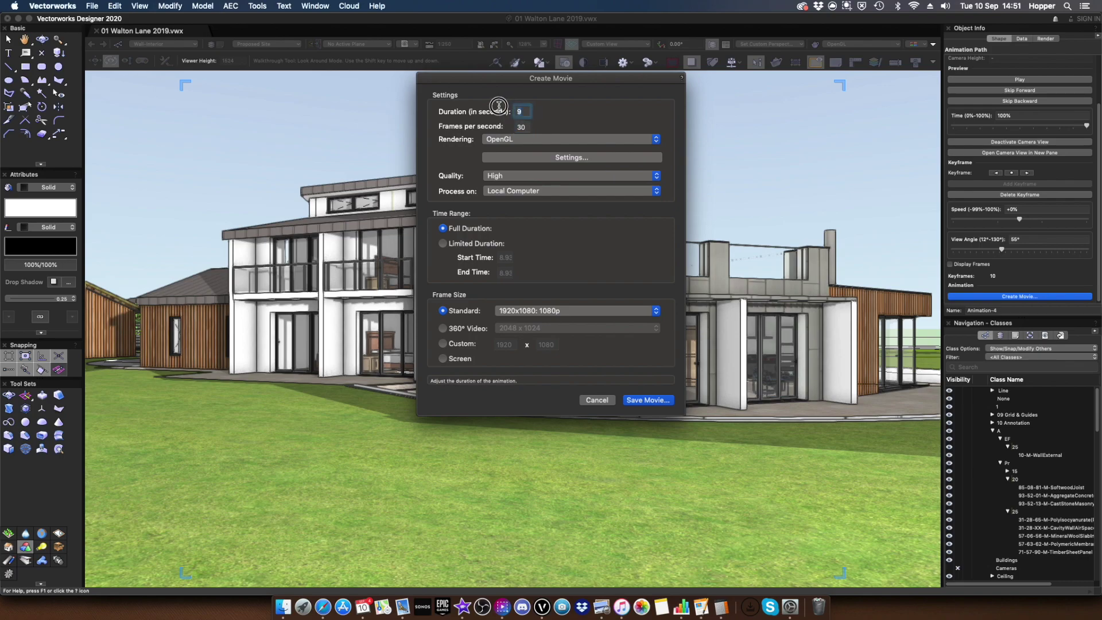
text(10)
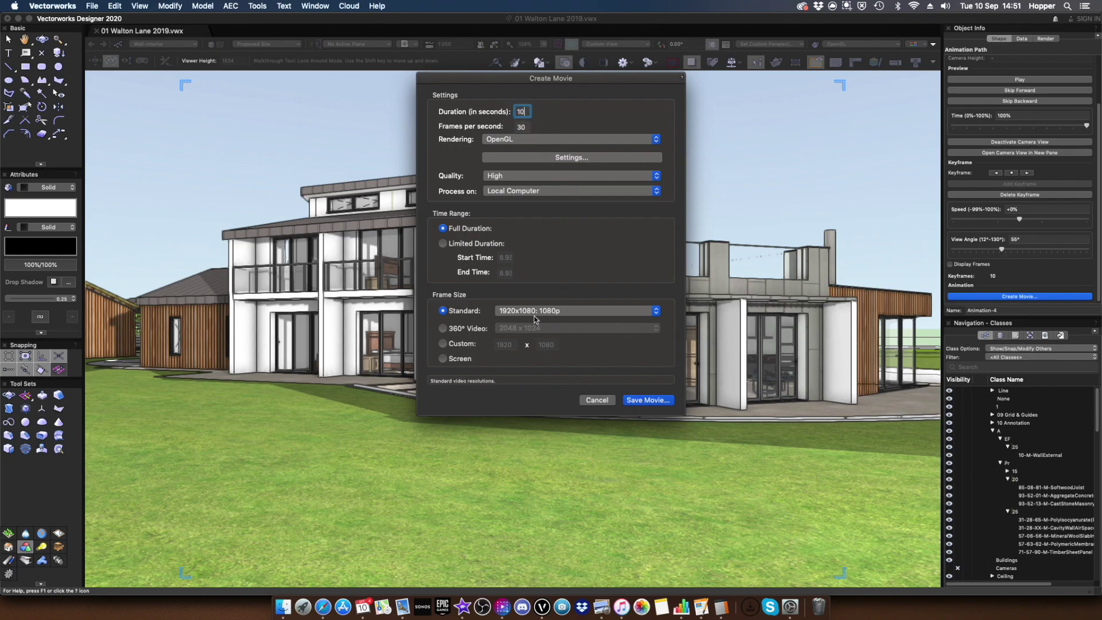
Save the movie as Walkthrough.mov, correcting the misspelled name
click(647, 401)
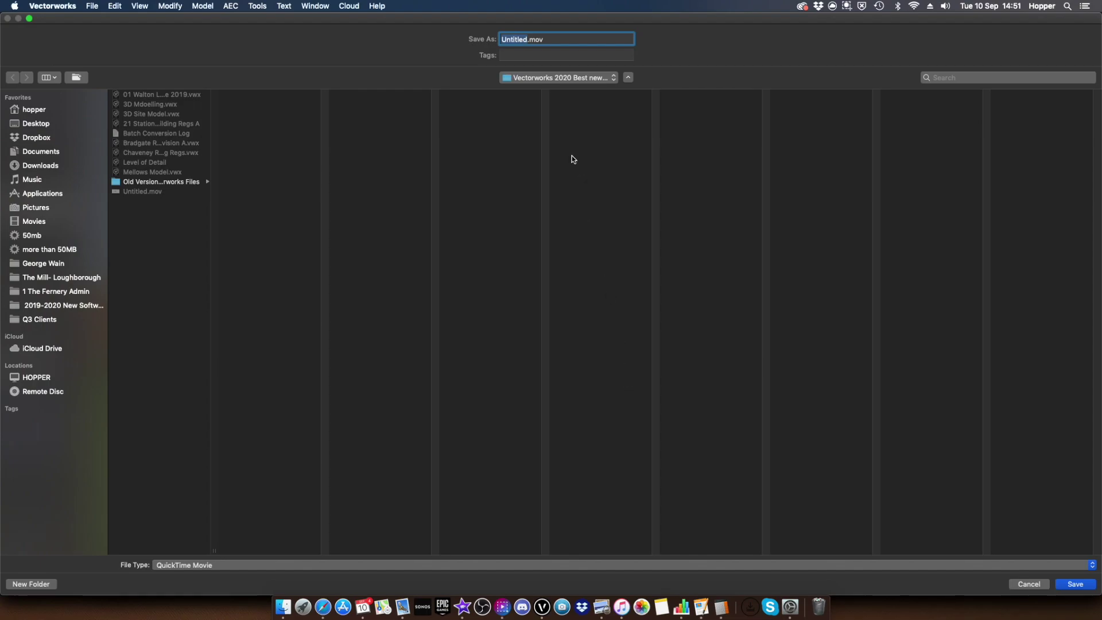
text(Wlakthrough)
right_click(509, 38)
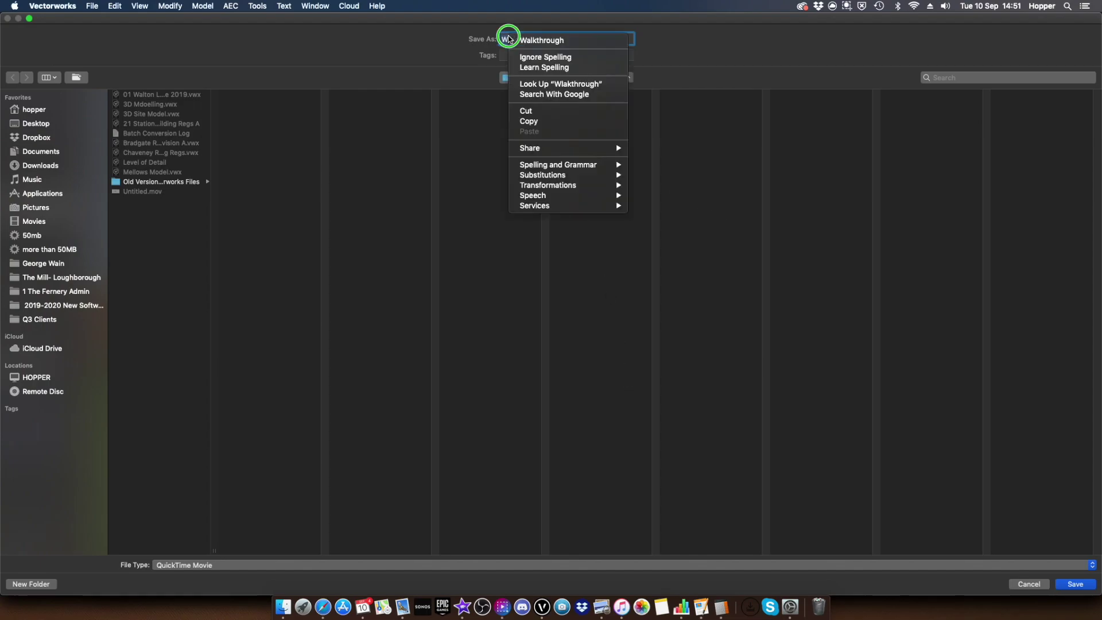
click(531, 38)
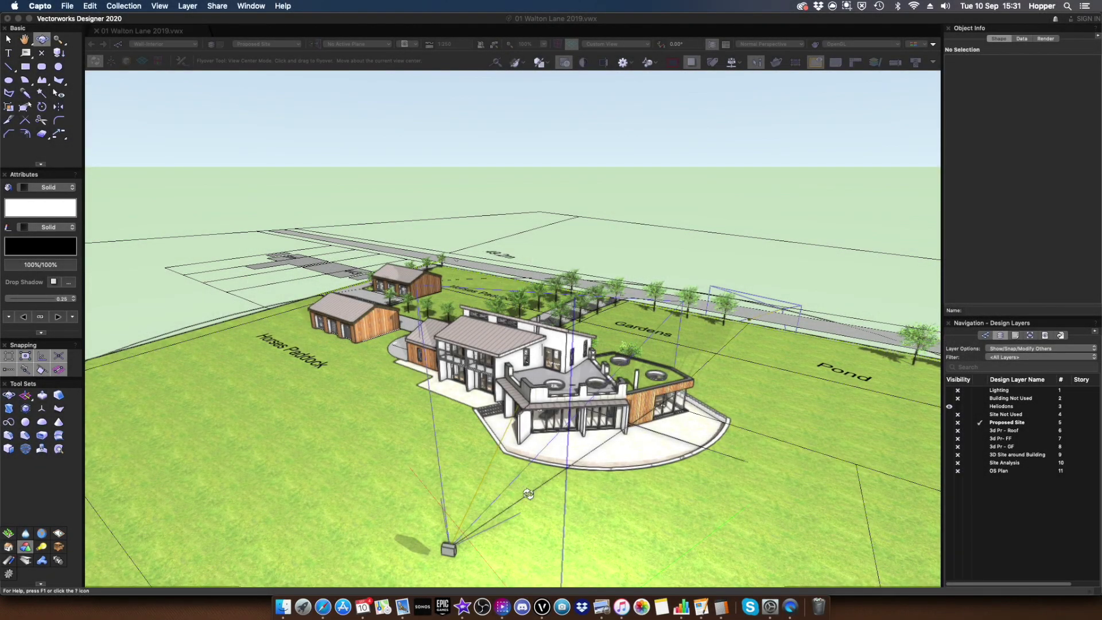
Orbit the site model down close in front of the house and show the saved views list
click(528, 493)
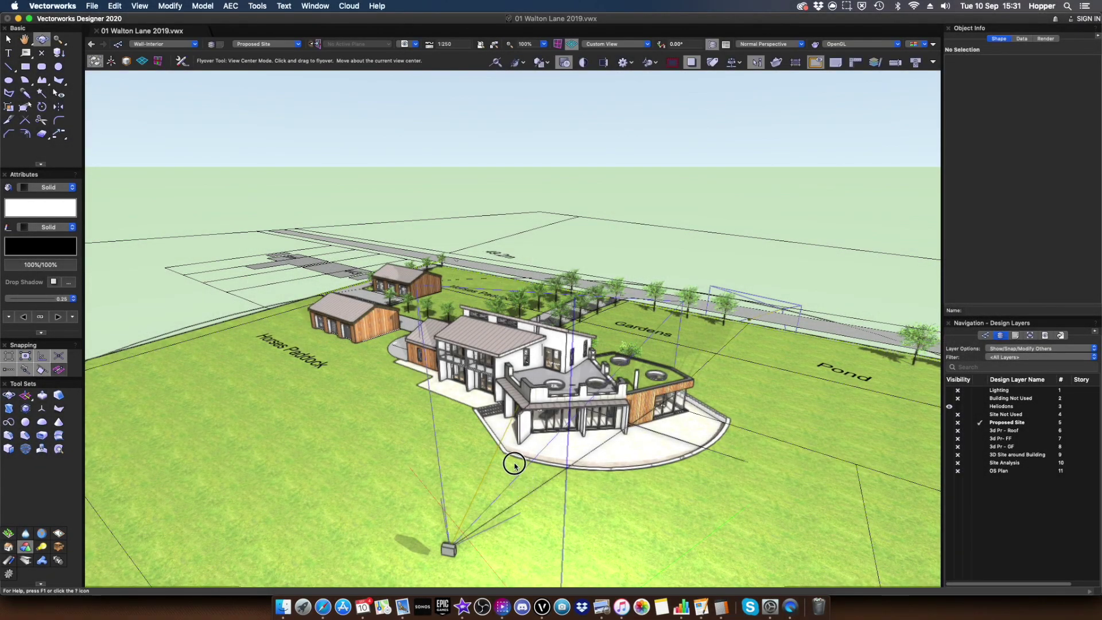
mouse_move(553, 463)
mouse_down()
mouse_move(494, 411)
mouse_move(492, 446)
mouse_move(544, 458)
mouse_move(466, 405)
mouse_move(544, 431)
mouse_move(470, 384)
mouse_move(470, 406)
mouse_up()
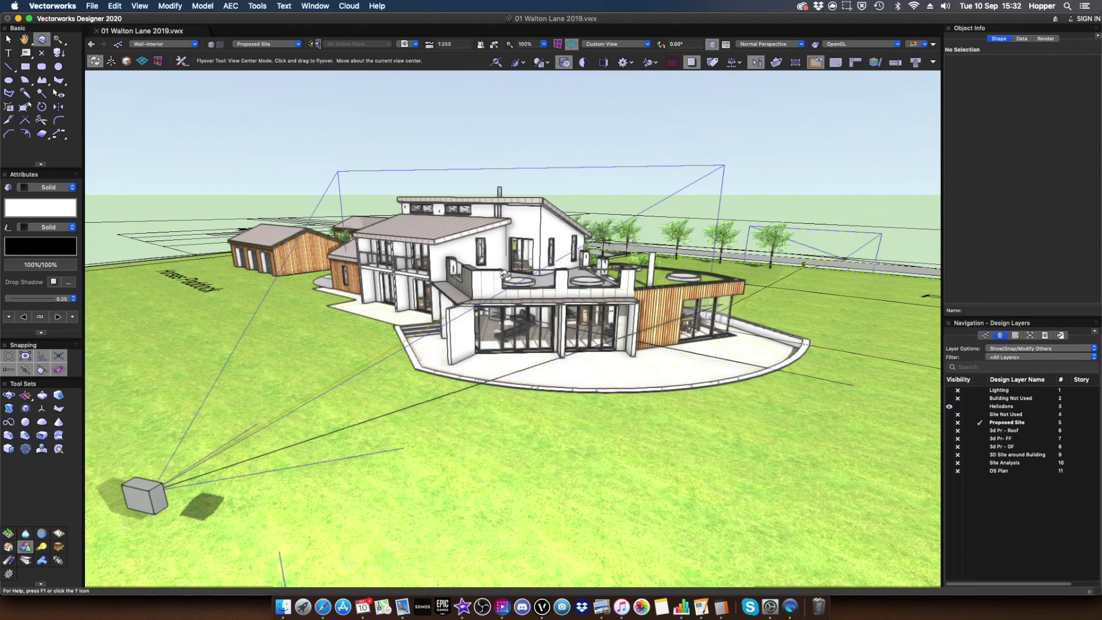
click(414, 45)
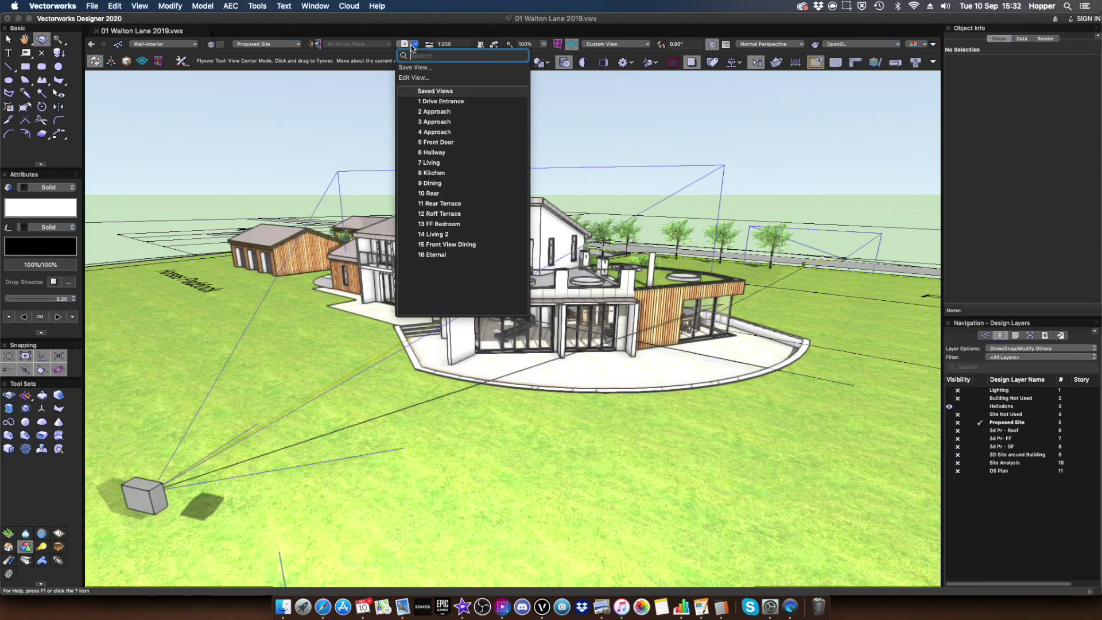
Jump to saved view 7 Living and look around it with the Walkthrough tool
click(433, 163)
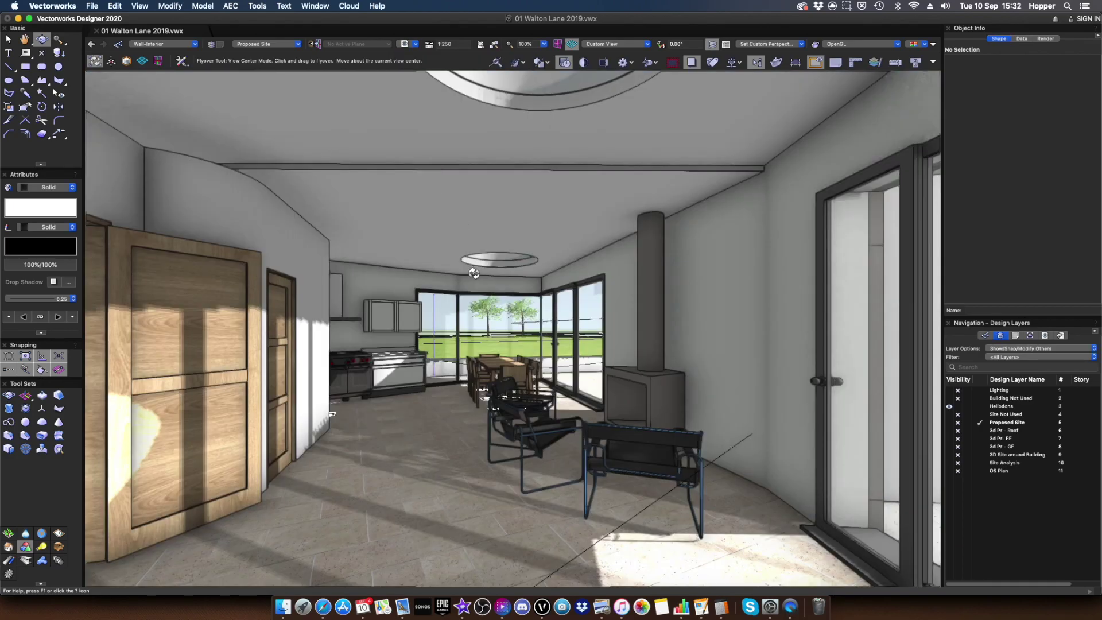
click(42, 547)
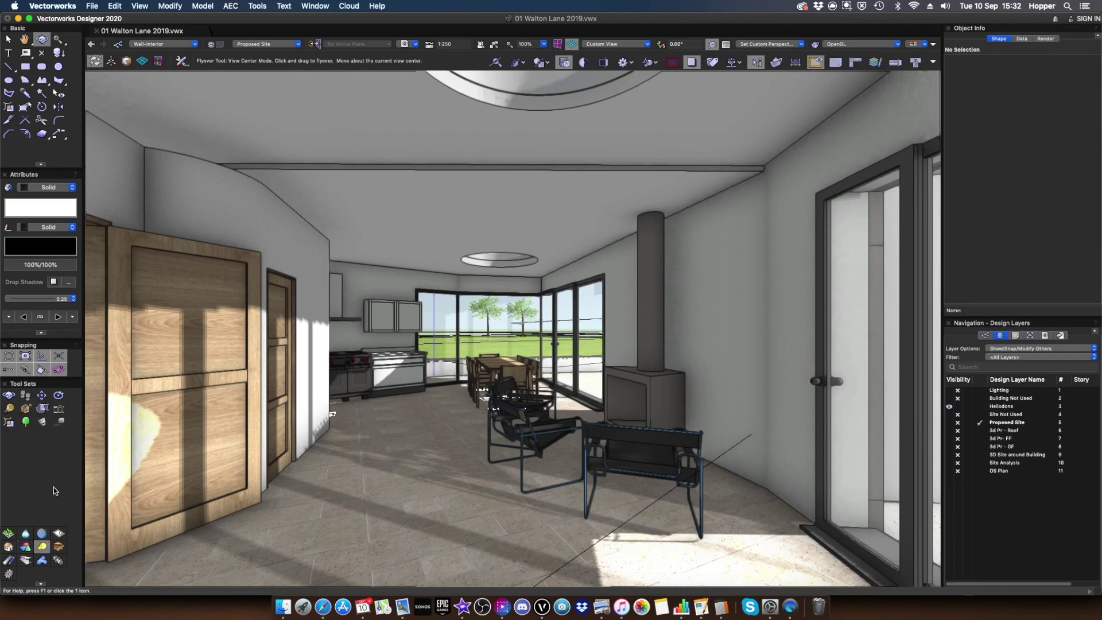
click(25, 395)
drag(464, 422, 529, 408)
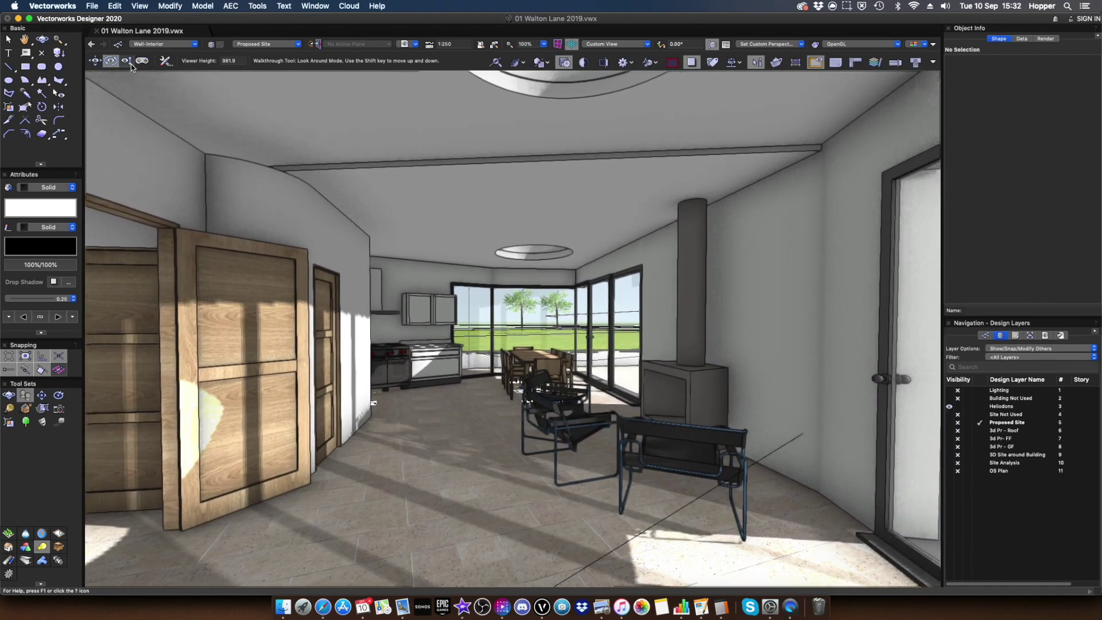
Walk forward in Walk Mode into the kitchen, then bring up the Resource Manager
click(95, 61)
drag(525, 386, 299, 373)
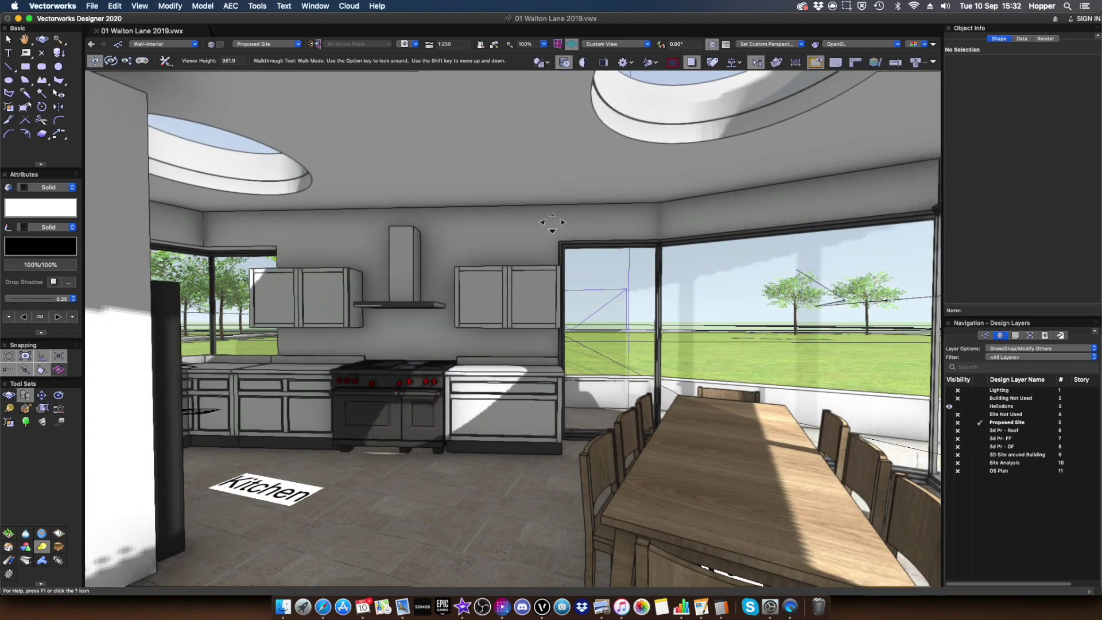
key(super+r)
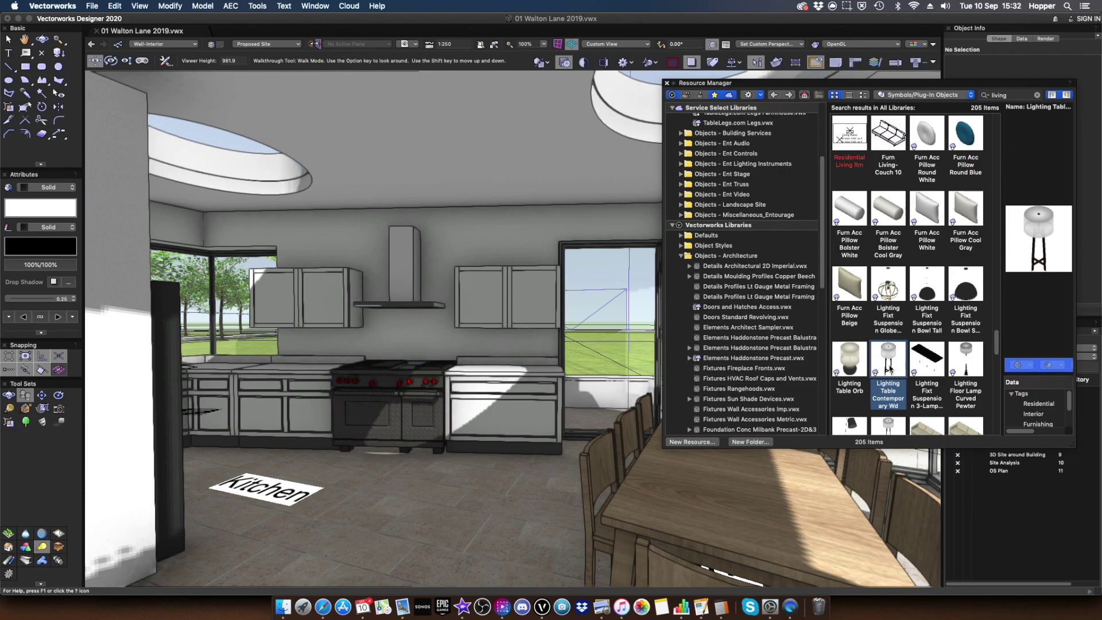
Insert the Lighting Table Contemporary Wd lamp by the Kitchen label, replacing the conflicting light and making its class visible
double_click(889, 368)
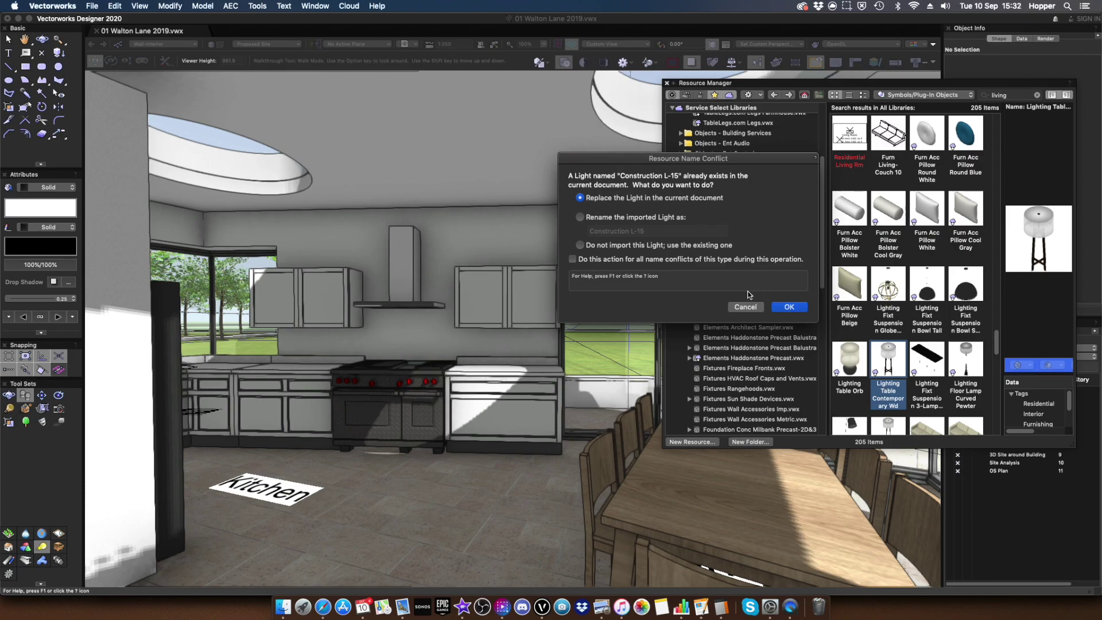
click(789, 307)
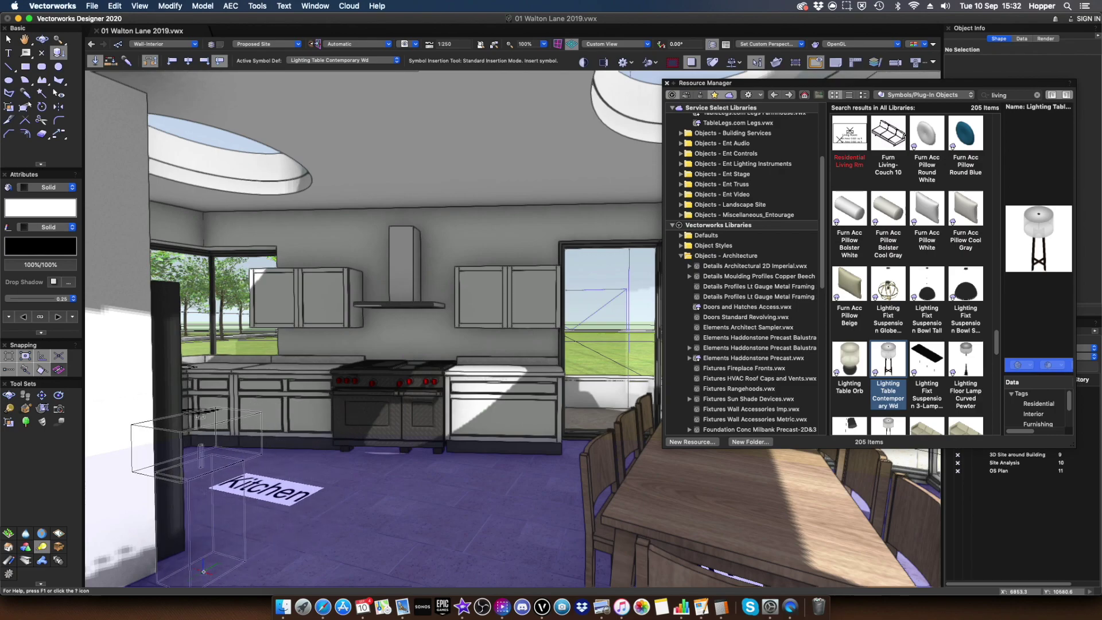
click(203, 571)
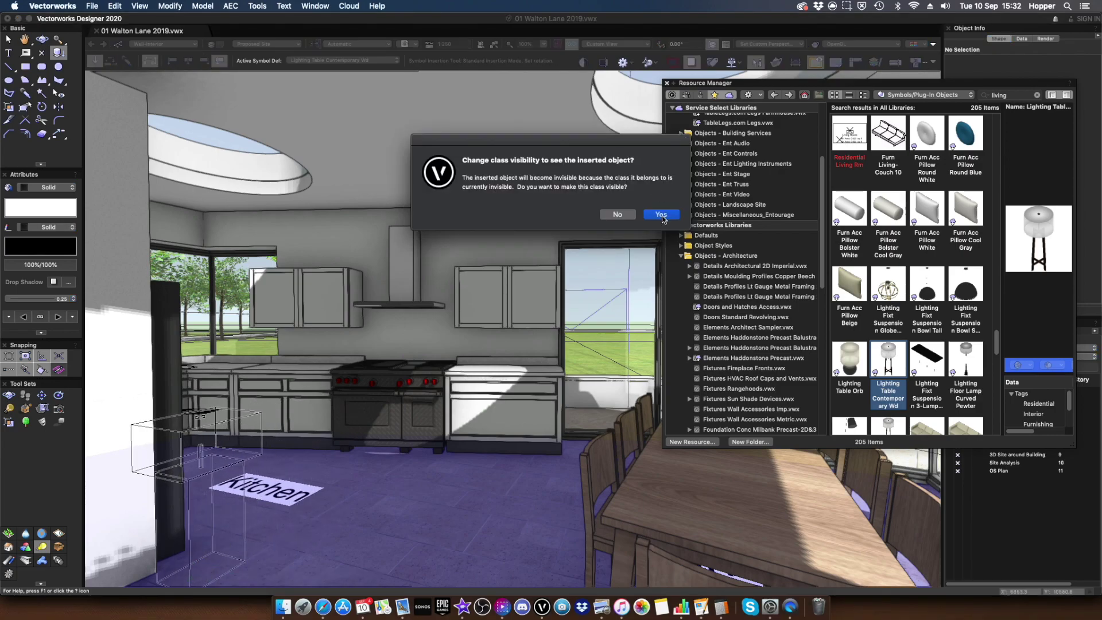
click(662, 215)
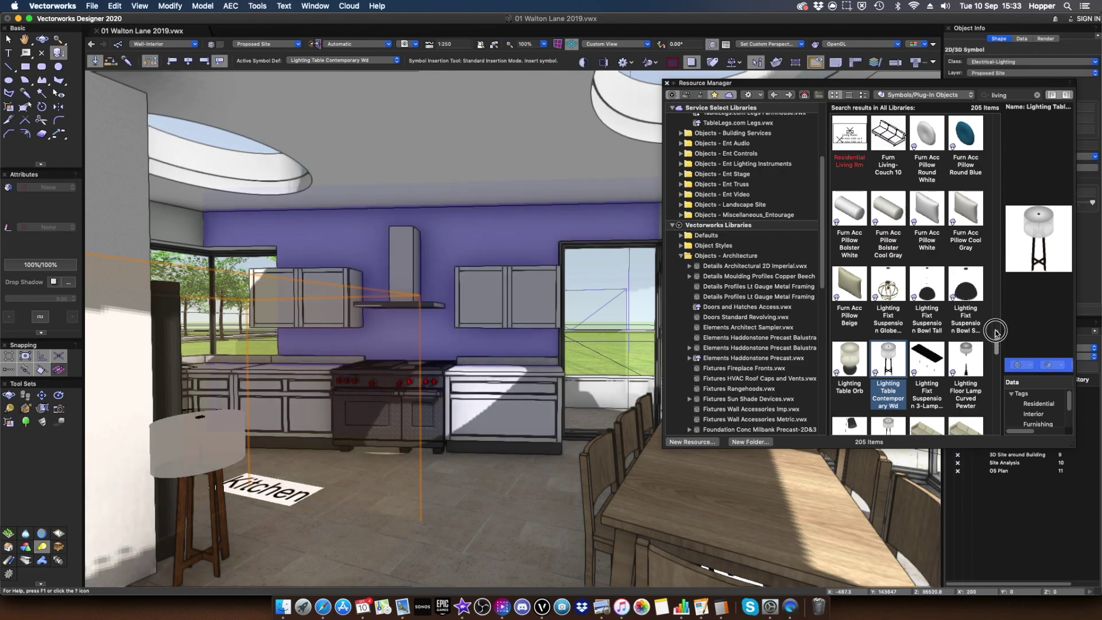
Search the library for 'kitchen' and place two Furn Acc Stainless Steel Pasta Pots on the counter
drag(995, 332, 979, 111)
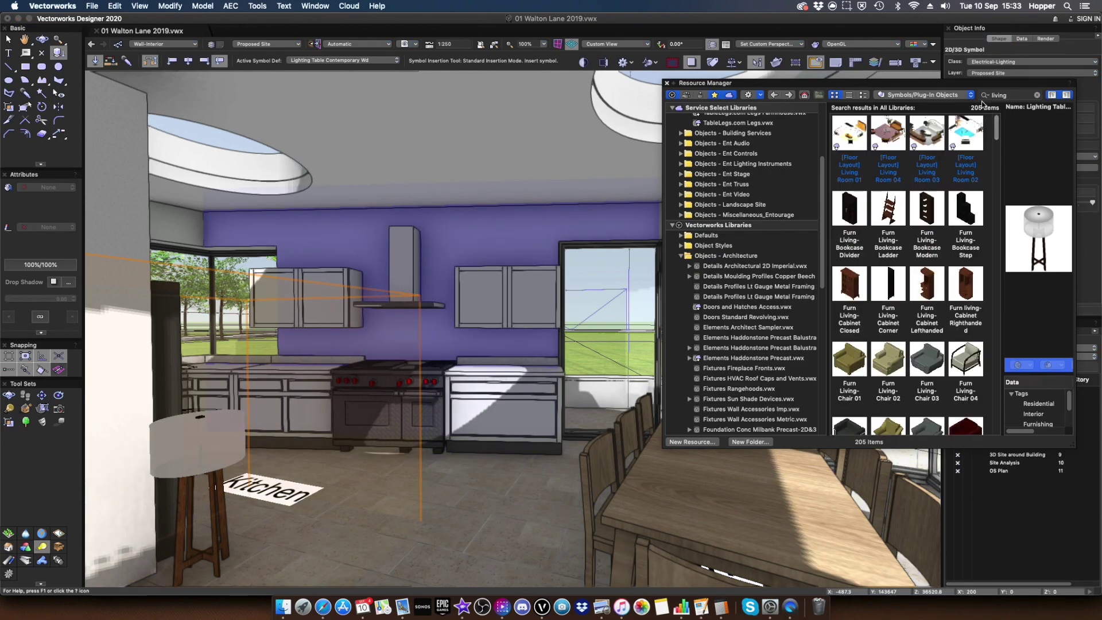
click(983, 95)
text(k)
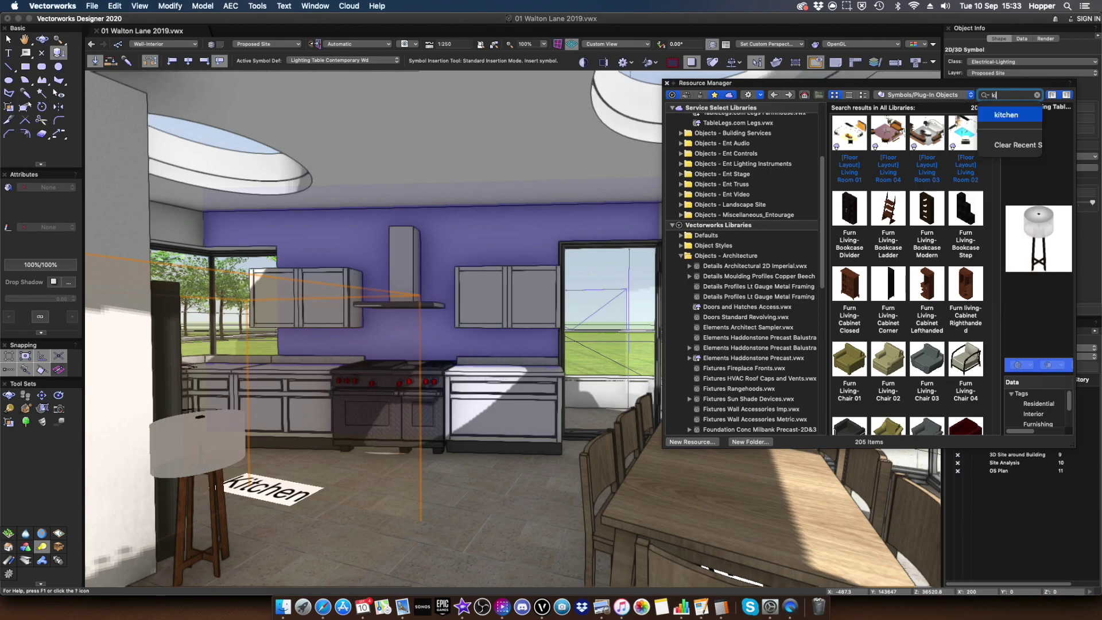
text(itchen)
key(Return)
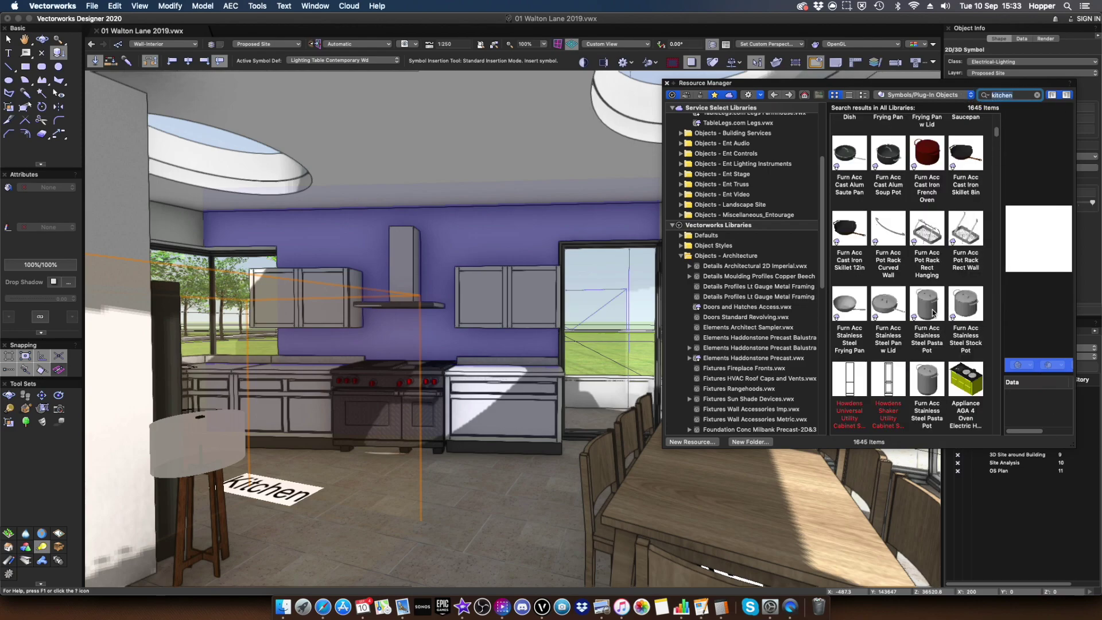
click(928, 315)
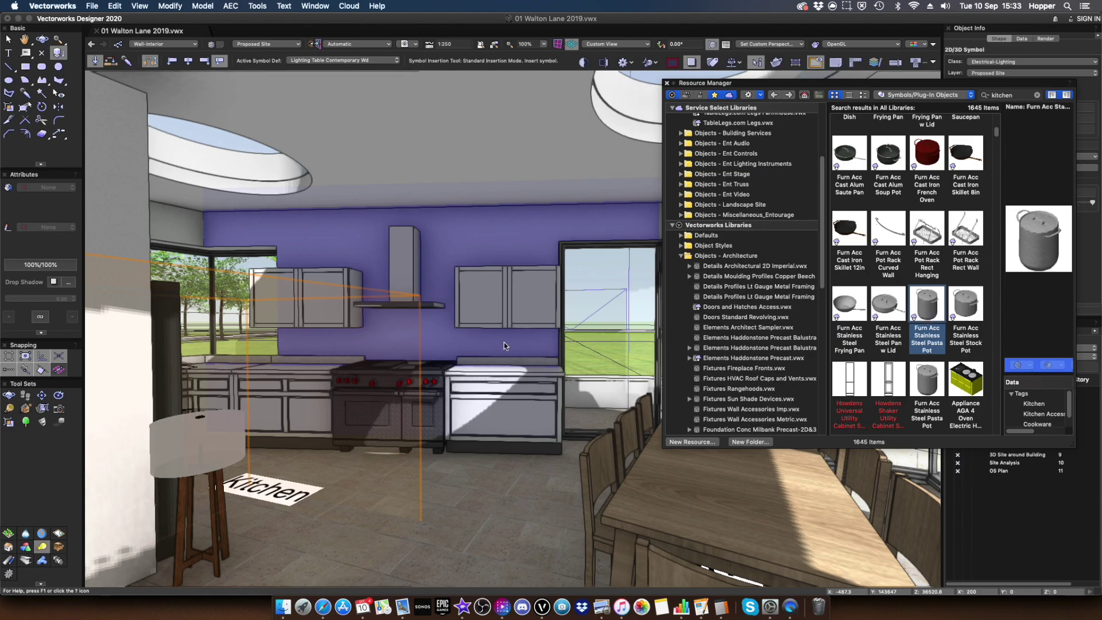
click(472, 368)
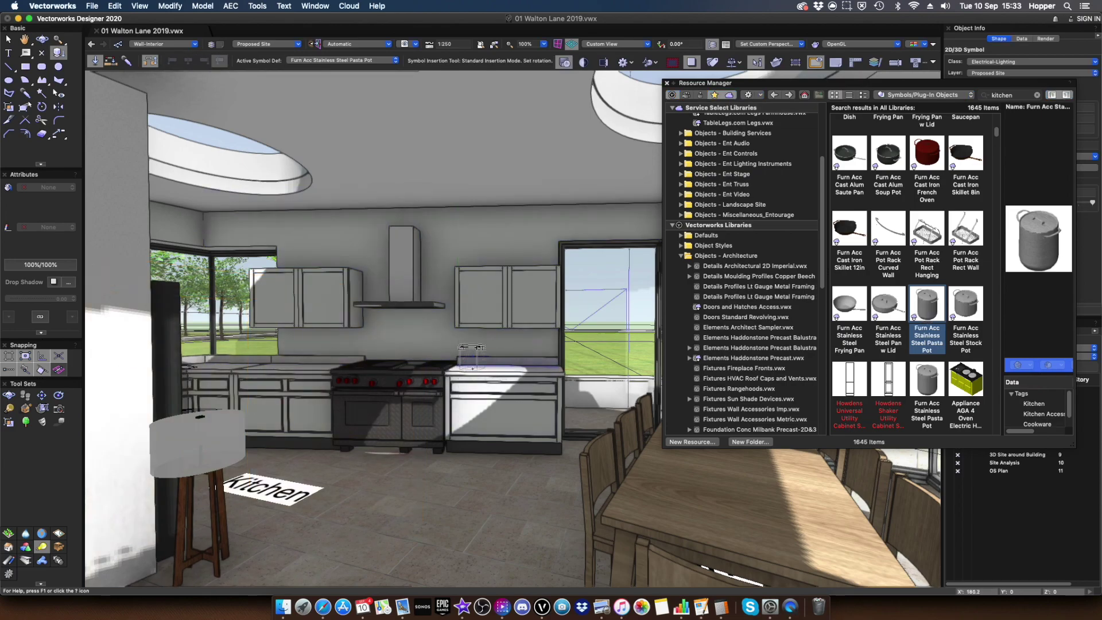
click(472, 368)
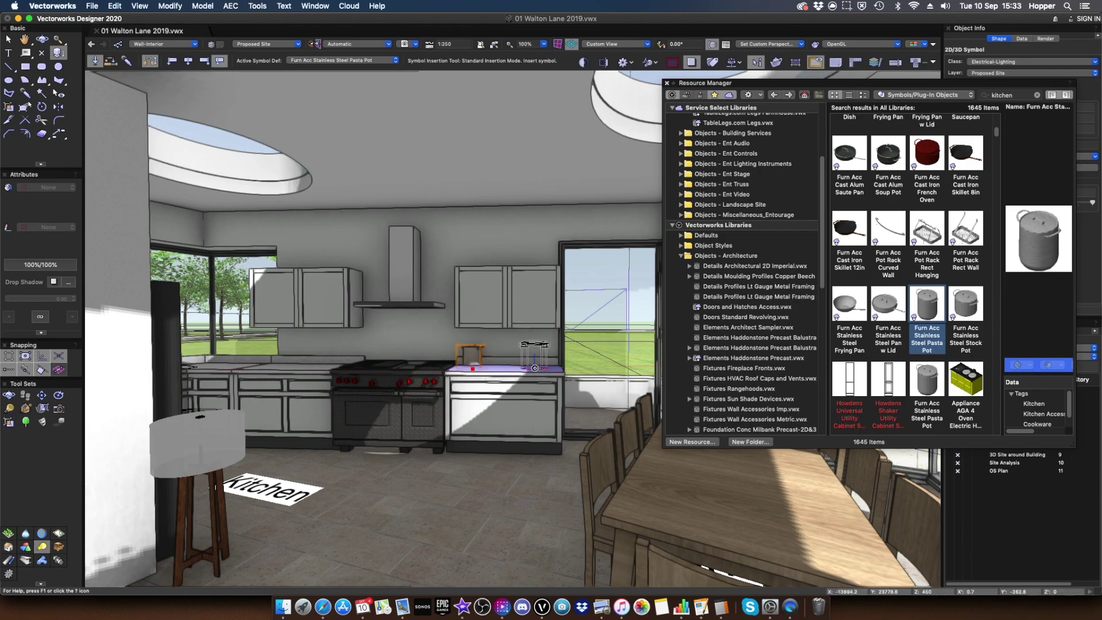
click(534, 368)
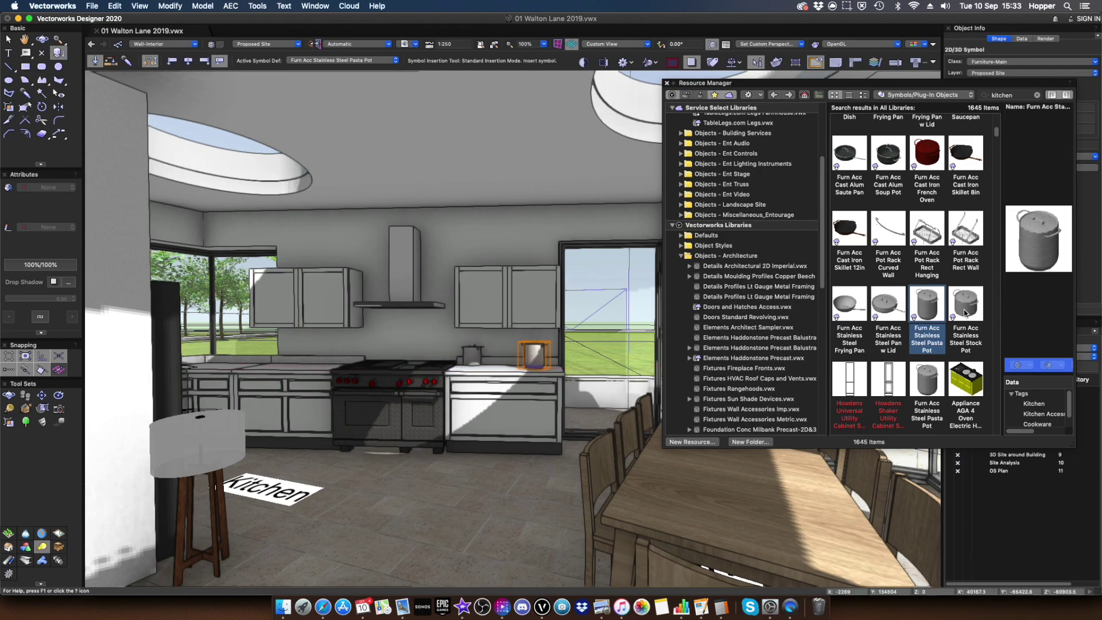
key(x)
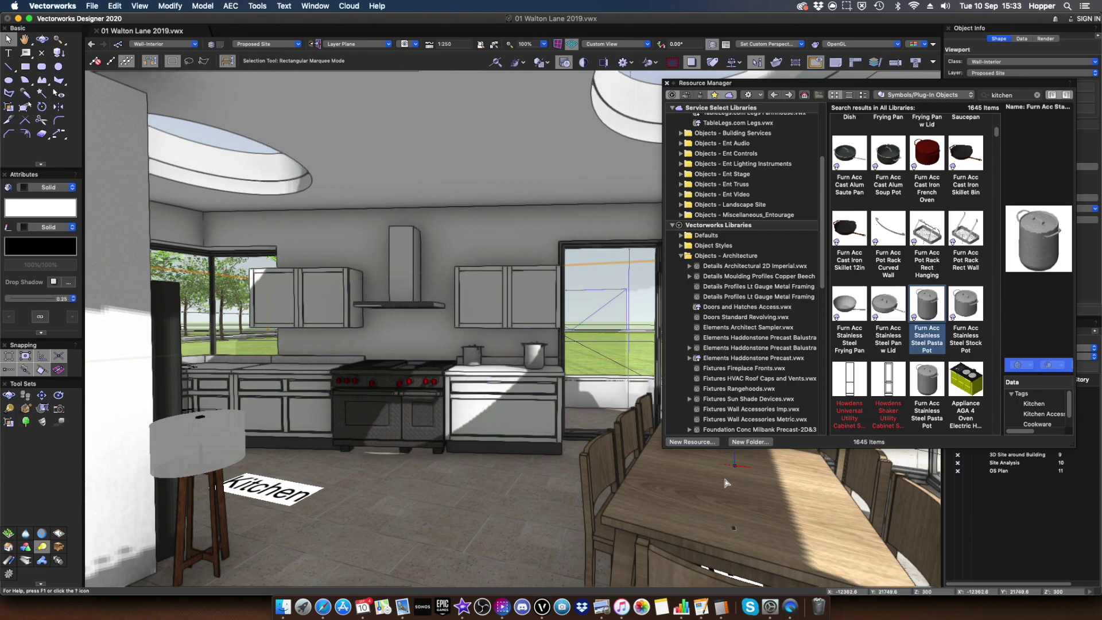
Close the Resource Manager and rotate the view with Flyover to face the tree-lined drive
click(666, 83)
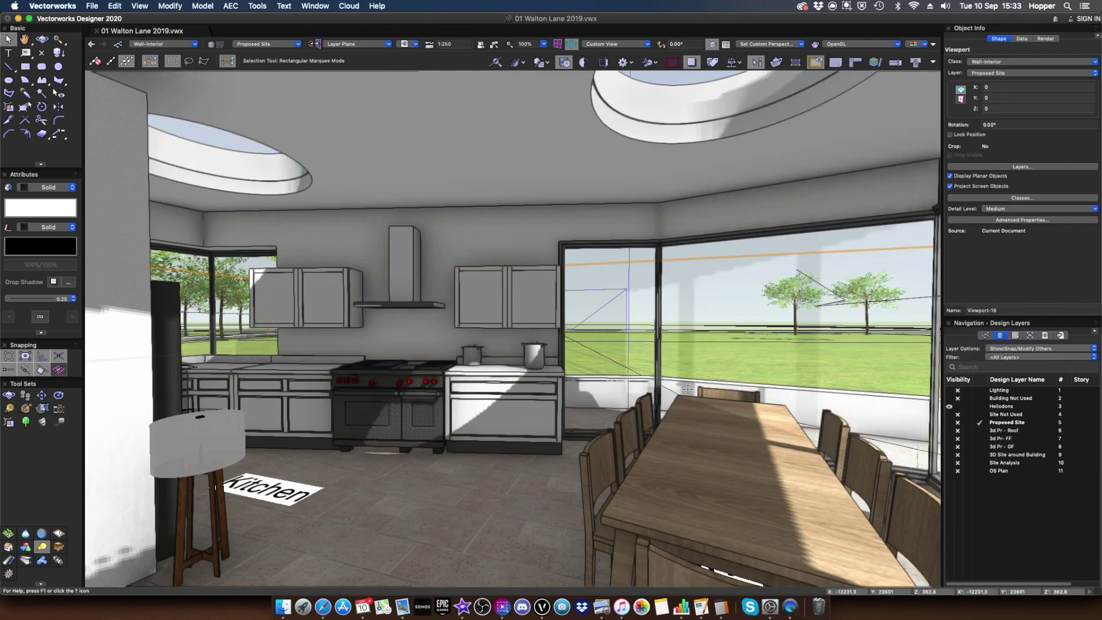
key(c)
mouse_move(511, 405)
mouse_down()
mouse_move(499, 407)
mouse_move(519, 400)
mouse_up()
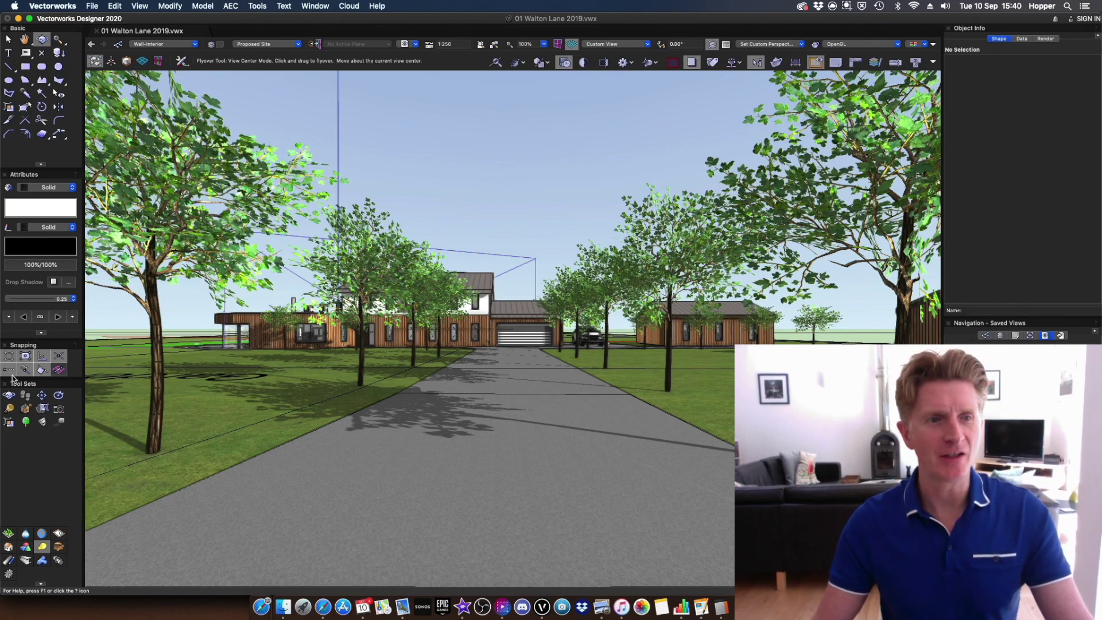
Walk through the model from the drive toward the timber-clad house
click(26, 395)
mouse_move(576, 409)
mouse_down()
mouse_move(543, 347)
mouse_move(640, 347)
mouse_move(467, 349)
mouse_move(480, 369)
mouse_move(567, 370)
mouse_move(590, 418)
mouse_move(576, 409)
mouse_up()
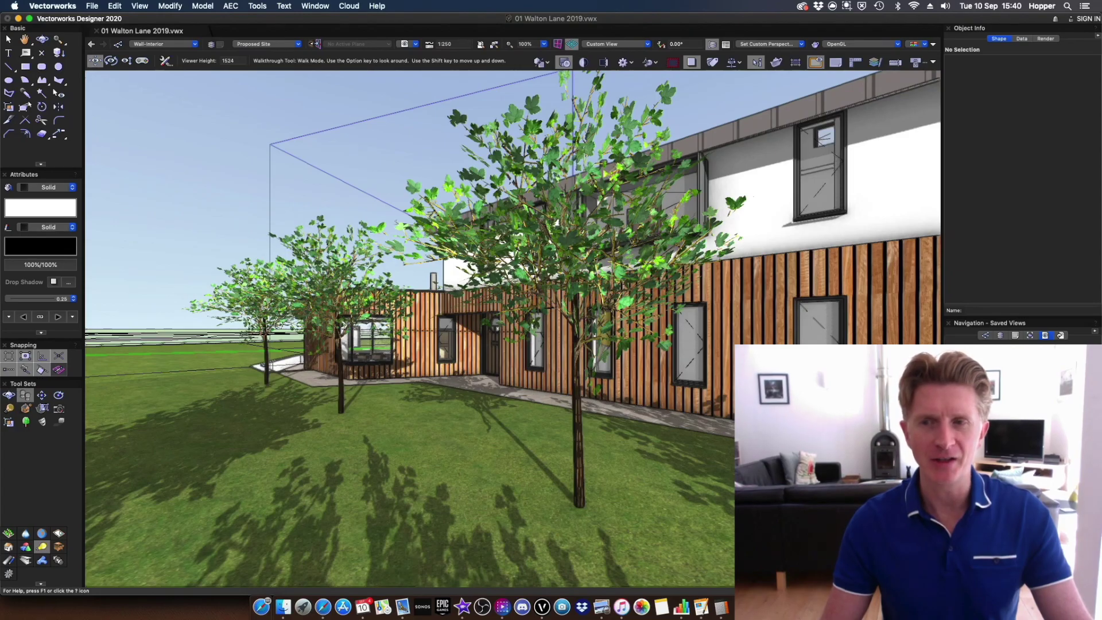